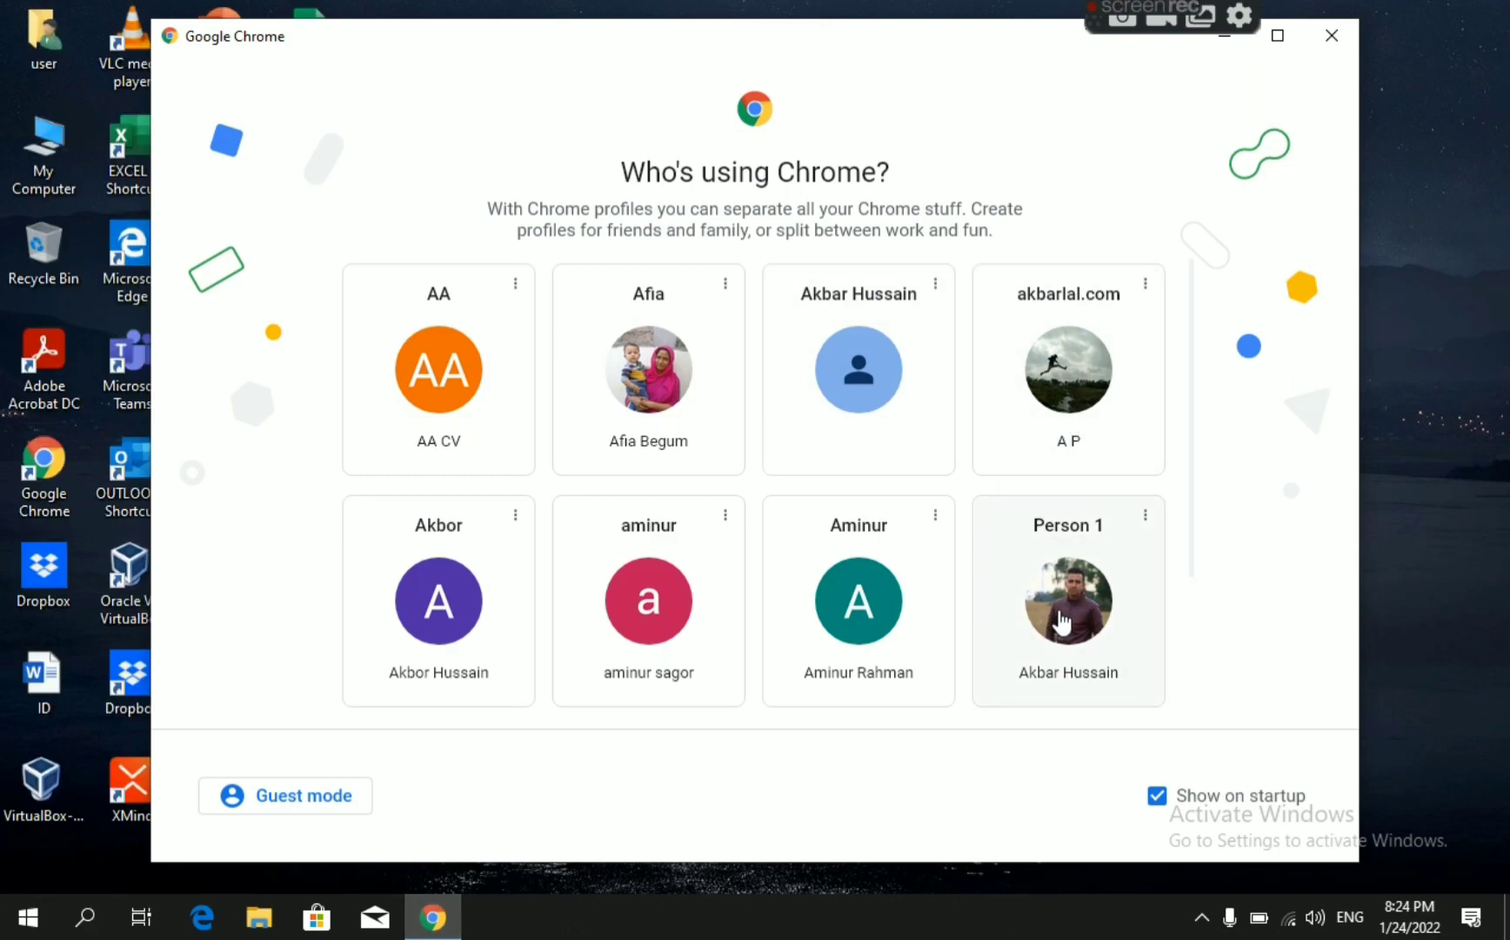
# Start the browser with the akbarlal.com profile and open youtube.com.
pyautogui.click(1054, 373)
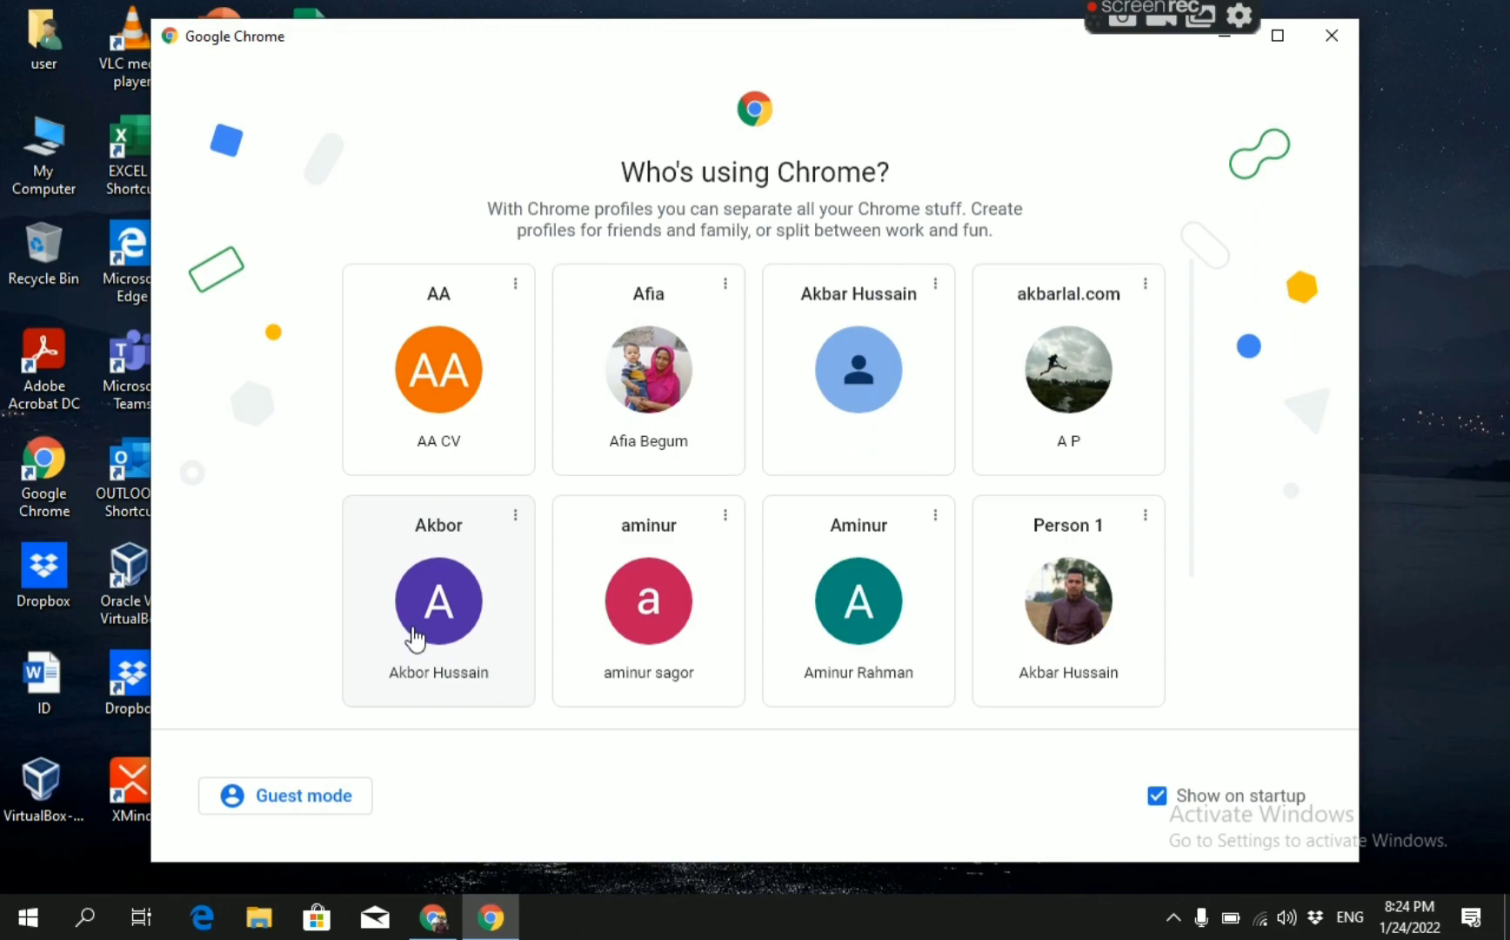
pyautogui.write('6')
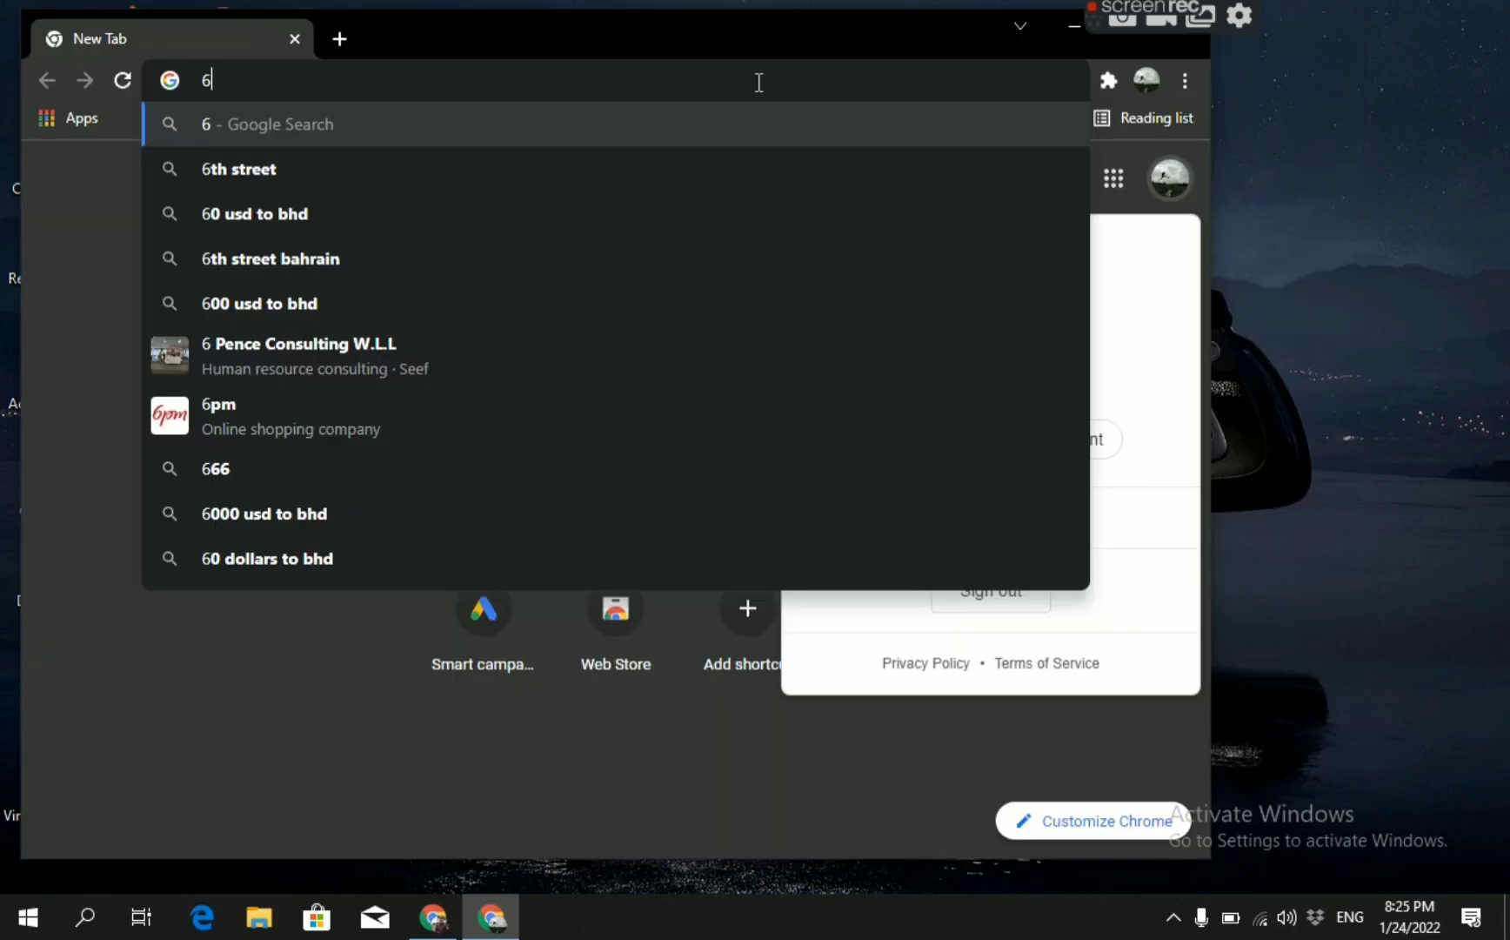
pyautogui.press('BackSpace')
pyautogui.write('y')
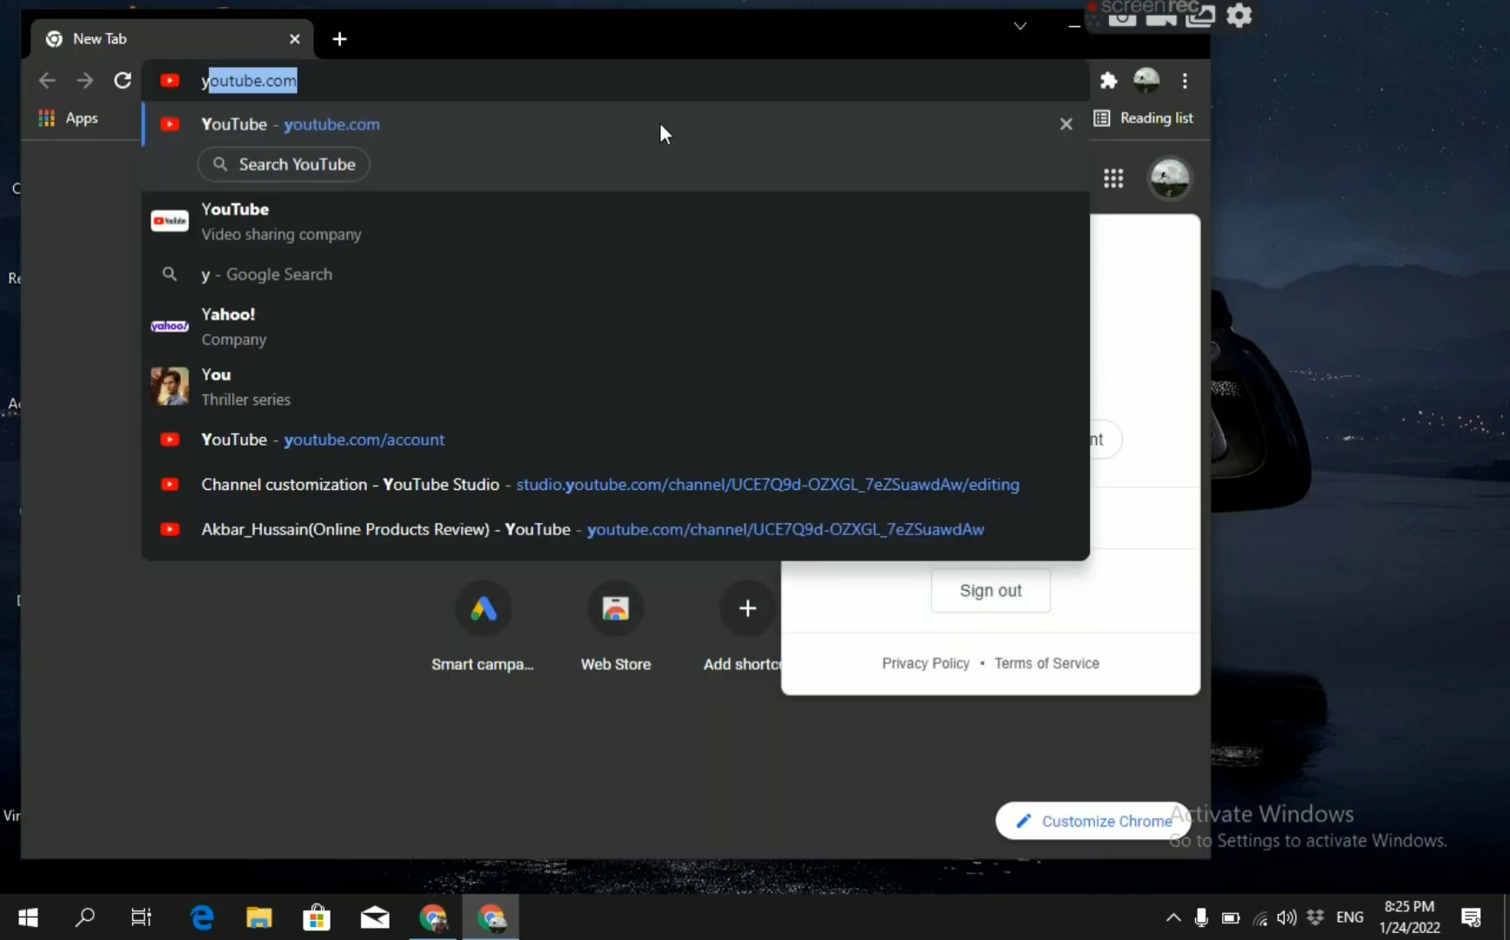
pyautogui.press('Return')
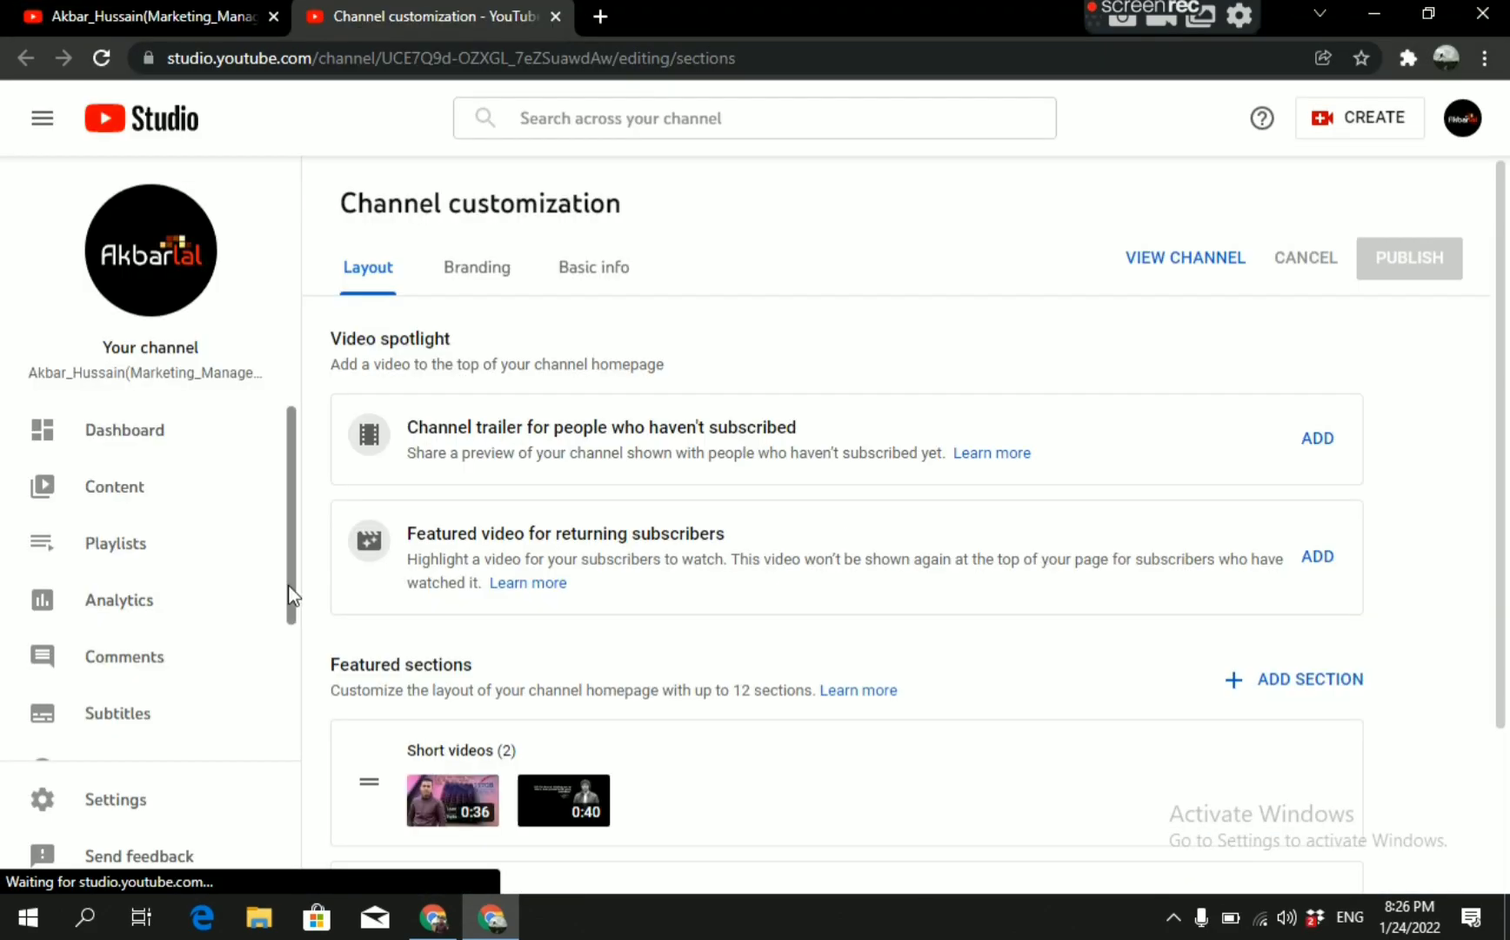
# Open the Studio settings and review the Channel, Upload defaults, Permissions, Community and Agreements sections.
pyautogui.moveTo(289, 600); pyautogui.dragTo(269, 749)
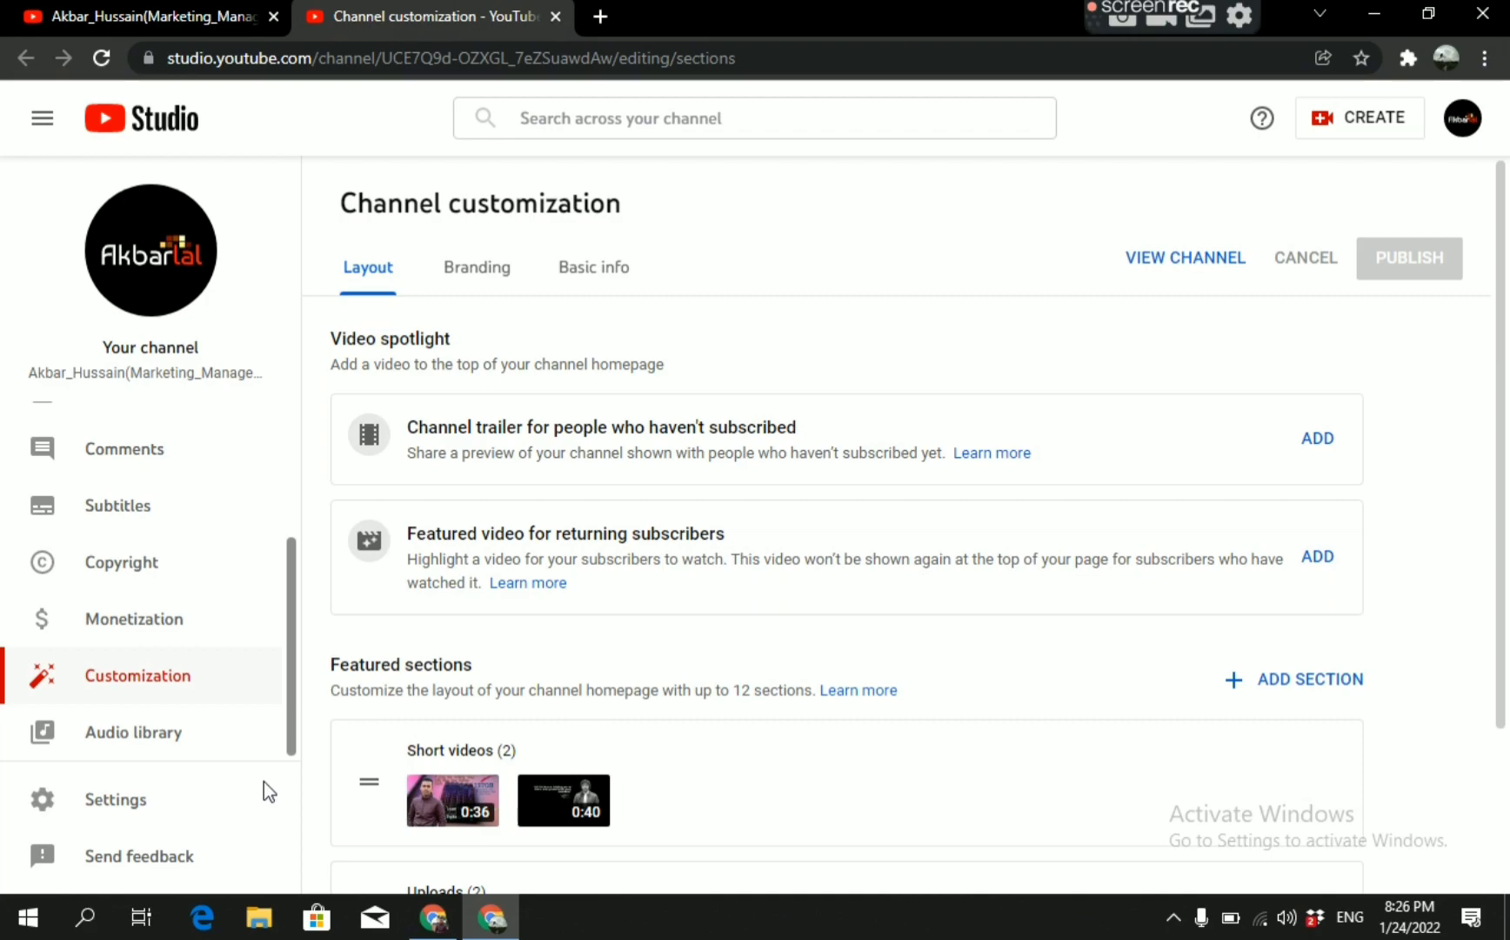
pyautogui.click(123, 806)
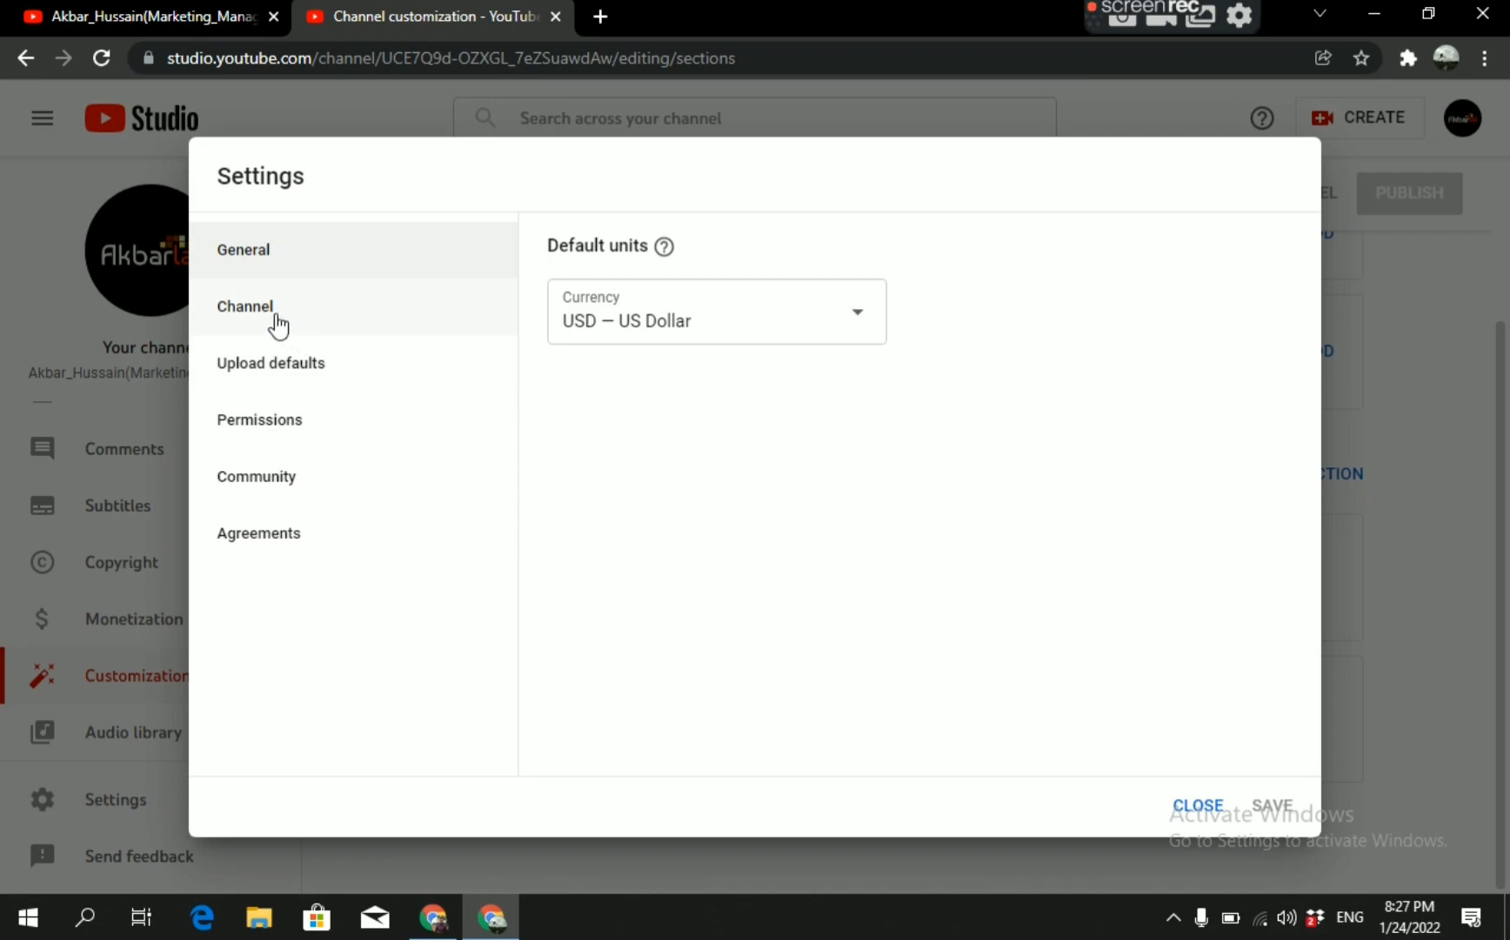
pyautogui.click(278, 326)
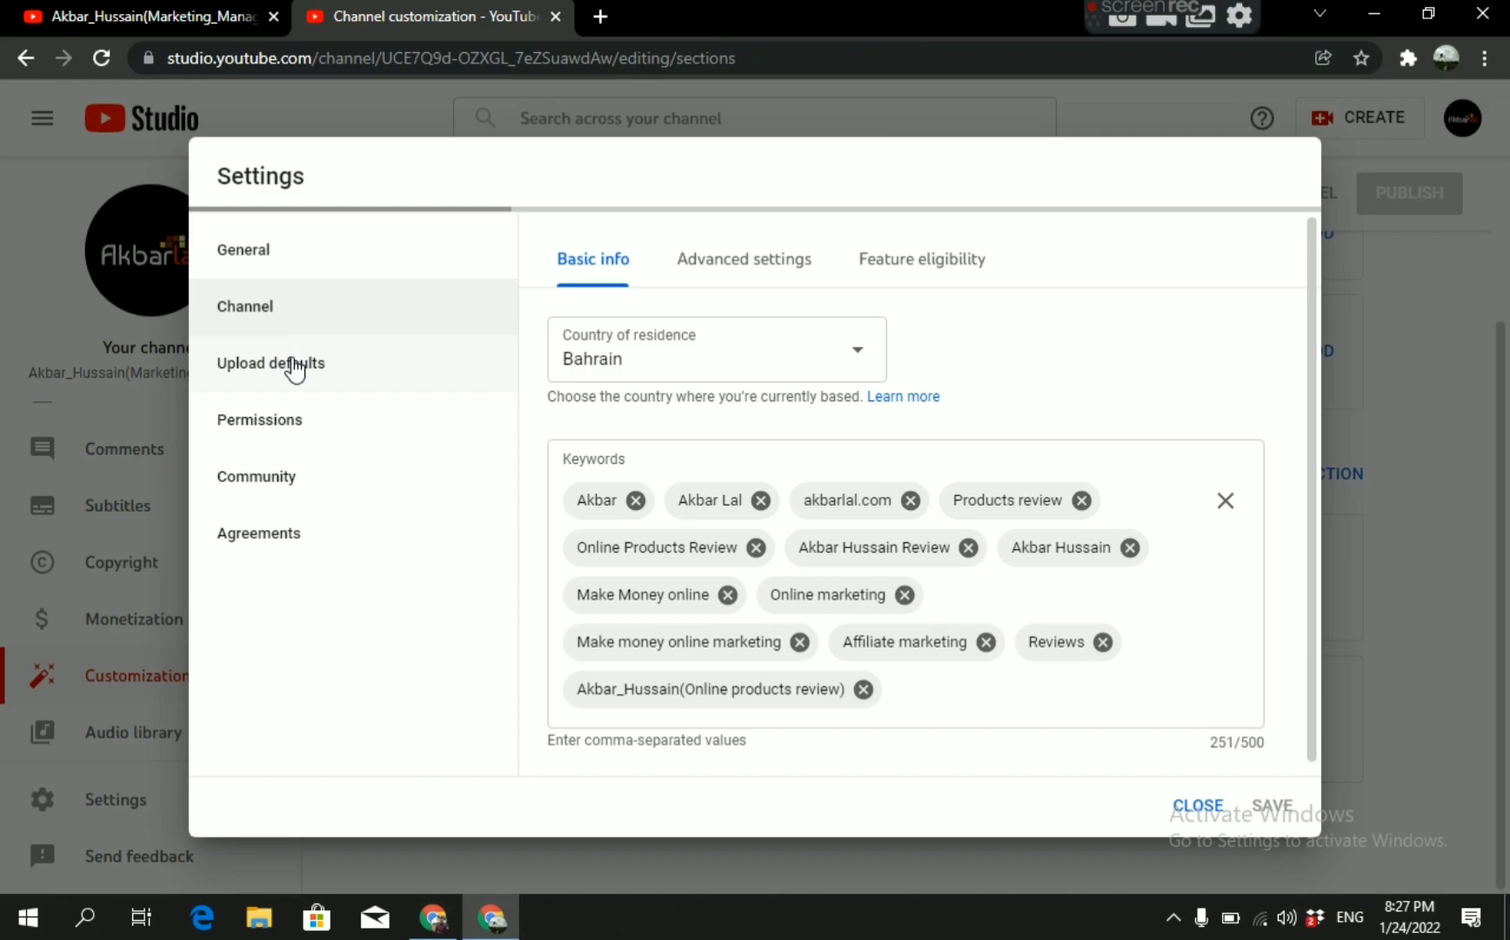
pyautogui.click(296, 369)
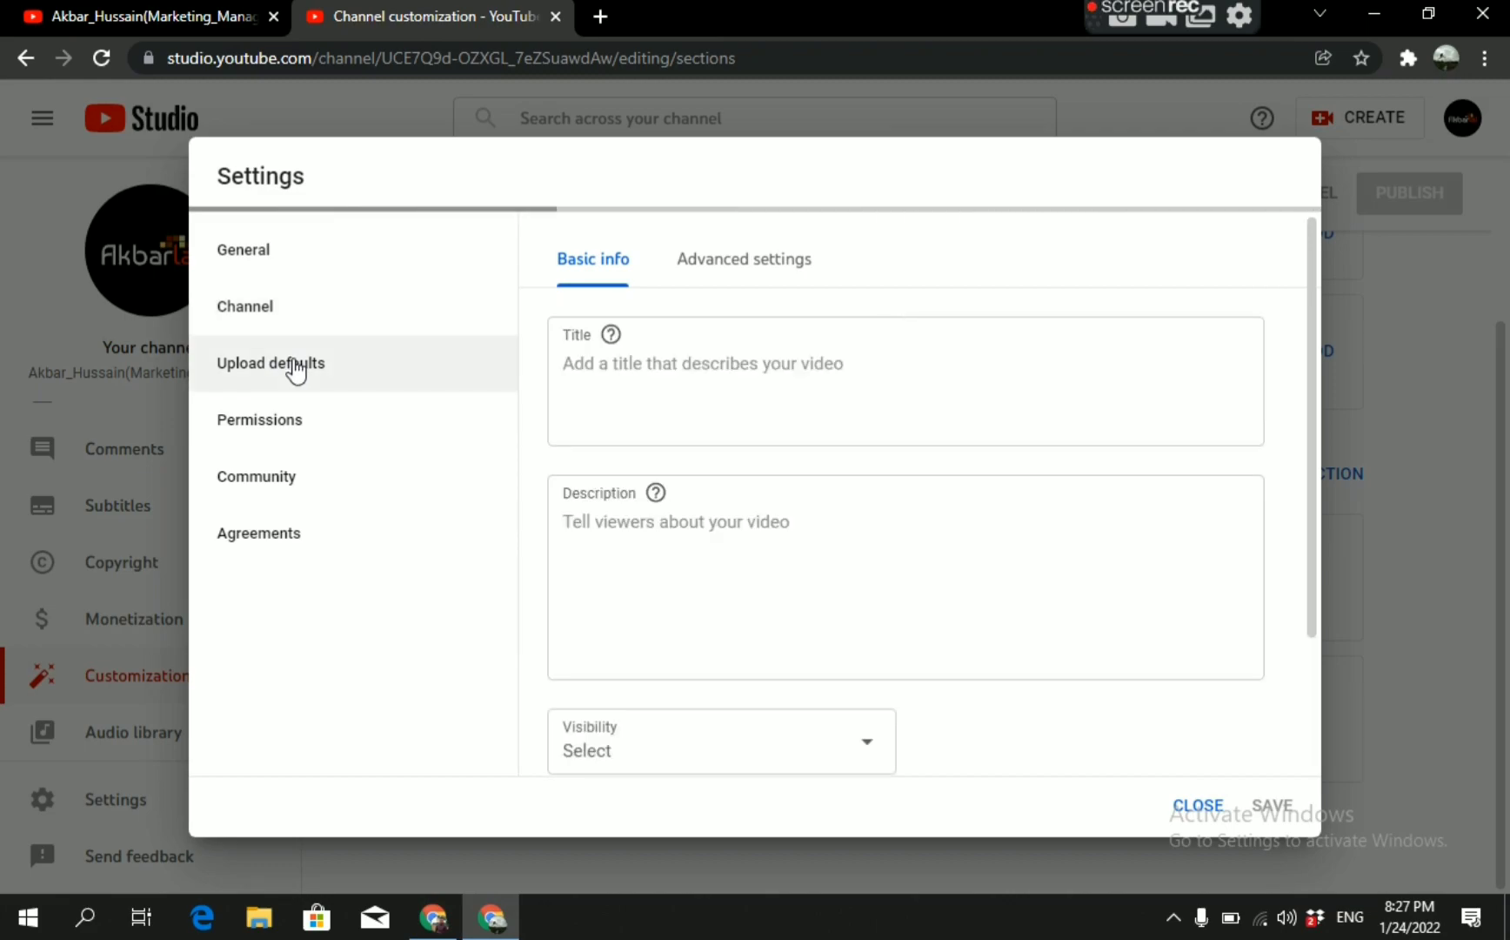
pyautogui.click(288, 425)
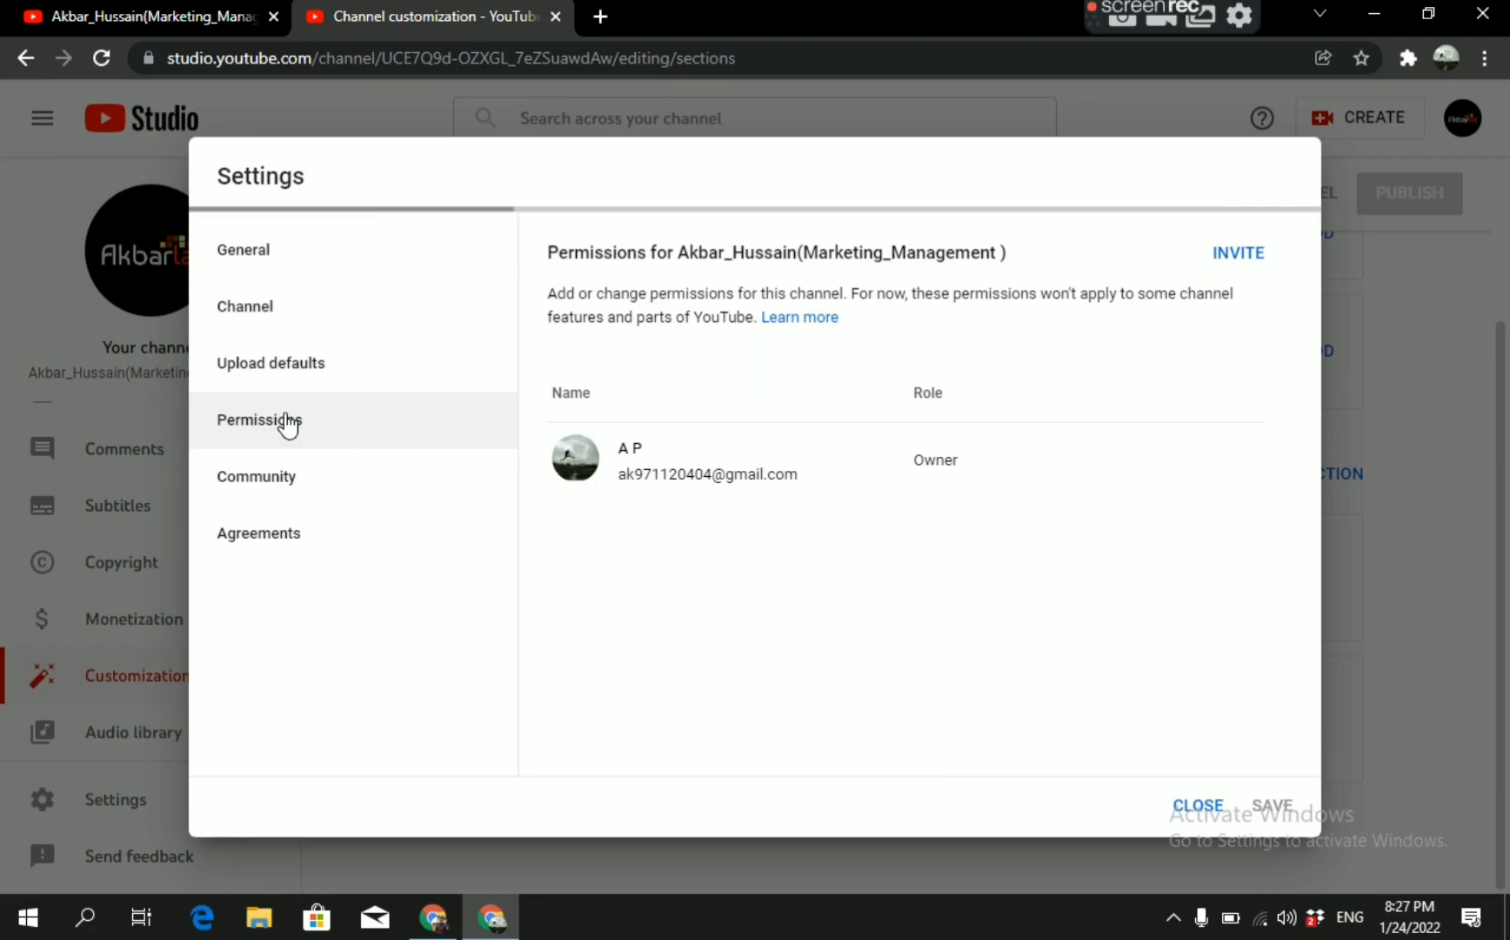
pyautogui.click(296, 476)
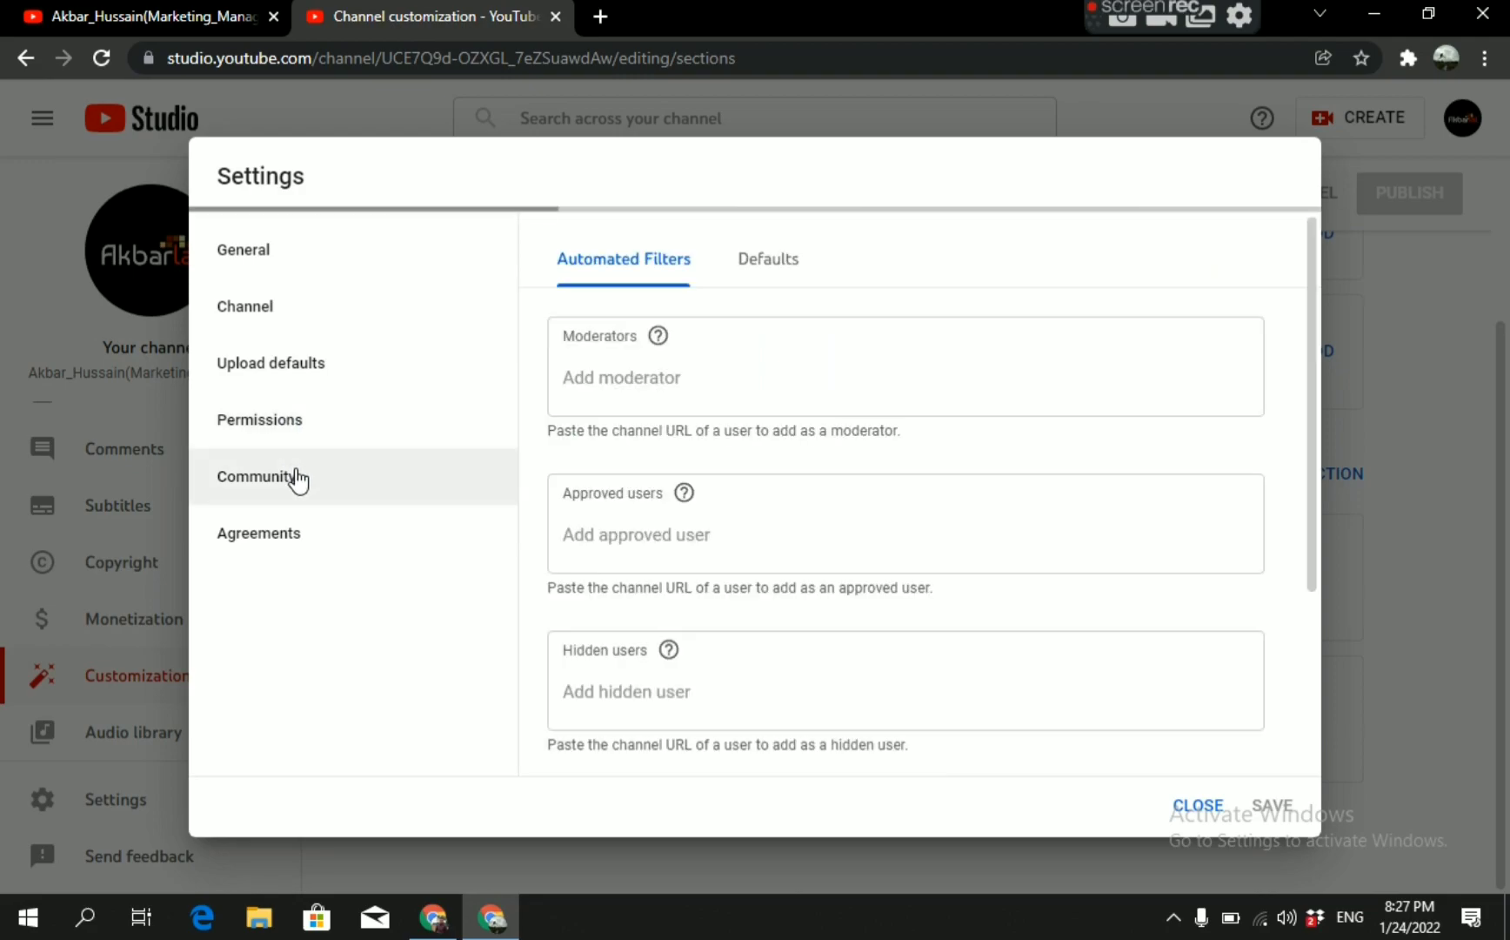
pyautogui.click(311, 534)
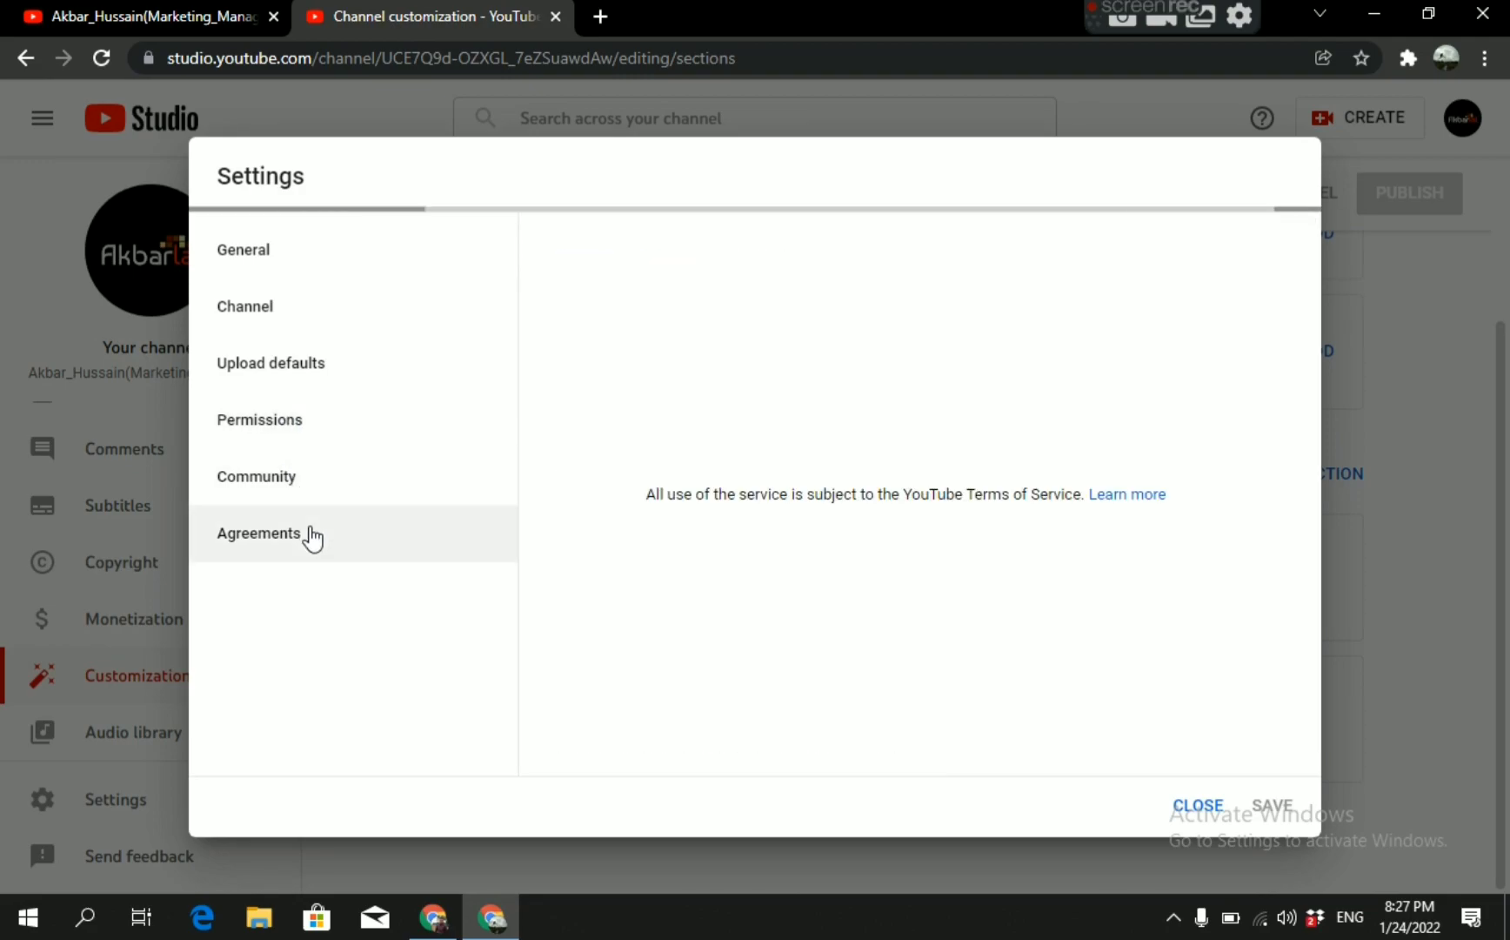
# Open Manage YouTube account from the channel's advanced settings, close the old Studio tab, and view the account's advanced settings.
pyautogui.click(324, 310)
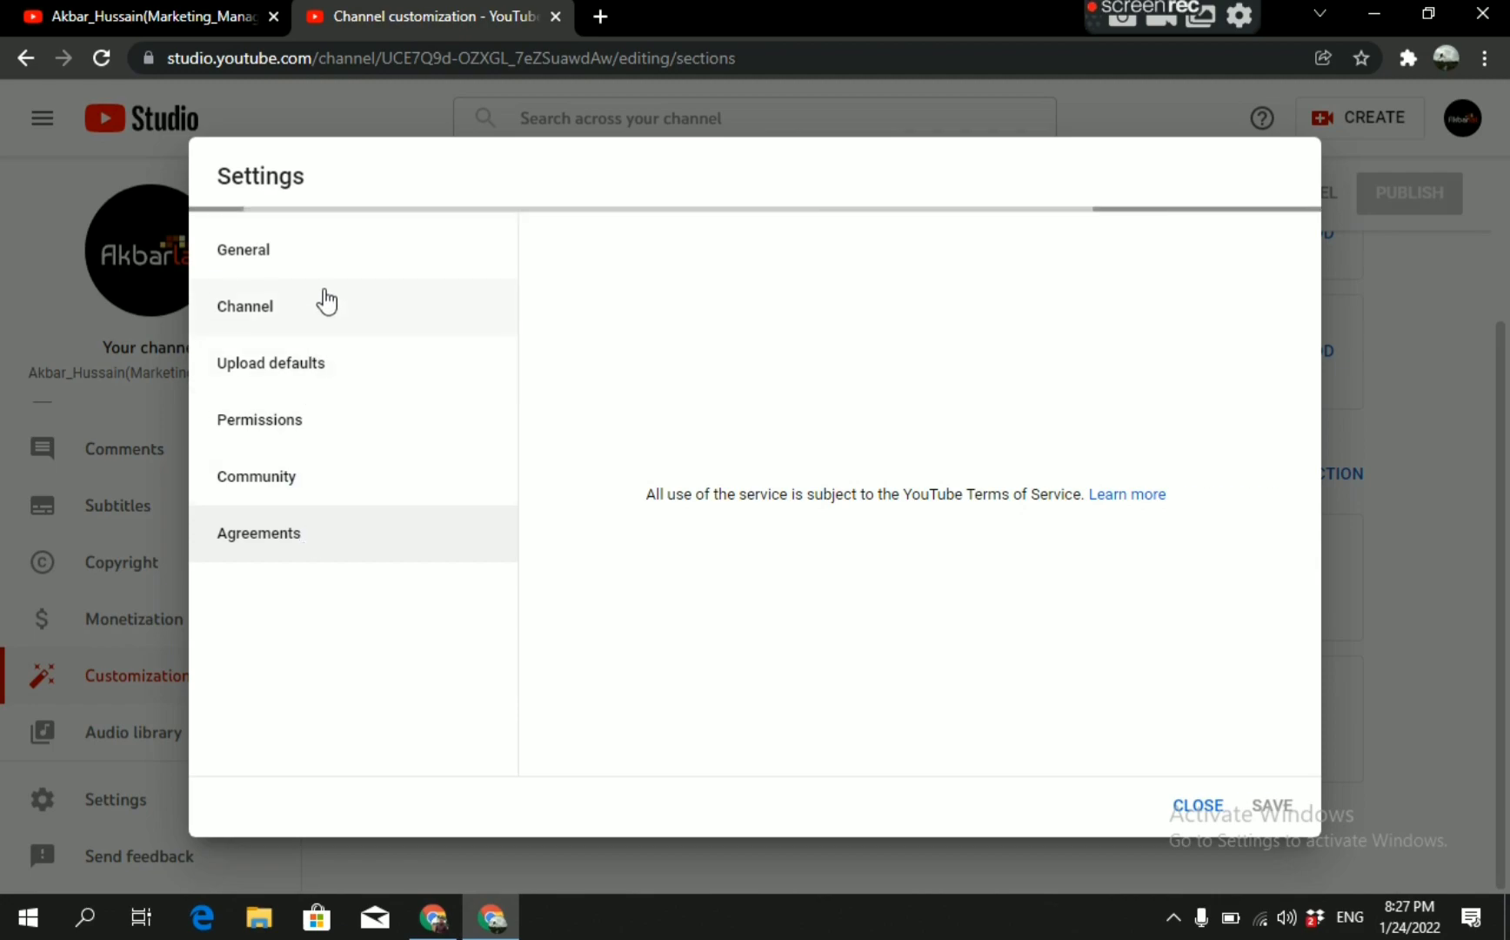
pyautogui.click(693, 271)
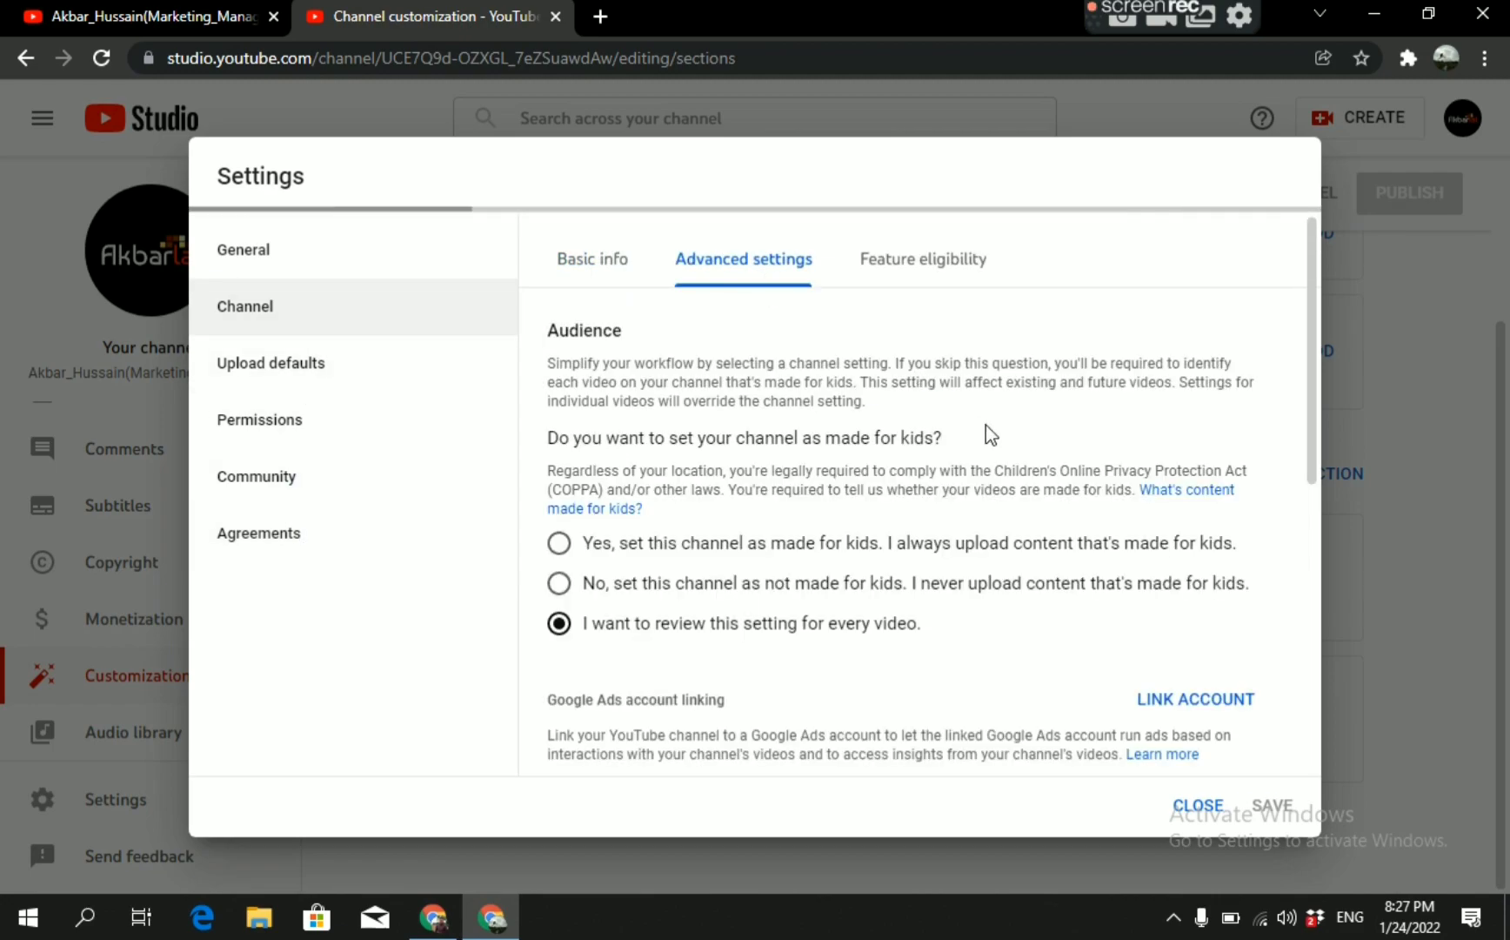
pyautogui.moveTo(1318, 358); pyautogui.dragTo(1325, 651)
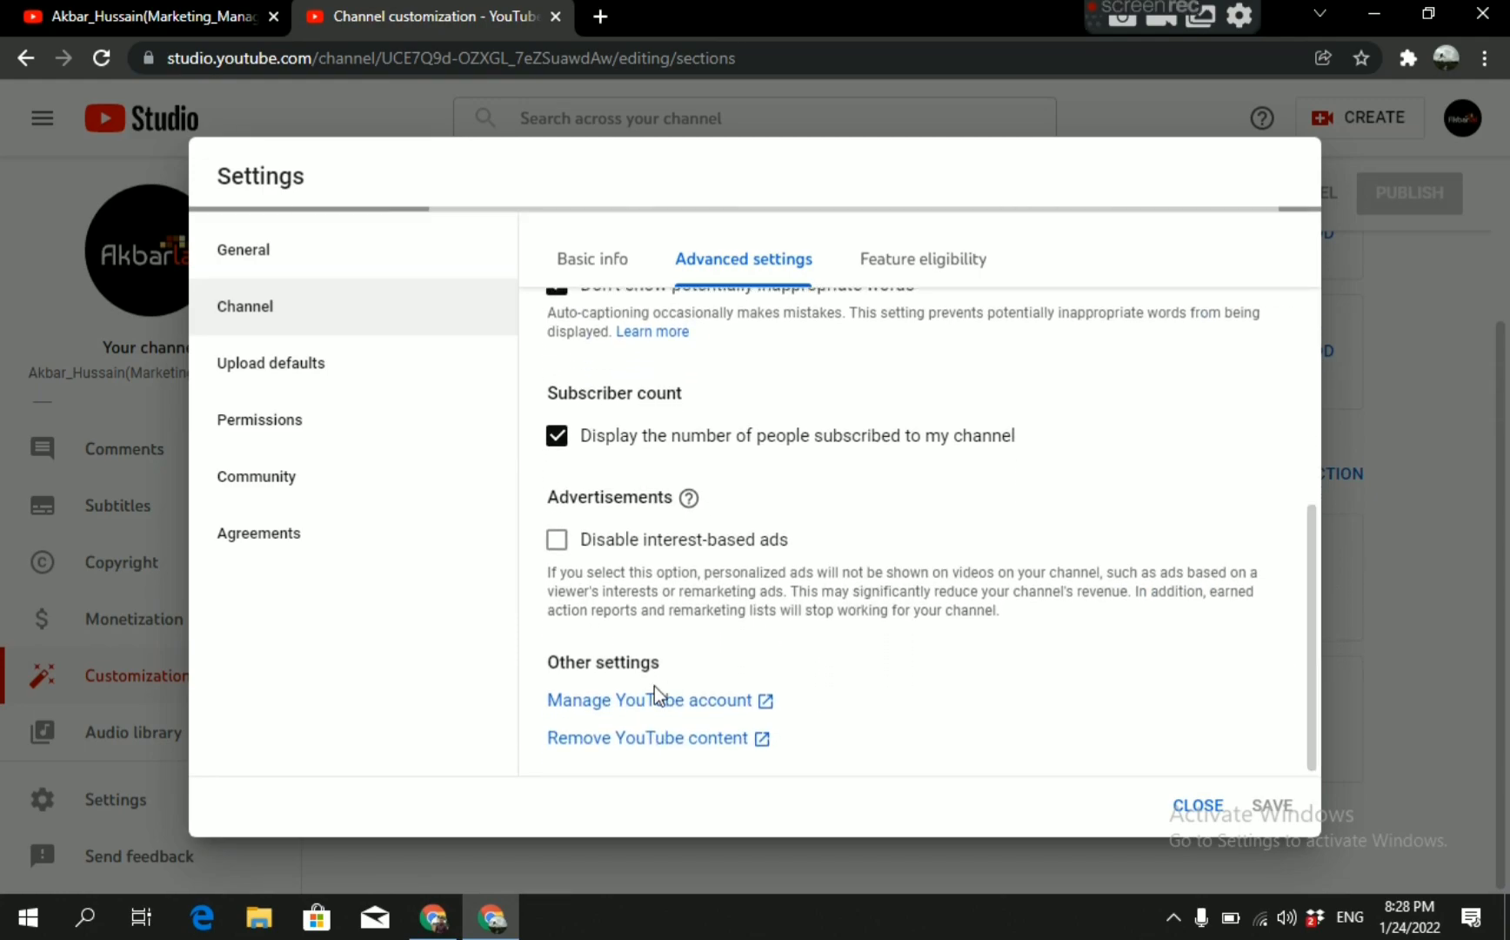
pyautogui.click(595, 701)
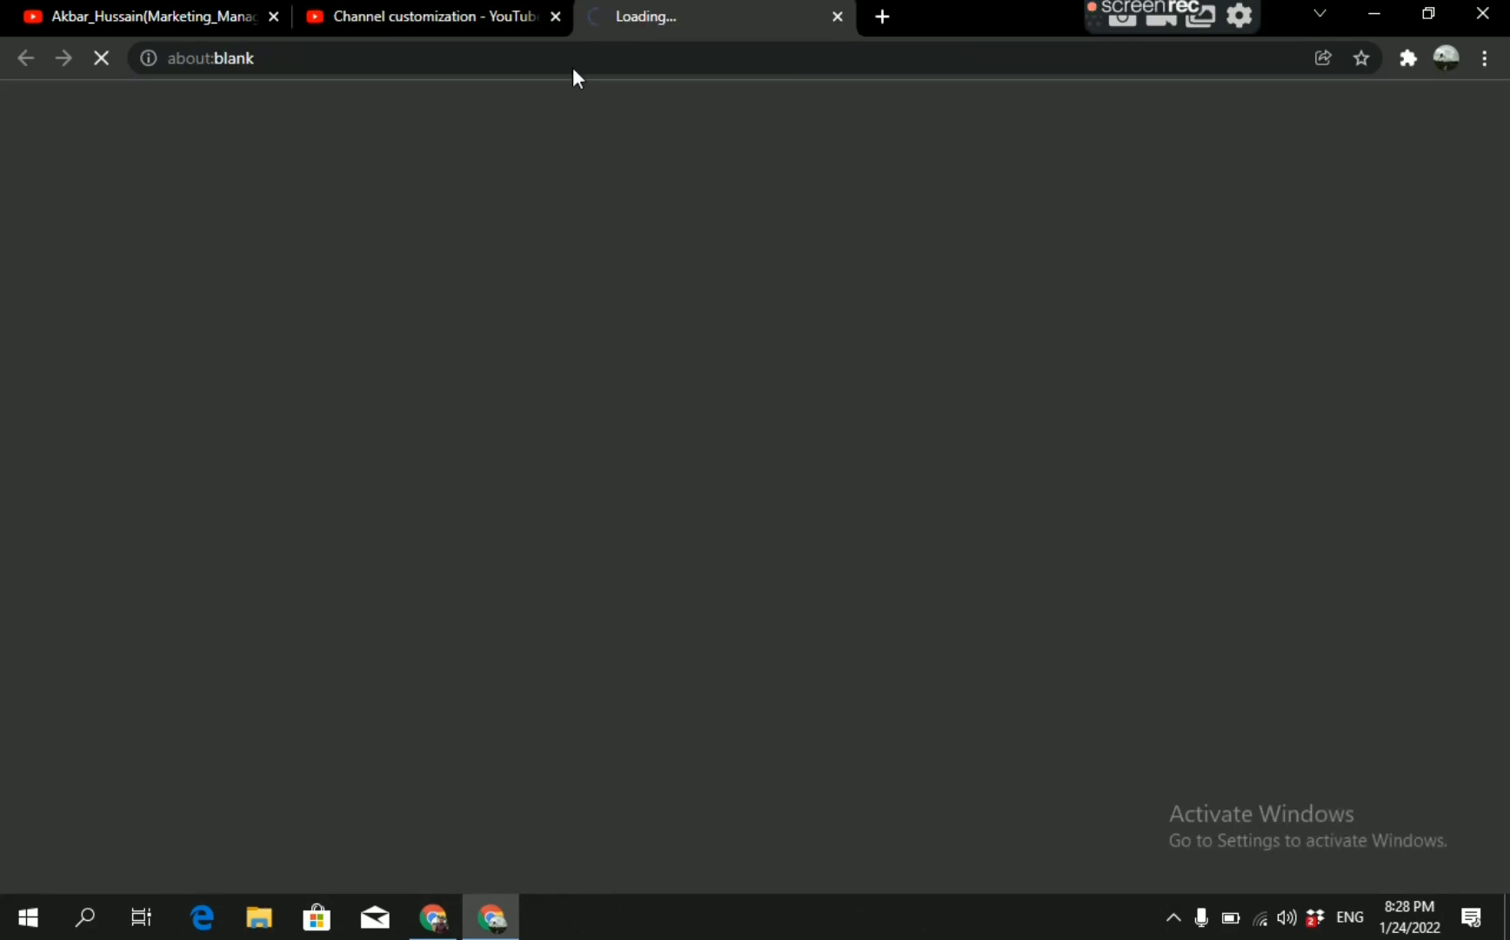
pyautogui.click(555, 16)
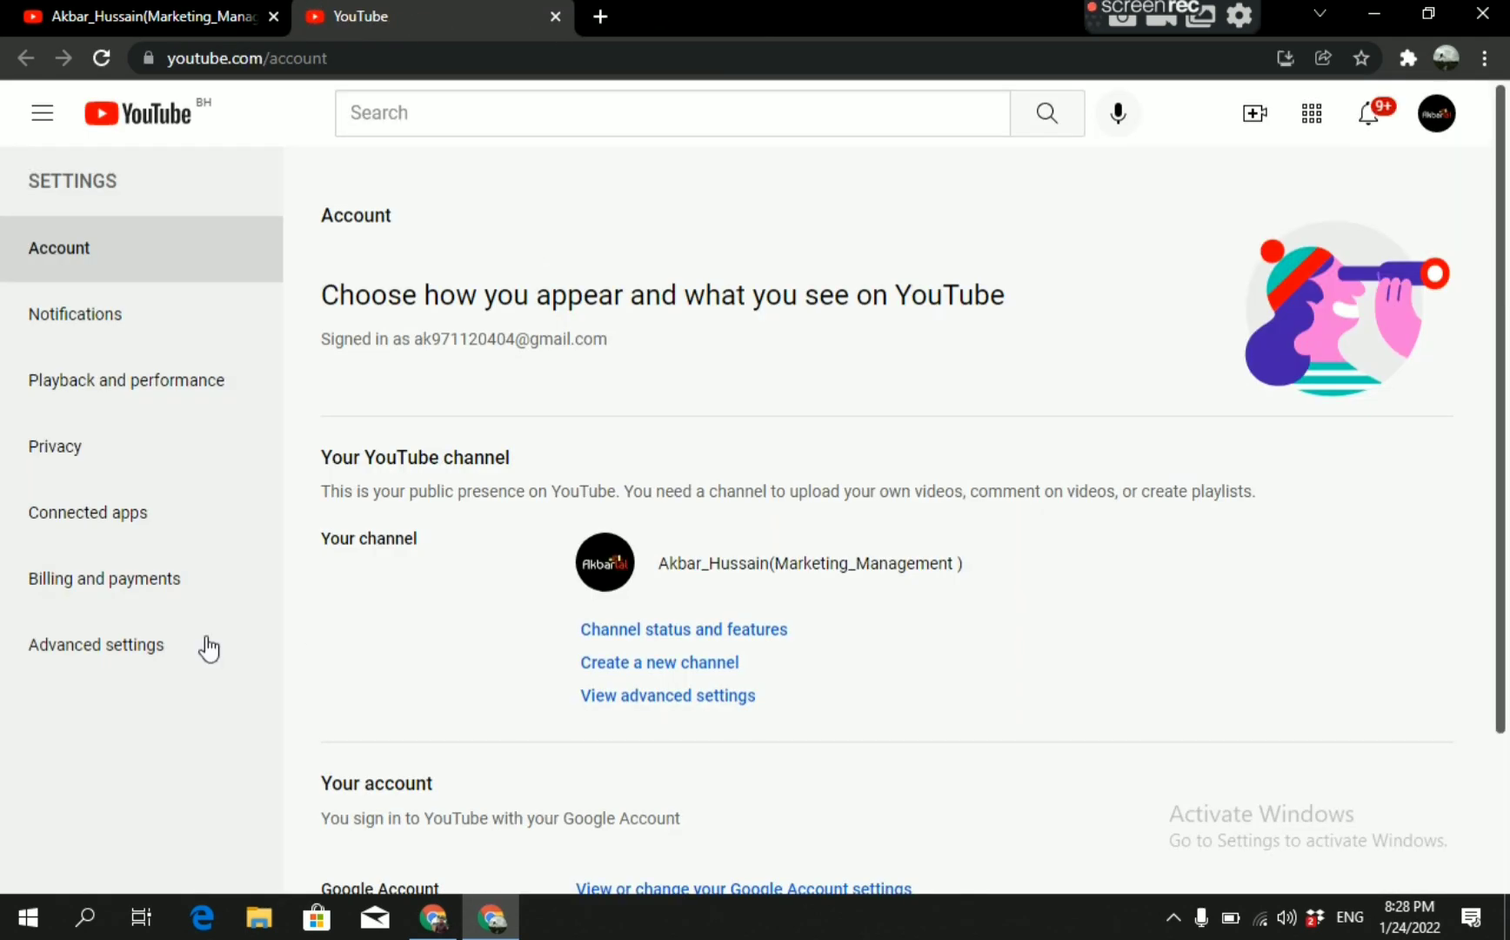
pyautogui.click(123, 648)
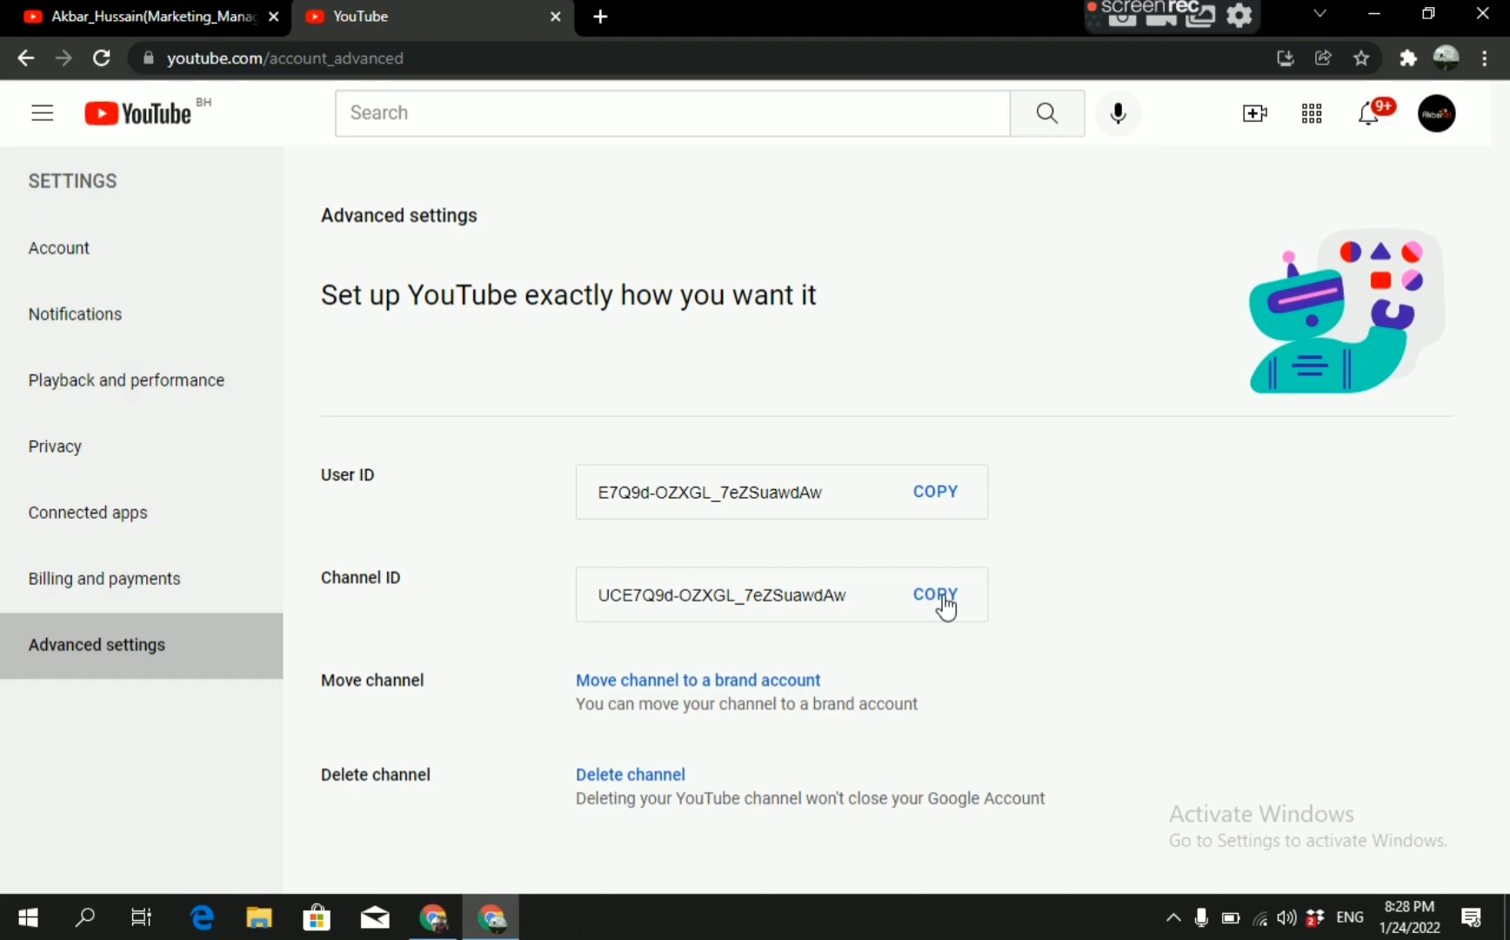
# Return to YouTube Studio and open the advanced settings of the channel.
pyautogui.click(1436, 113)
pyautogui.click(1269, 318)
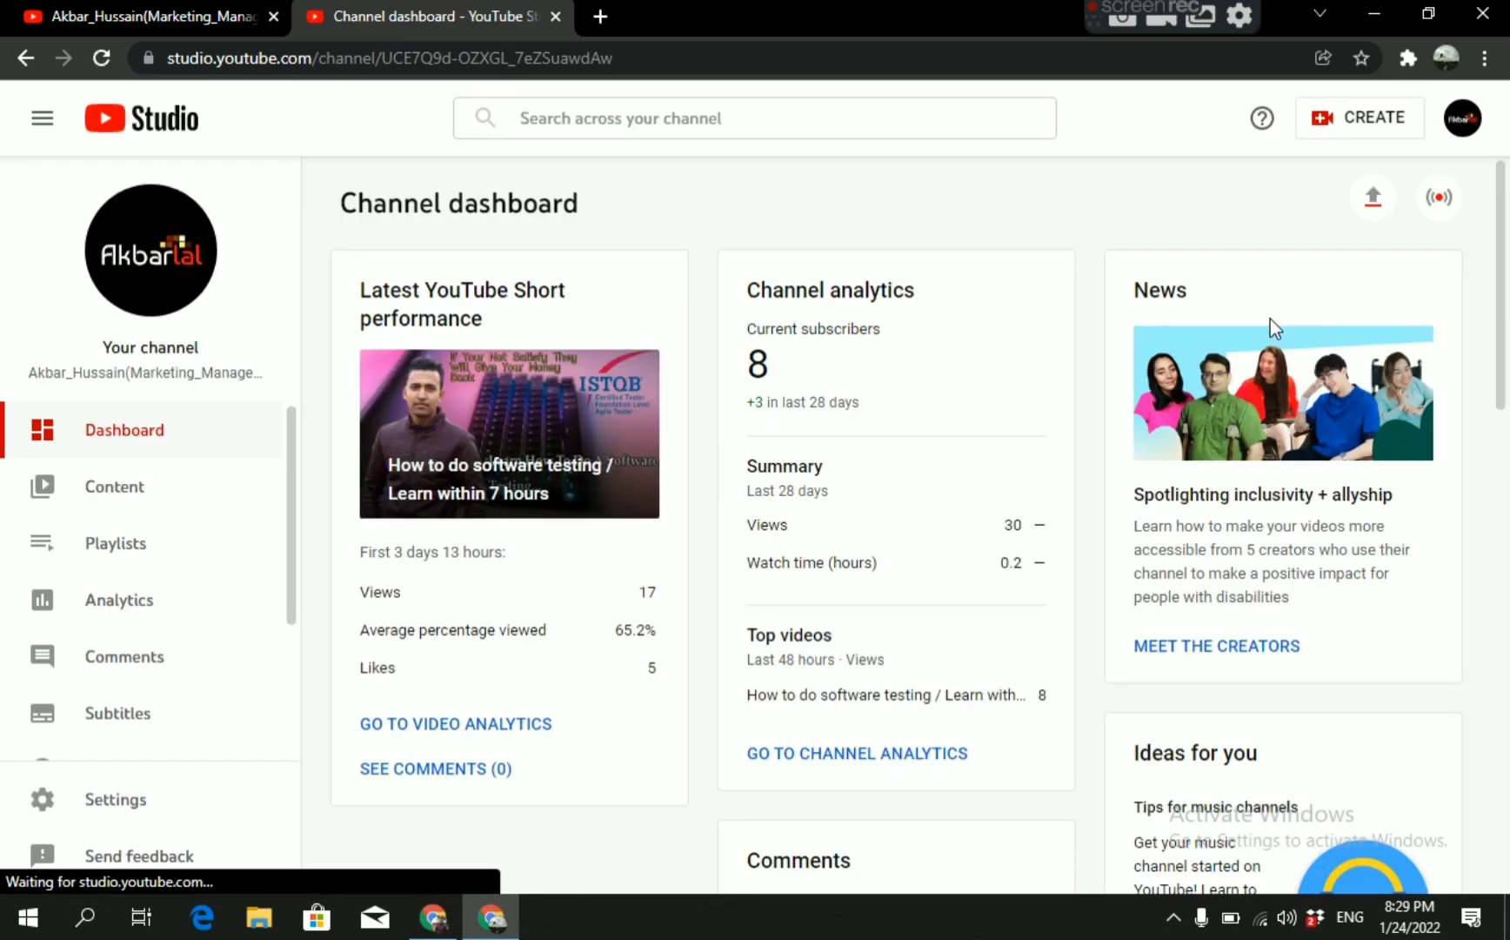
pyautogui.scroll(-3, 122, 749)
pyautogui.click(120, 799)
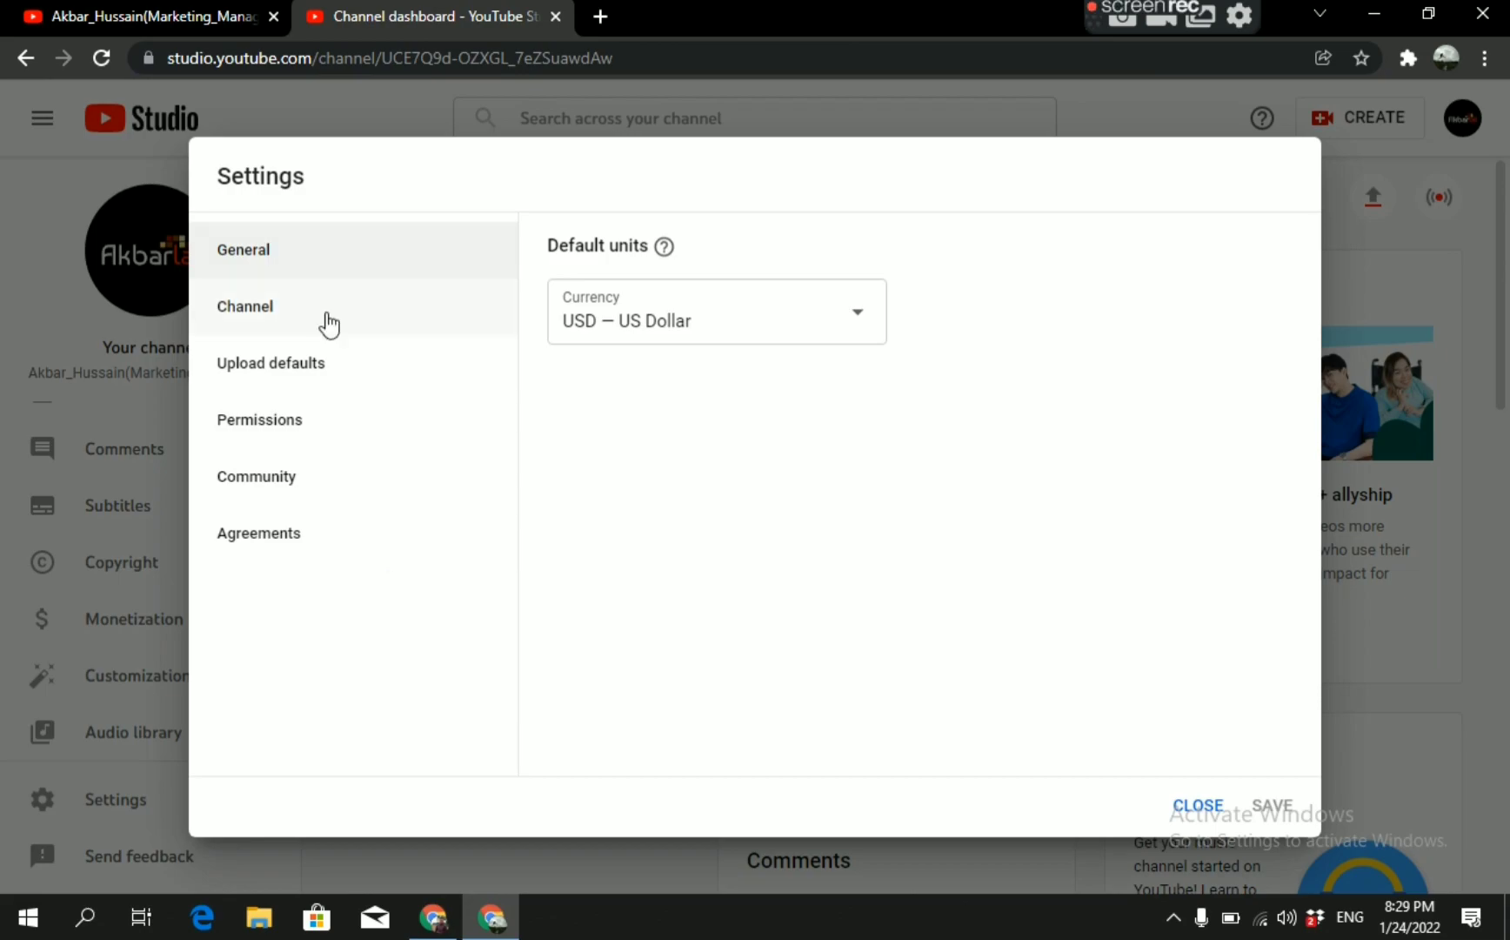
pyautogui.click(294, 316)
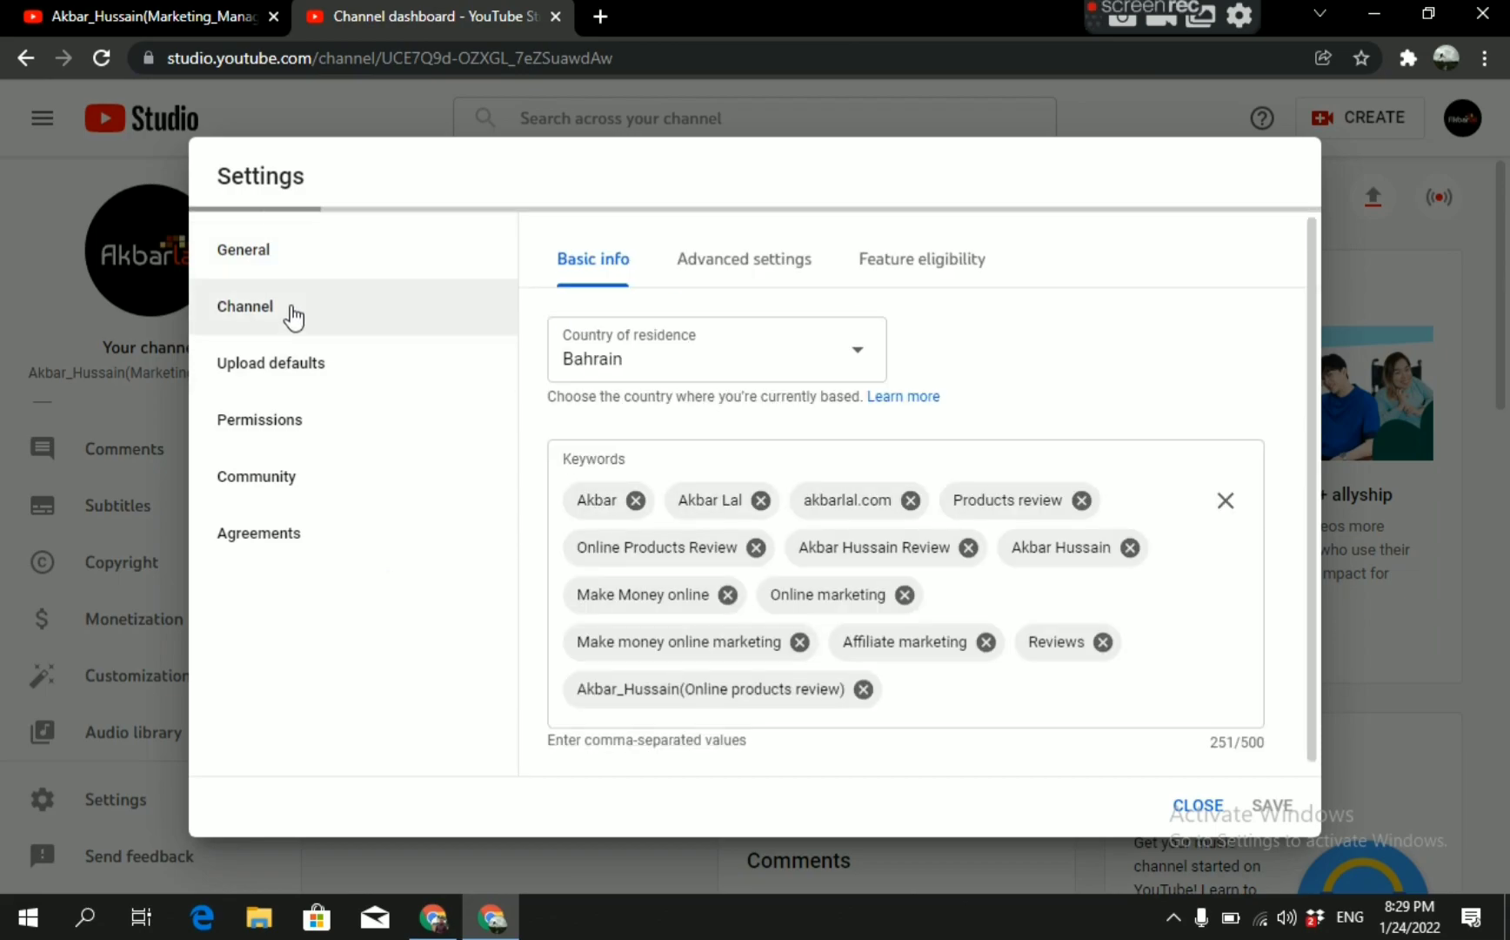
pyautogui.click(713, 265)
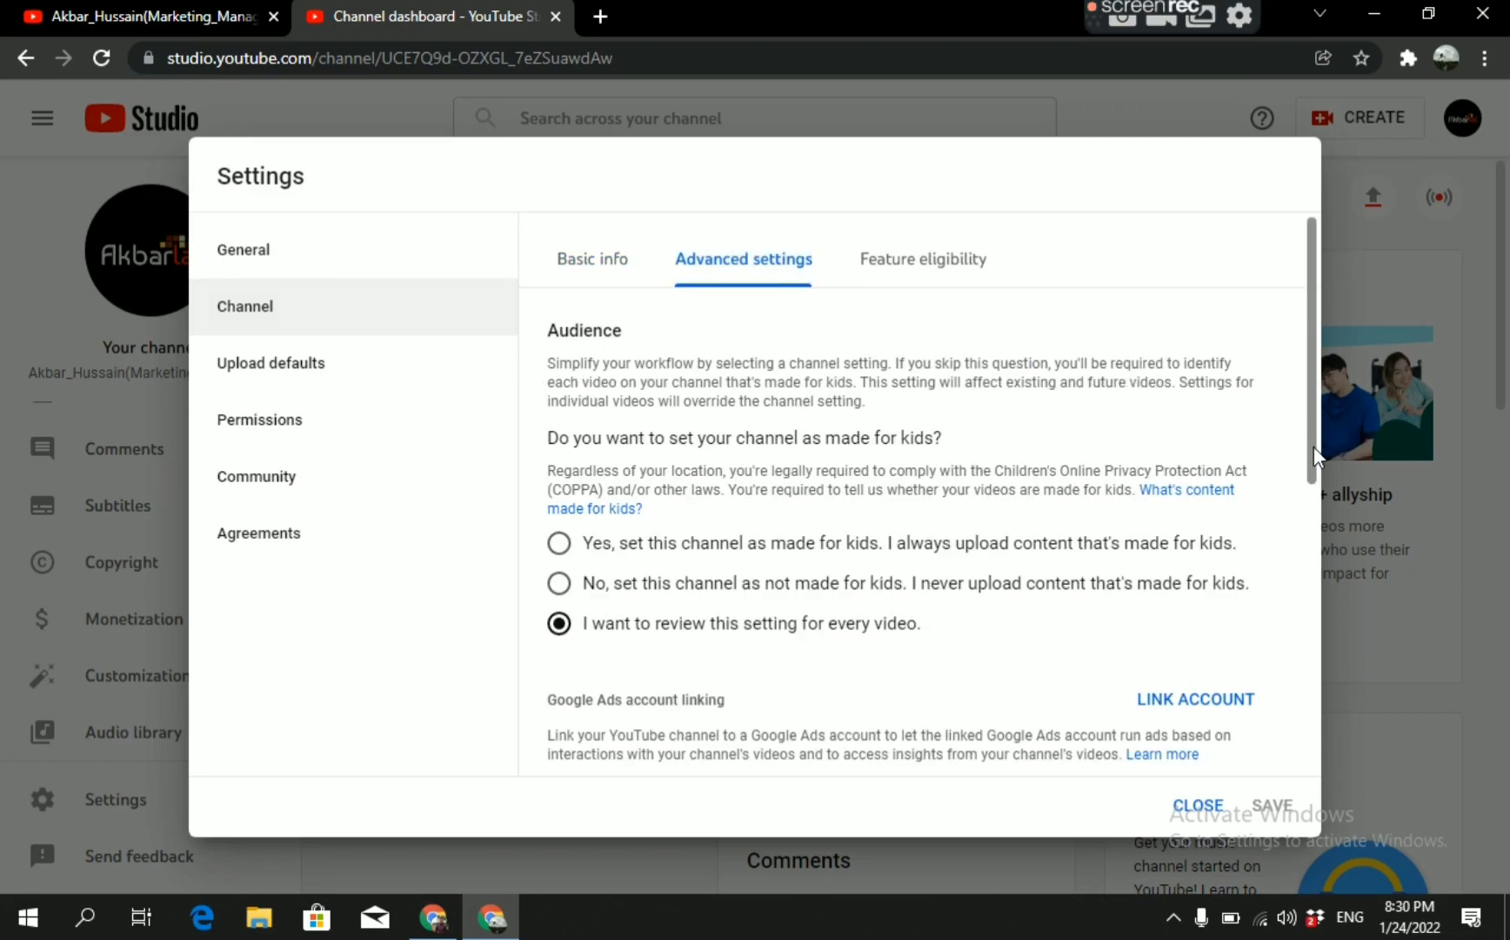
# Review the channel's advanced settings and open the form for linking a Google Ads account.
pyautogui.moveTo(1315, 457); pyautogui.dragTo(1314, 670)
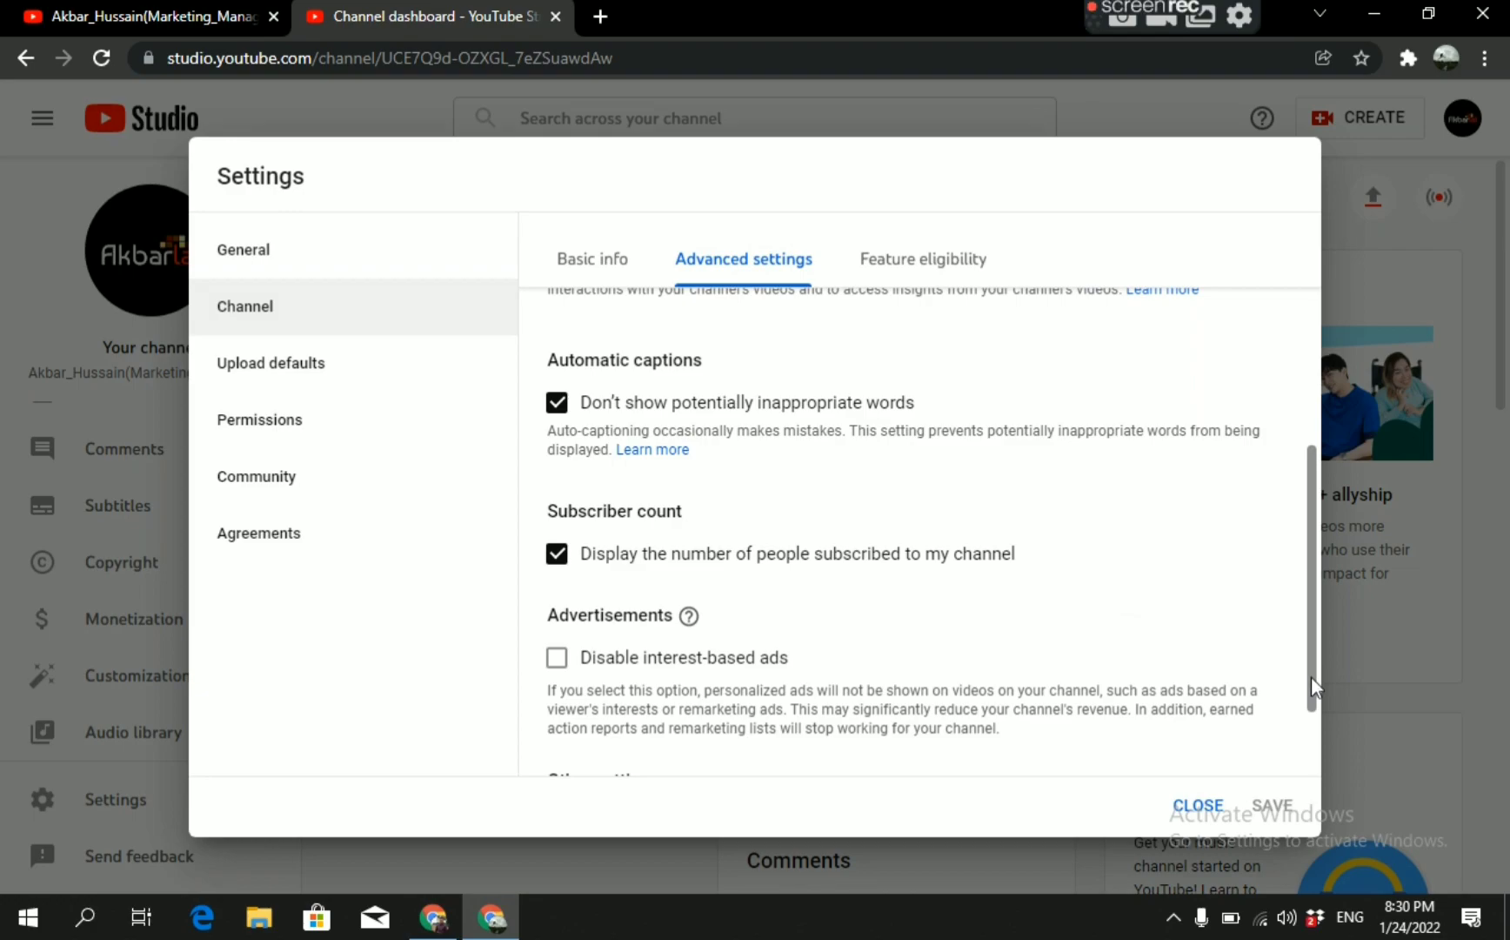
pyautogui.moveTo(1313, 672); pyautogui.dragTo(1312, 765)
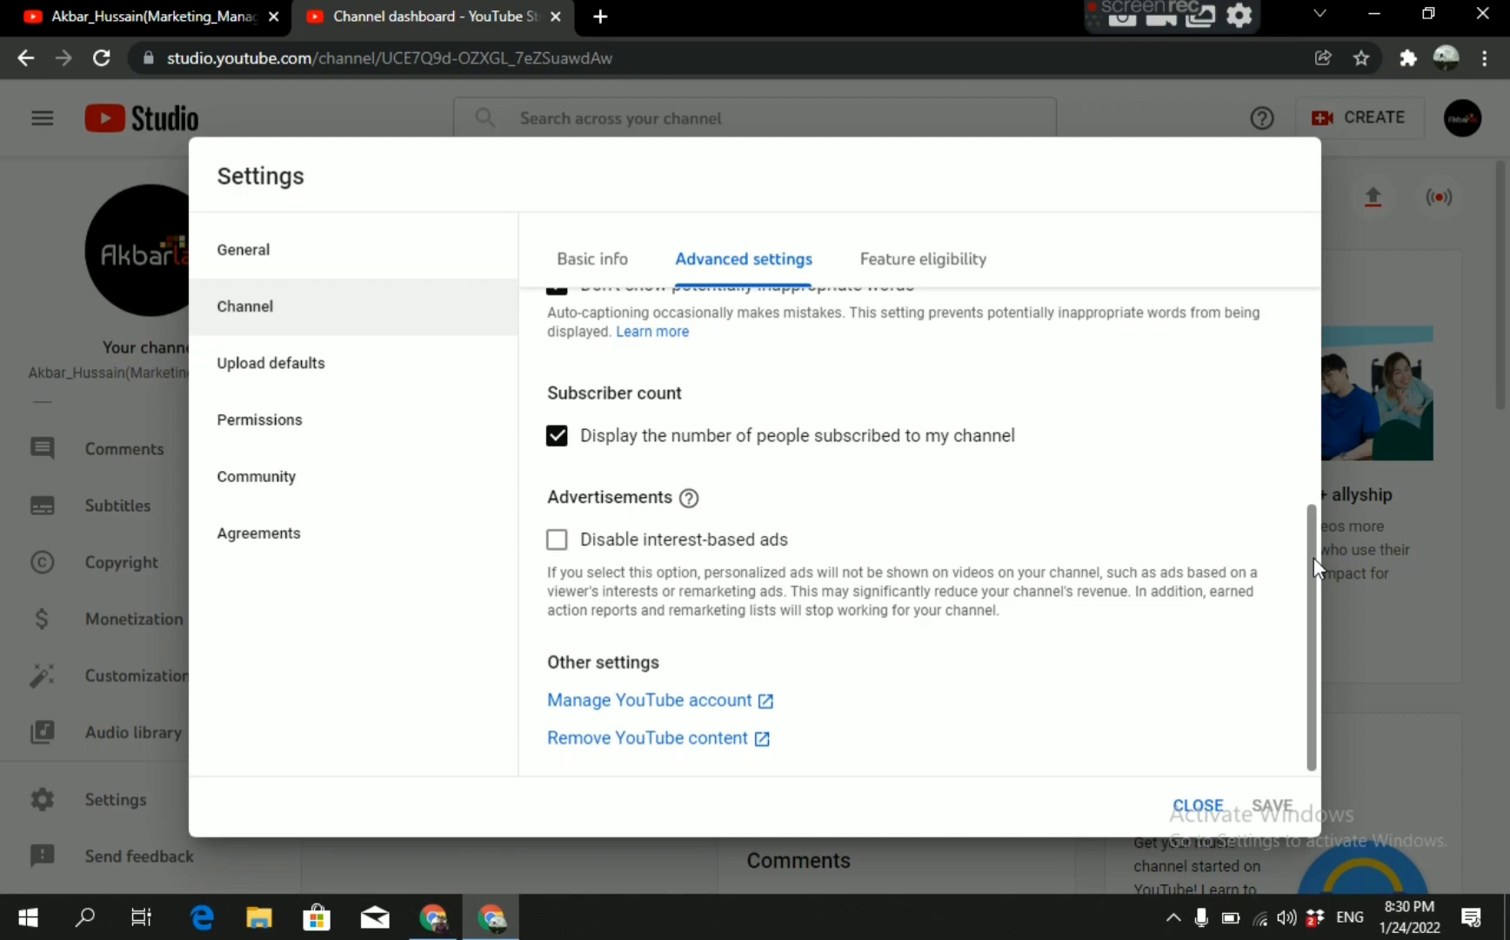
pyautogui.scroll(3, 1299, 435)
pyautogui.scroll(1, 1300, 426)
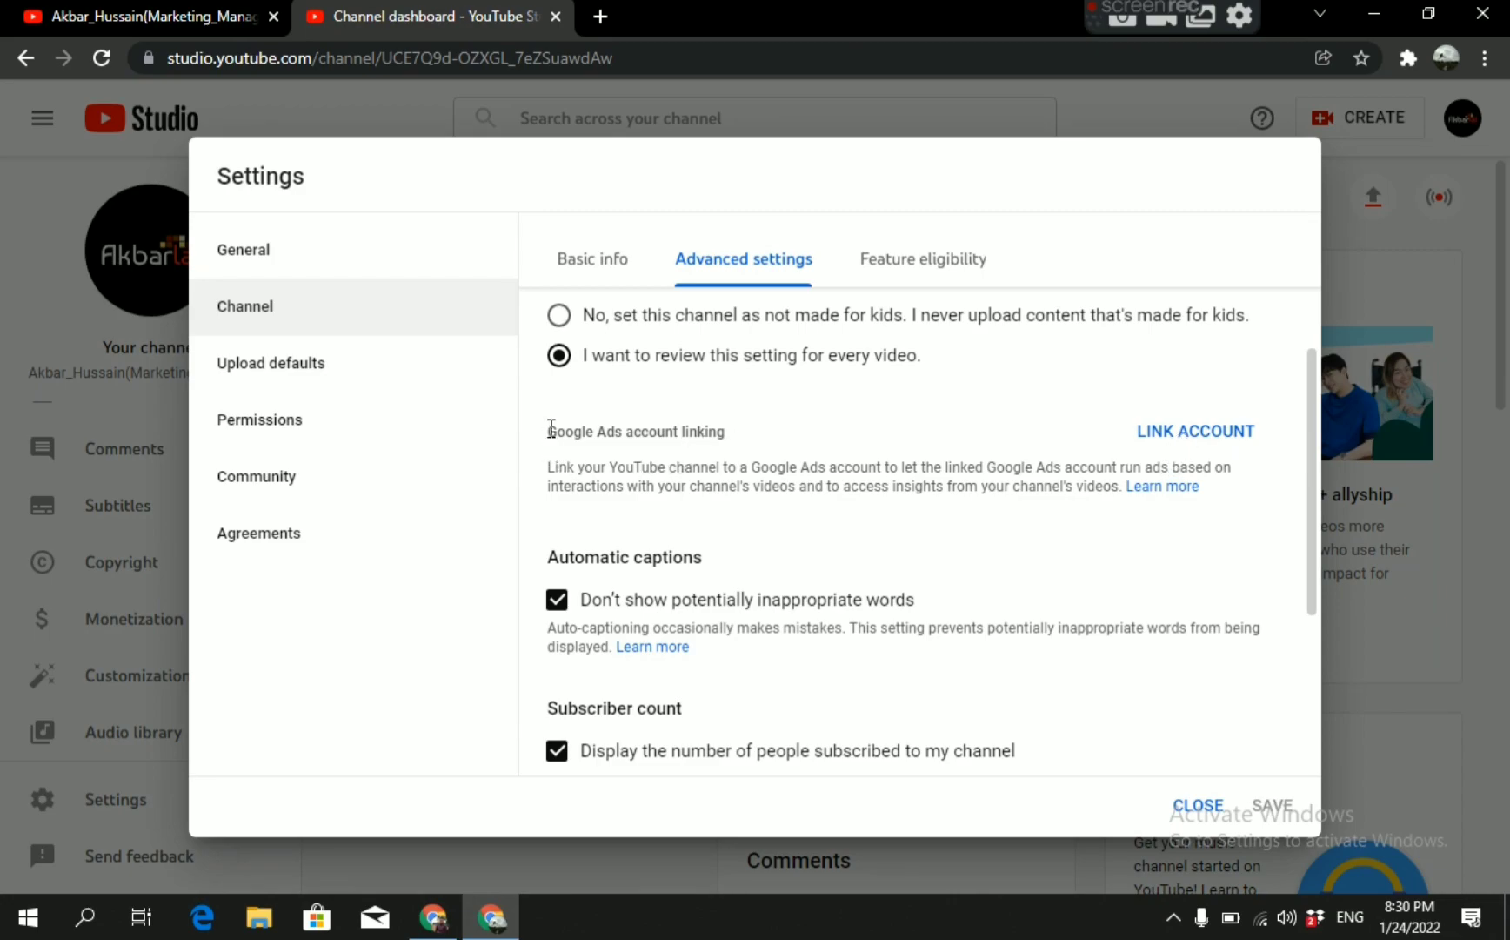
pyautogui.moveTo(547, 430); pyautogui.dragTo(760, 435)
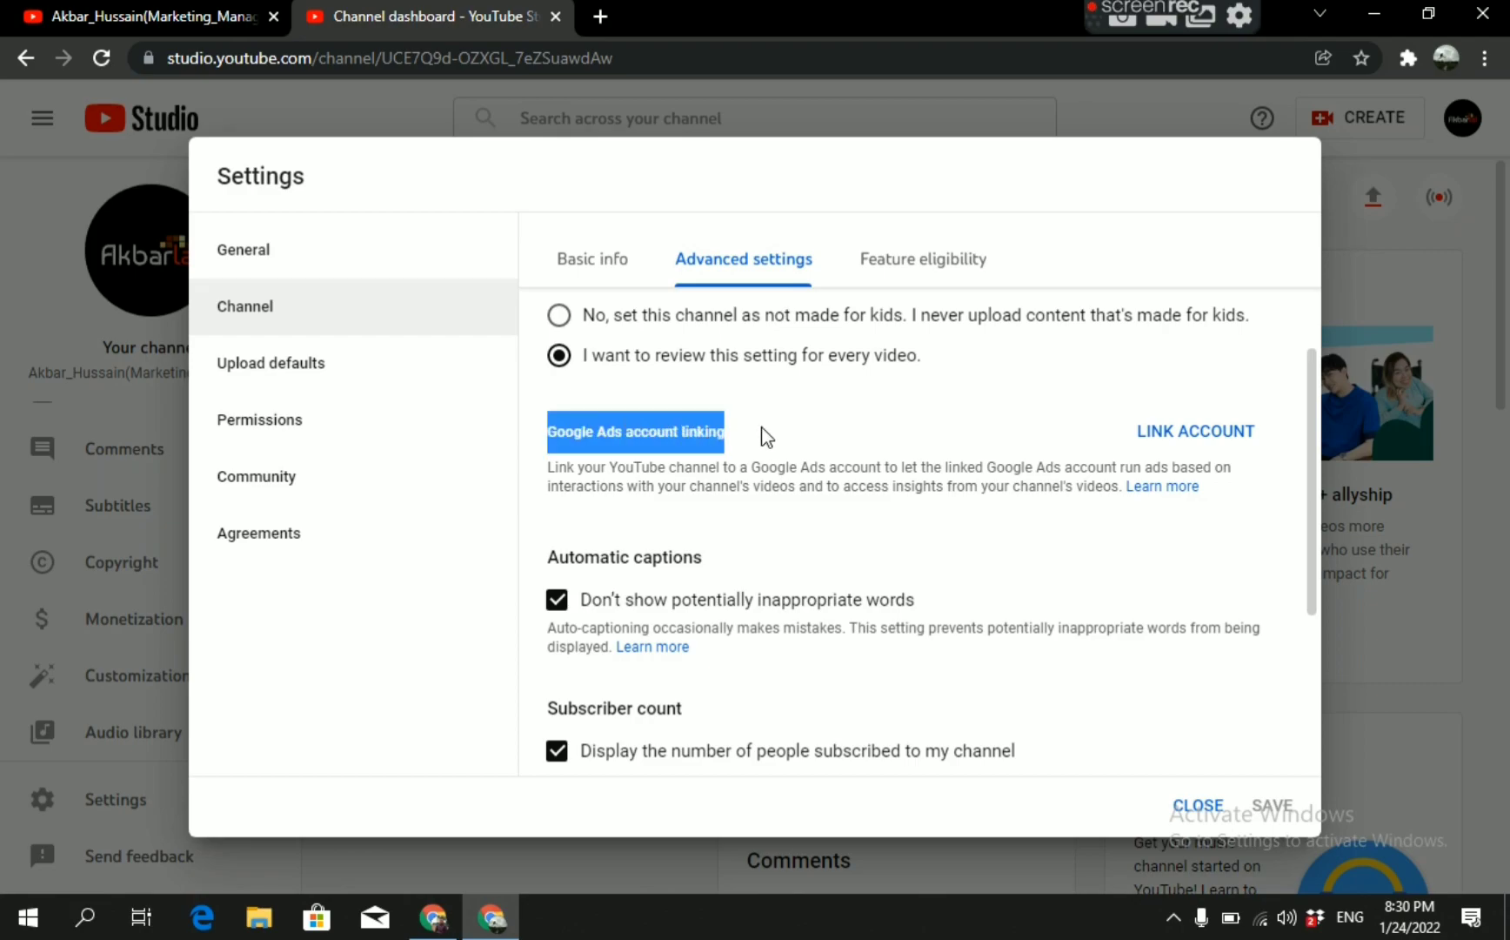
pyautogui.click(766, 435)
pyautogui.click(1198, 435)
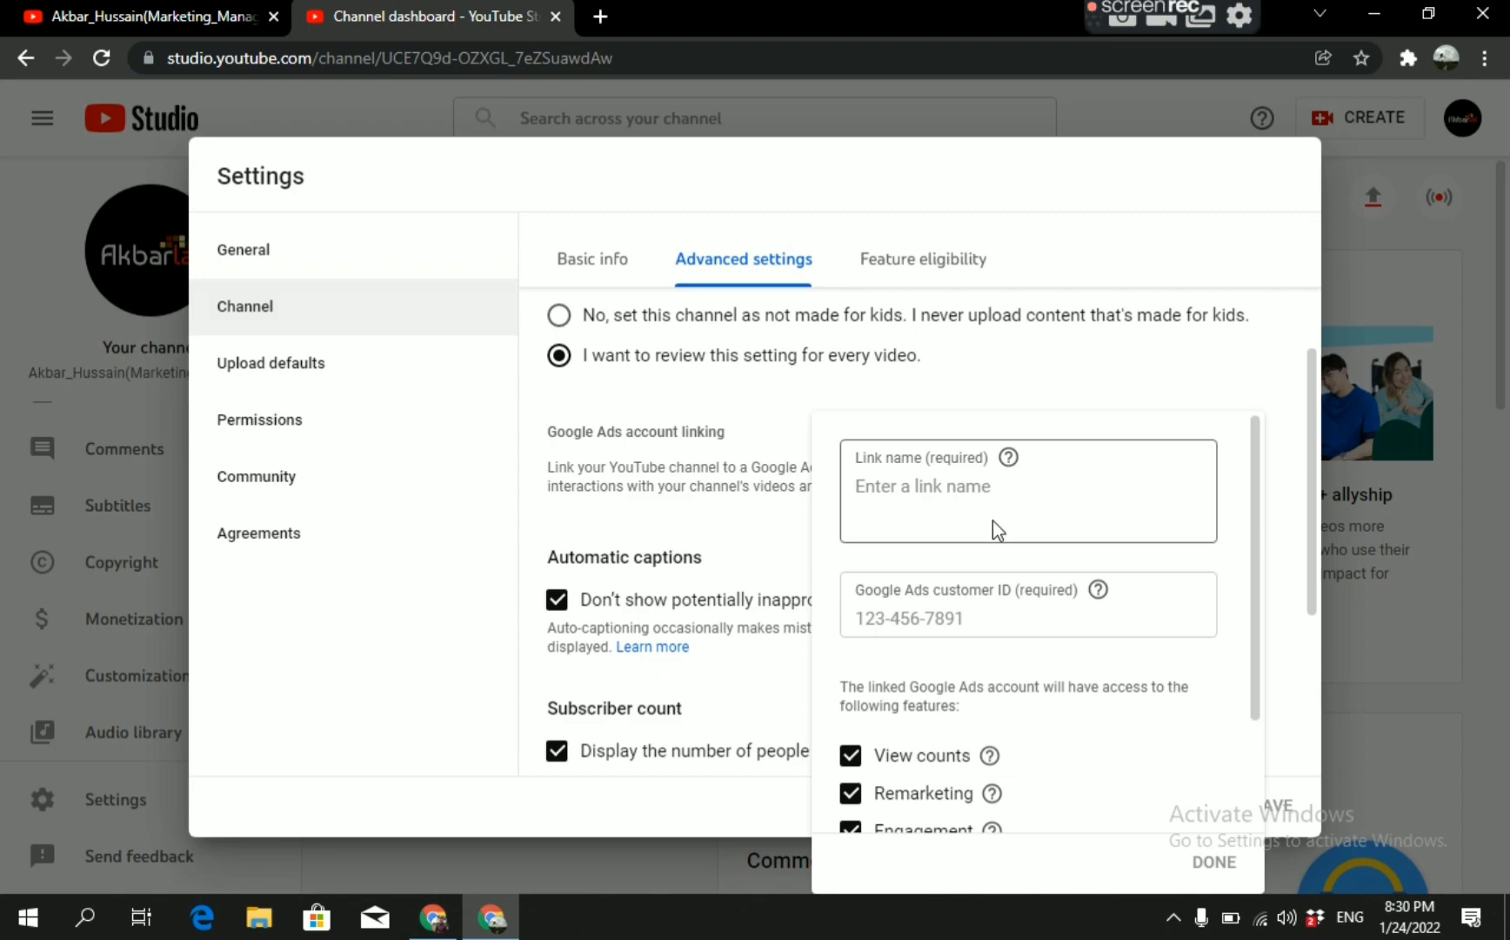
# Enter the channel owner's name as the link name for the Google Ads account.
pyautogui.click(884, 491)
pyautogui.write('Akbar Lal')
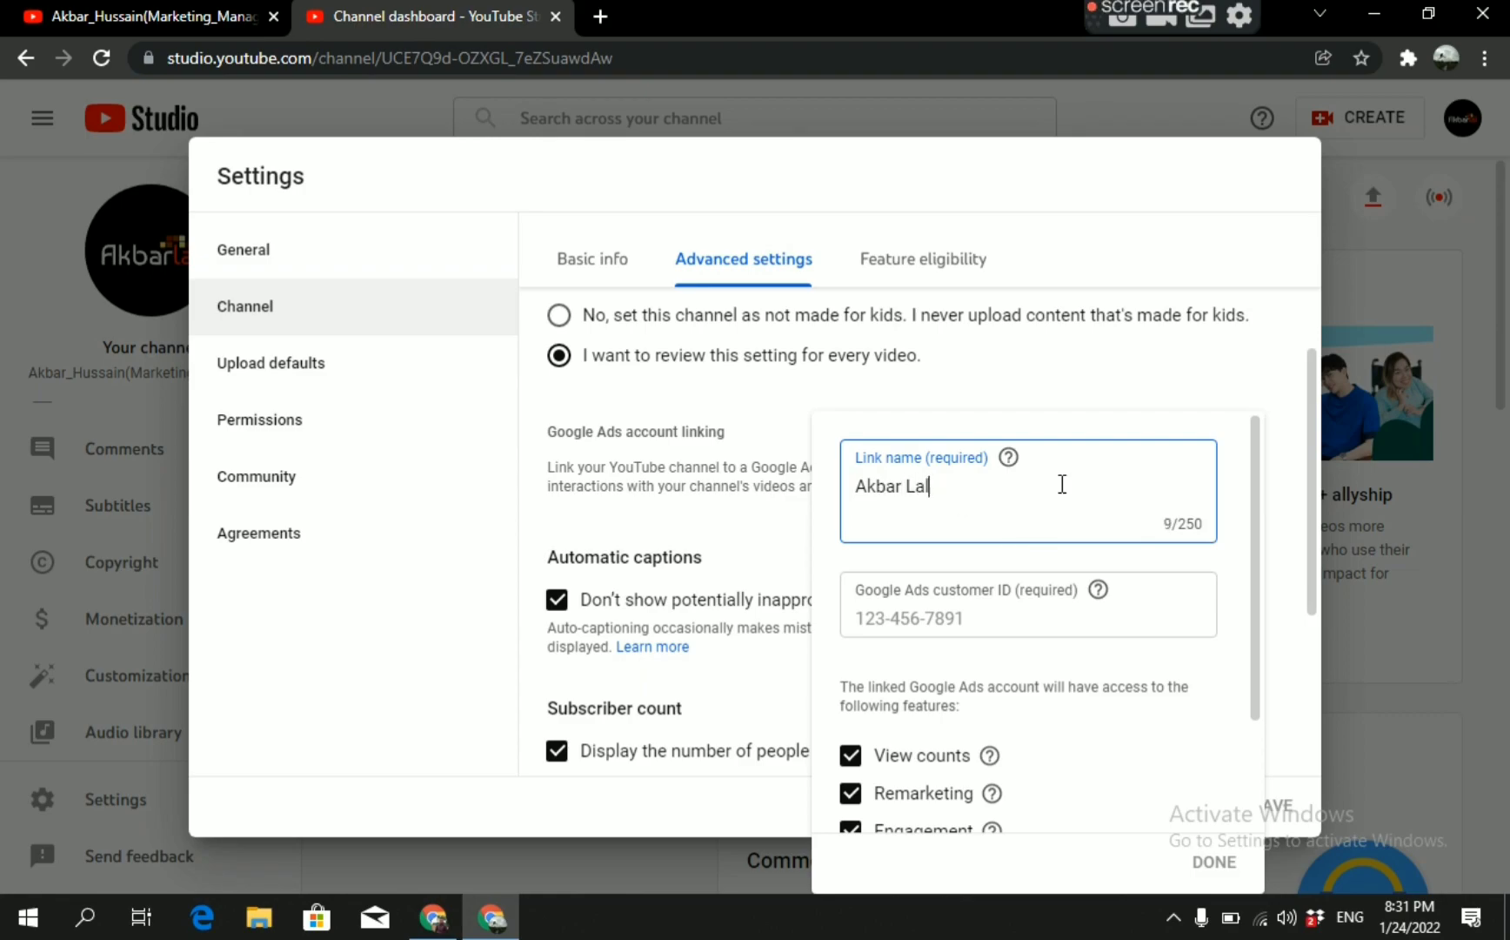
pyautogui.click(1134, 422)
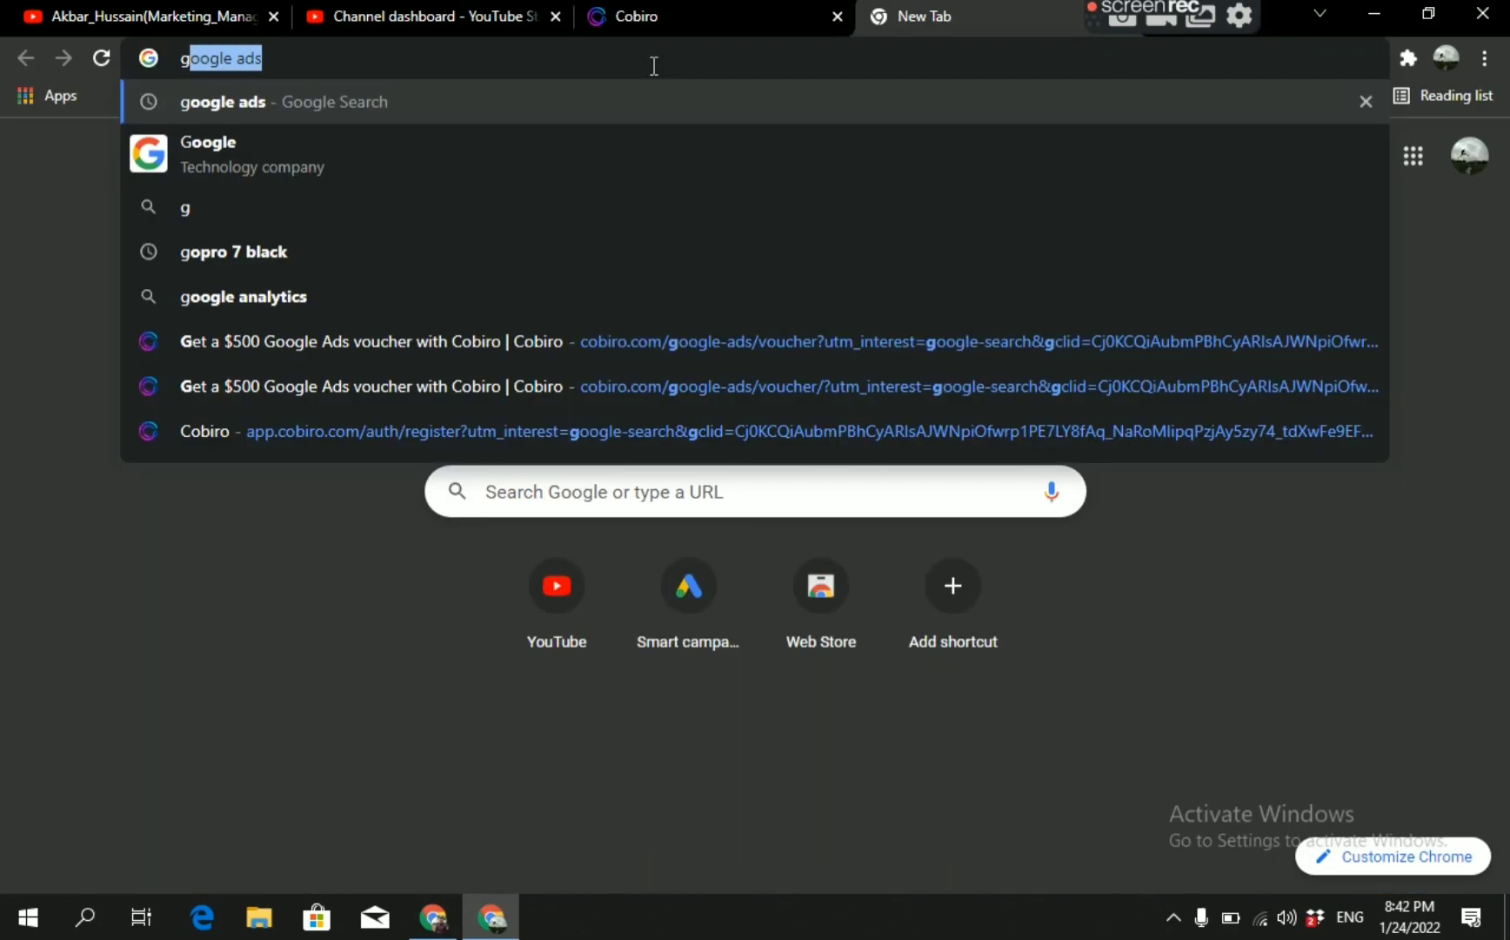
# Search the web for "google ads" in a new browser tab.
pyautogui.write('oogle')
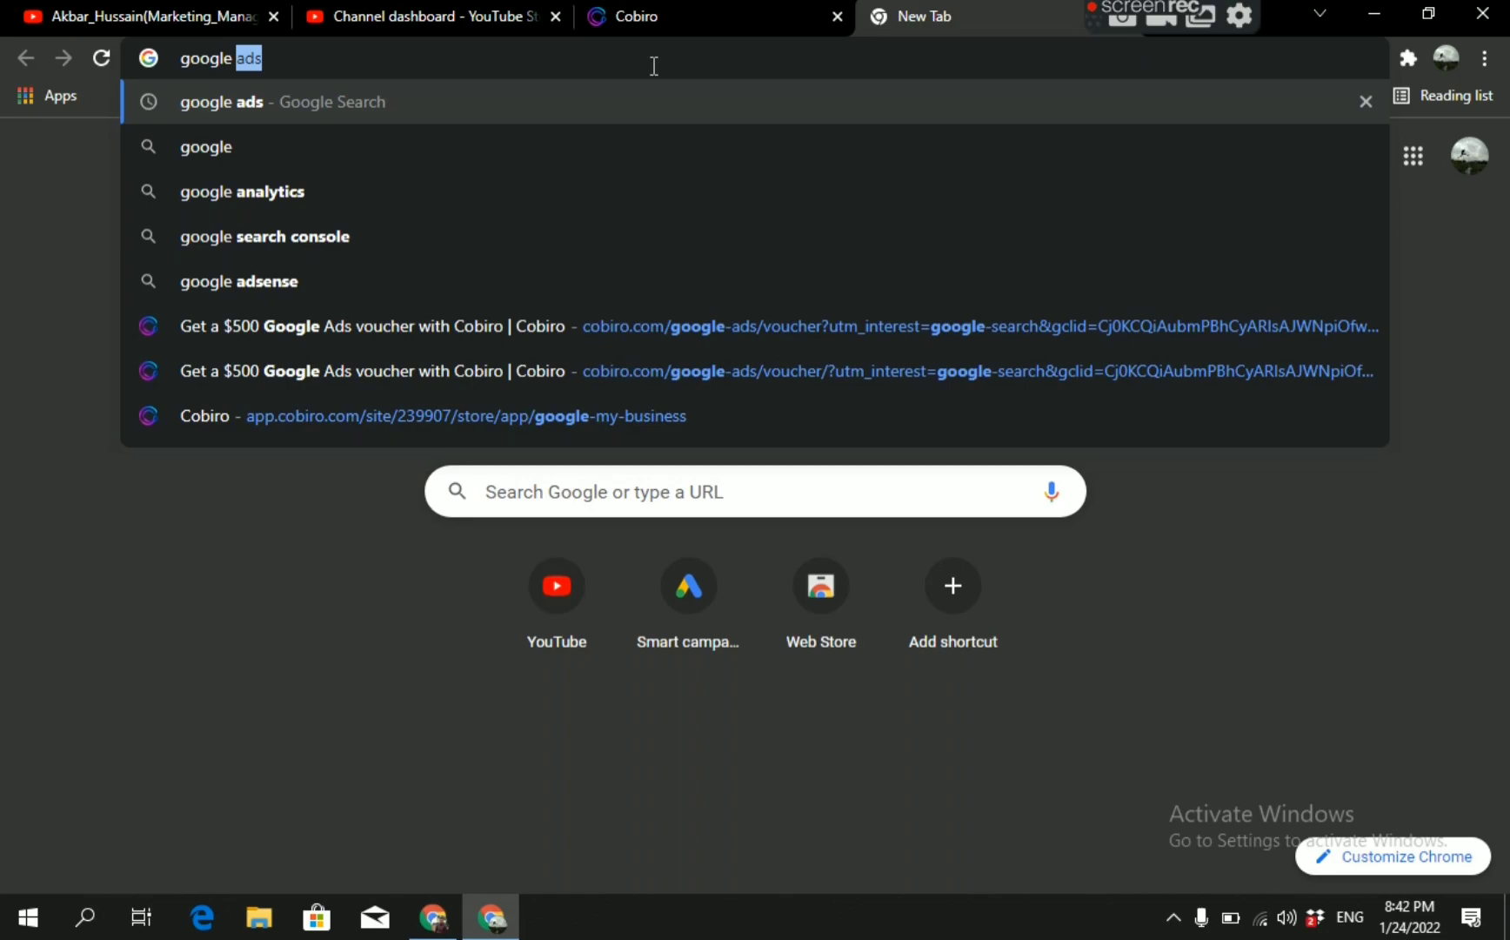
pyautogui.write(' ads')
pyautogui.press('Return')
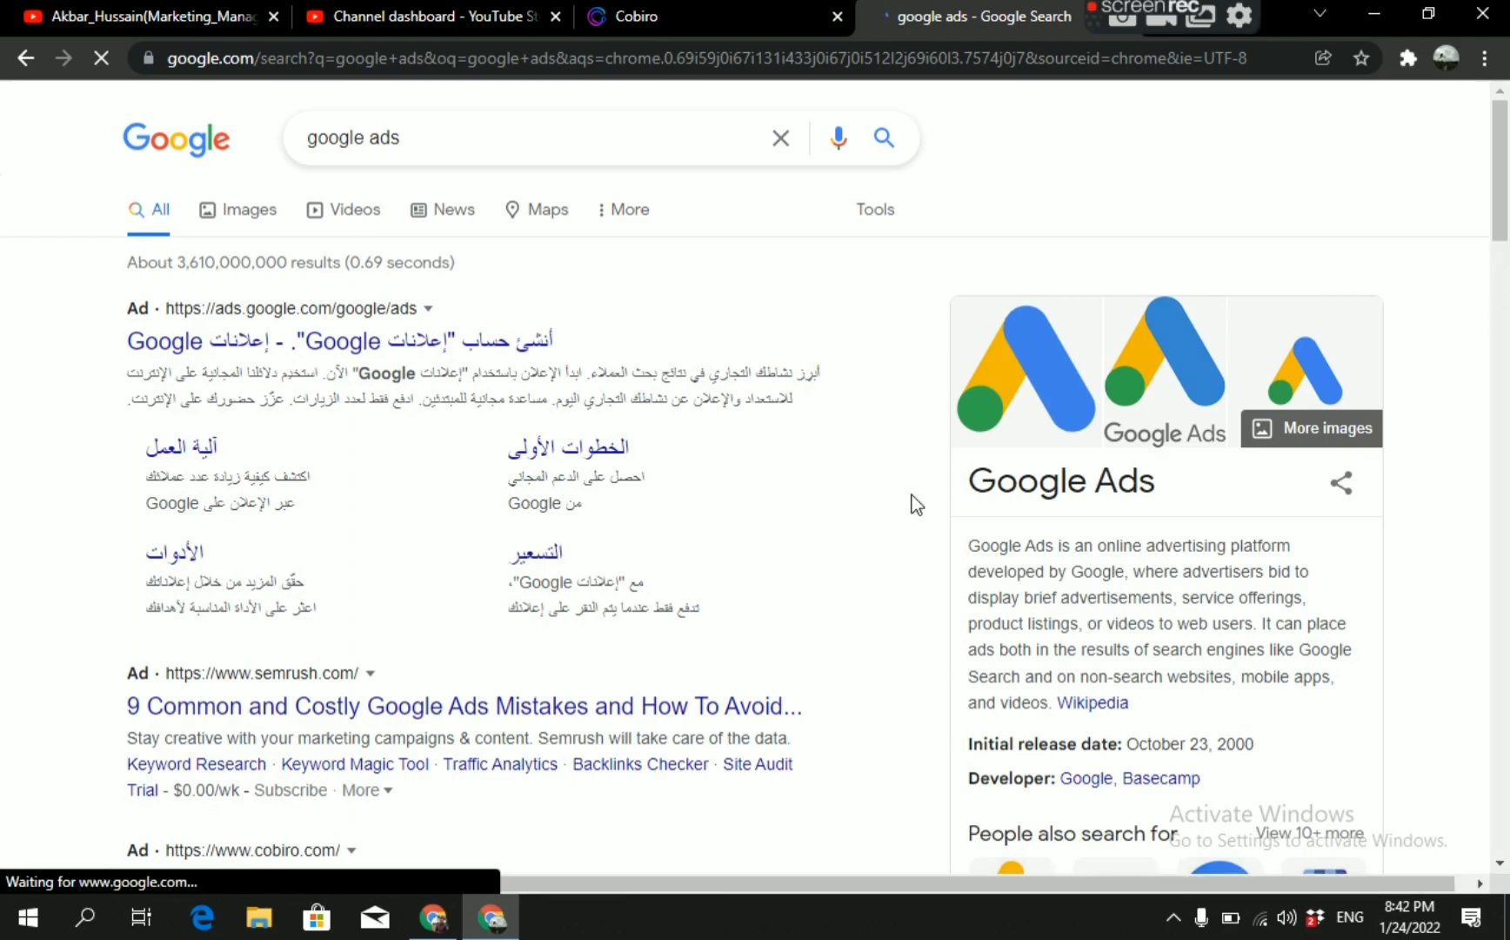
# Open the Google Ads site from the search results, translate it into English and accept the cookie notice.
pyautogui.click(316, 348)
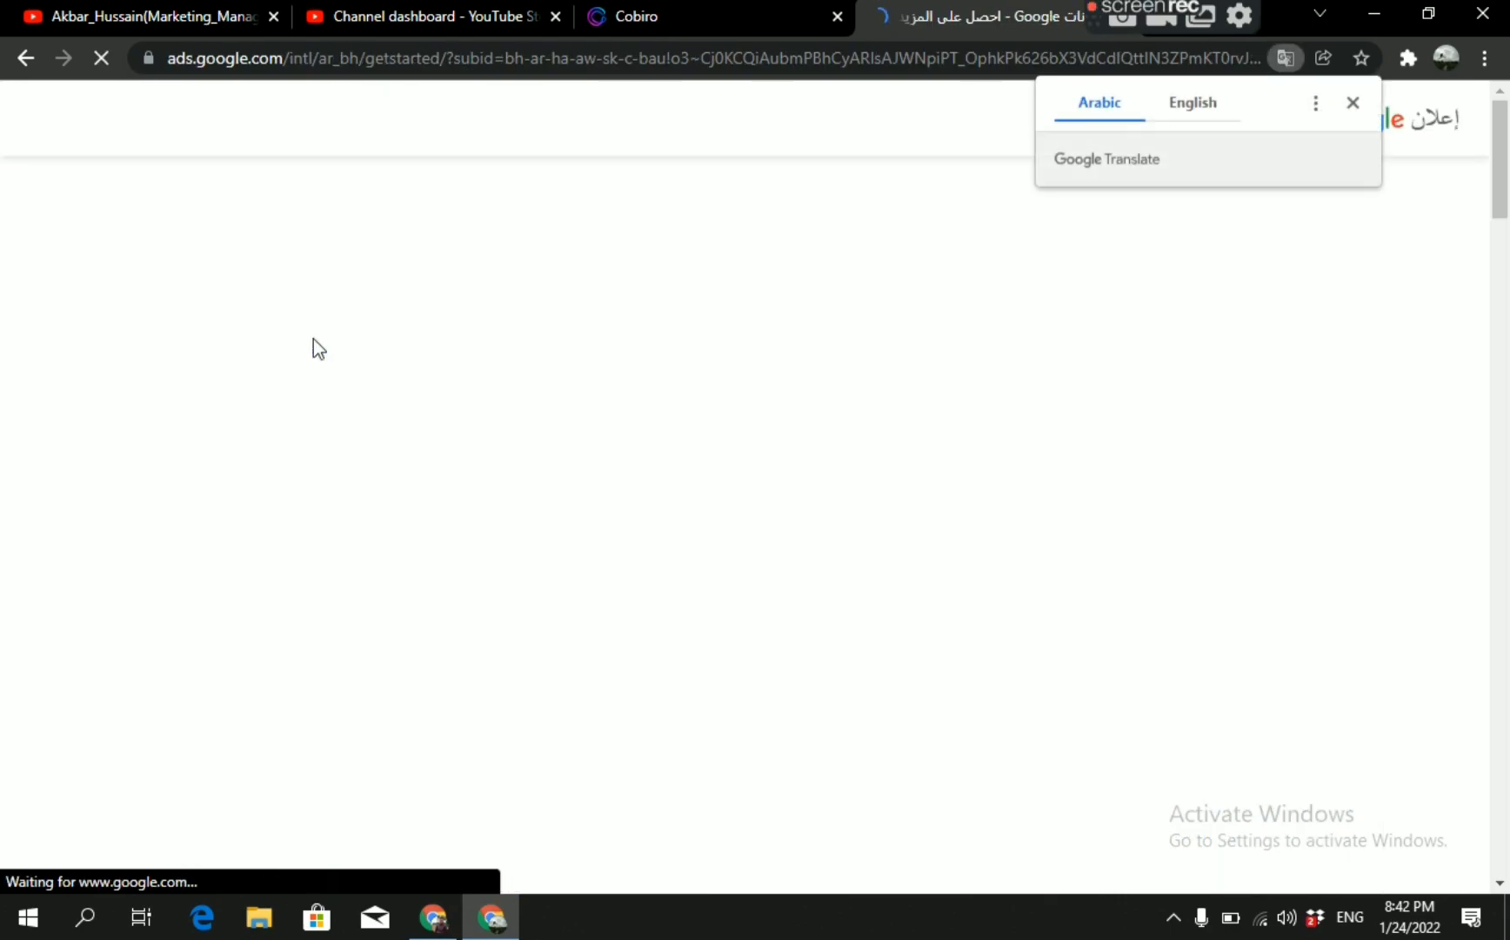
pyautogui.click(1183, 111)
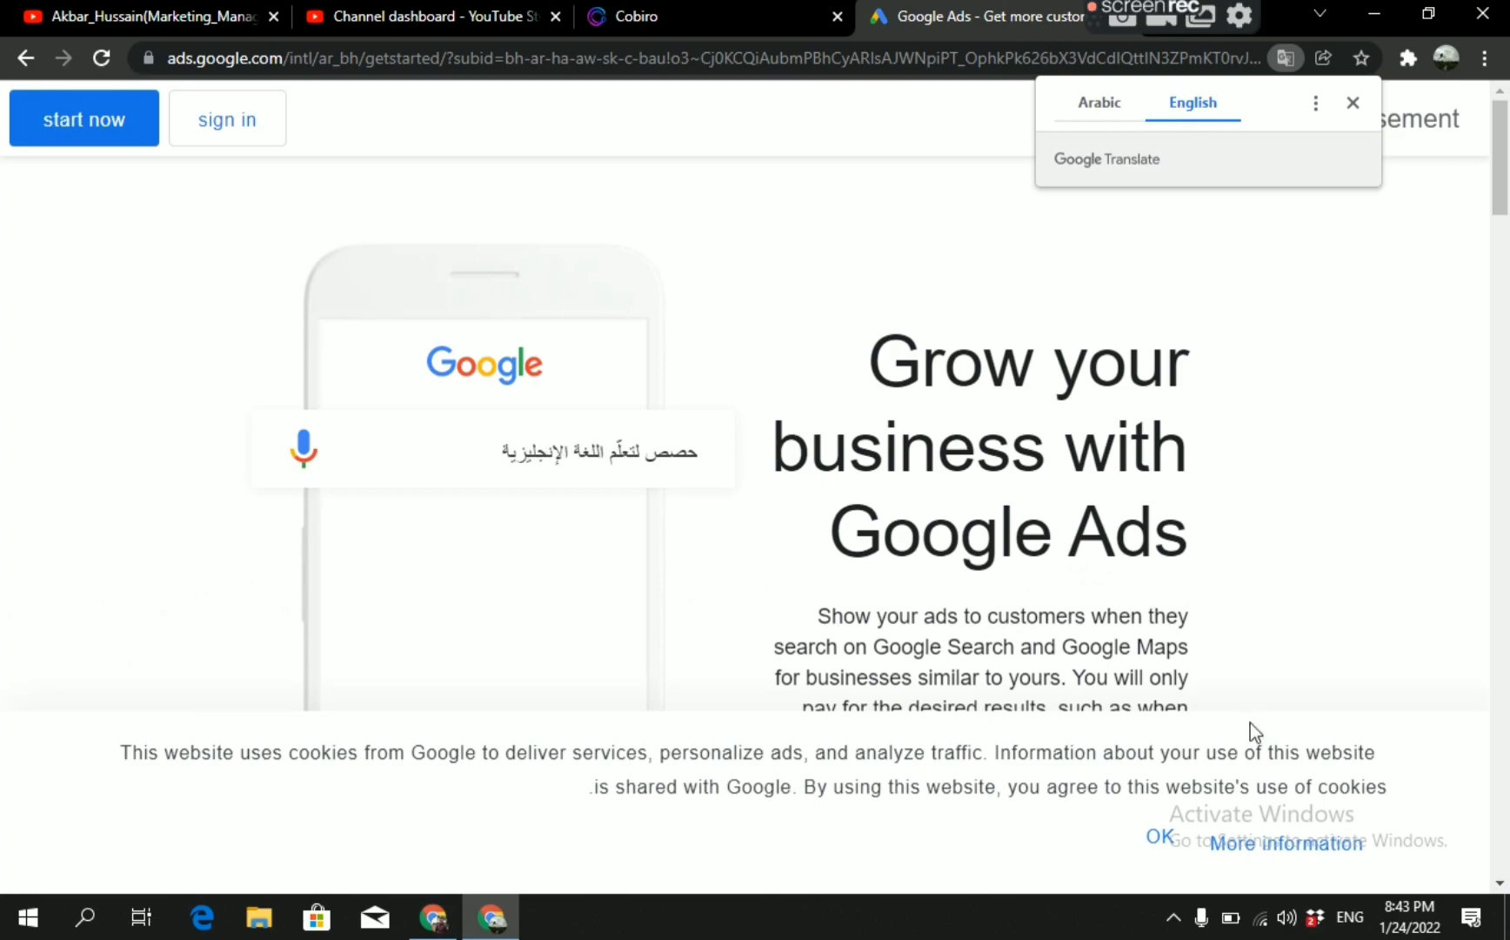
pyautogui.click(1162, 841)
# Start the Google Ads sign-up and confirm the business information with Bahrain, (GMT+03:00) Bahrain Time and US Dollar (USD $).
pyautogui.moveTo(1508, 122); pyautogui.dragTo(1505, 599)
pyautogui.moveTo(1502, 750); pyautogui.dragTo(1506, 842)
pyautogui.moveTo(1508, 831); pyautogui.dragTo(1493, 195)
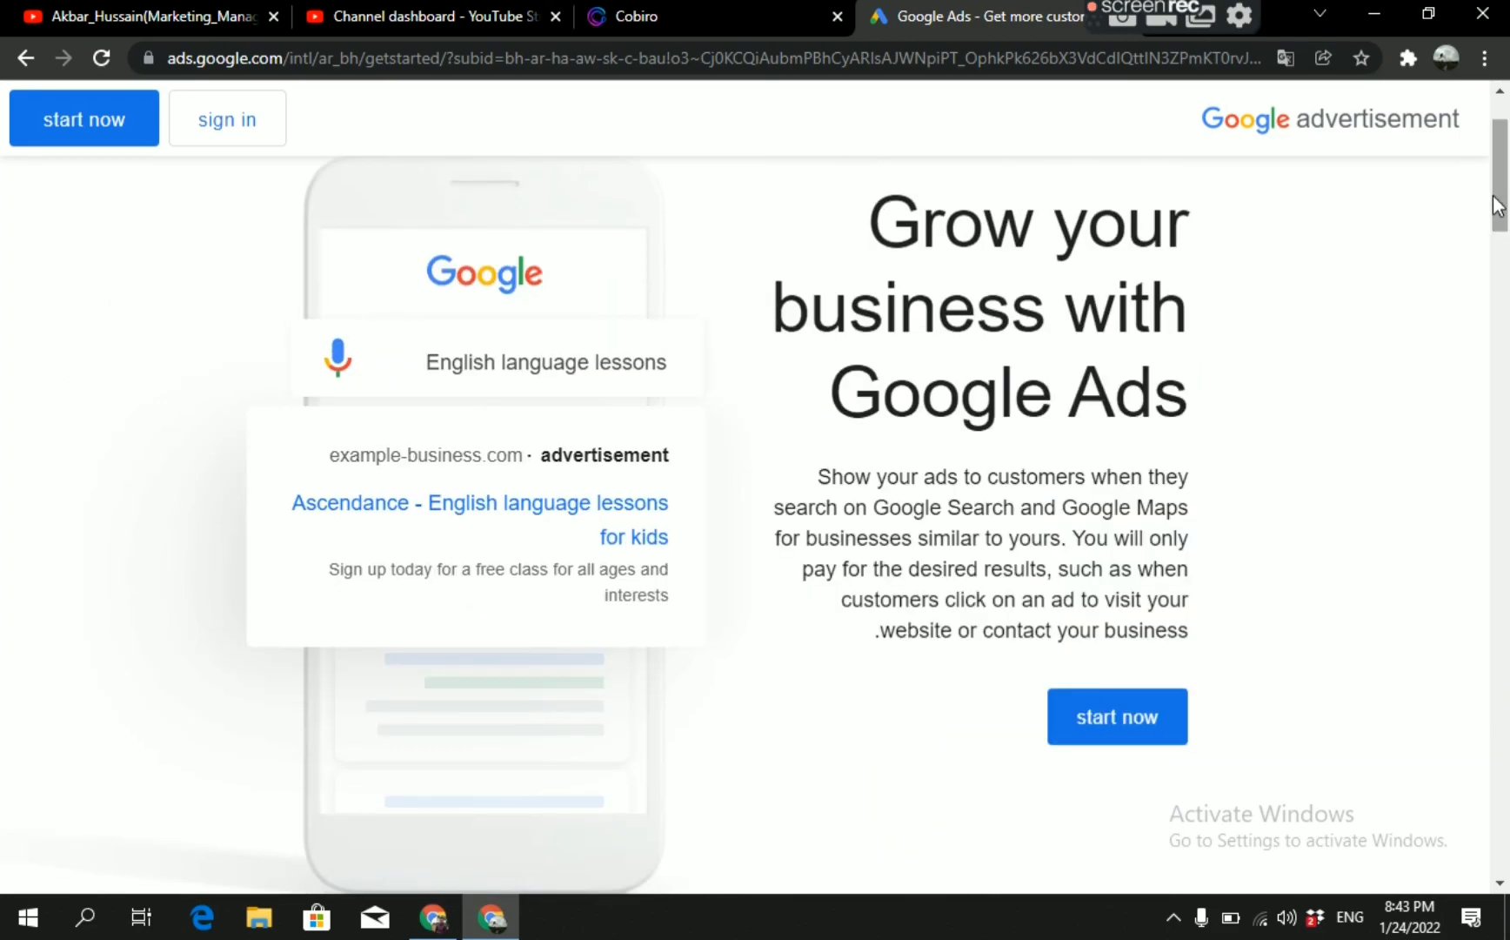
pyautogui.click(1111, 722)
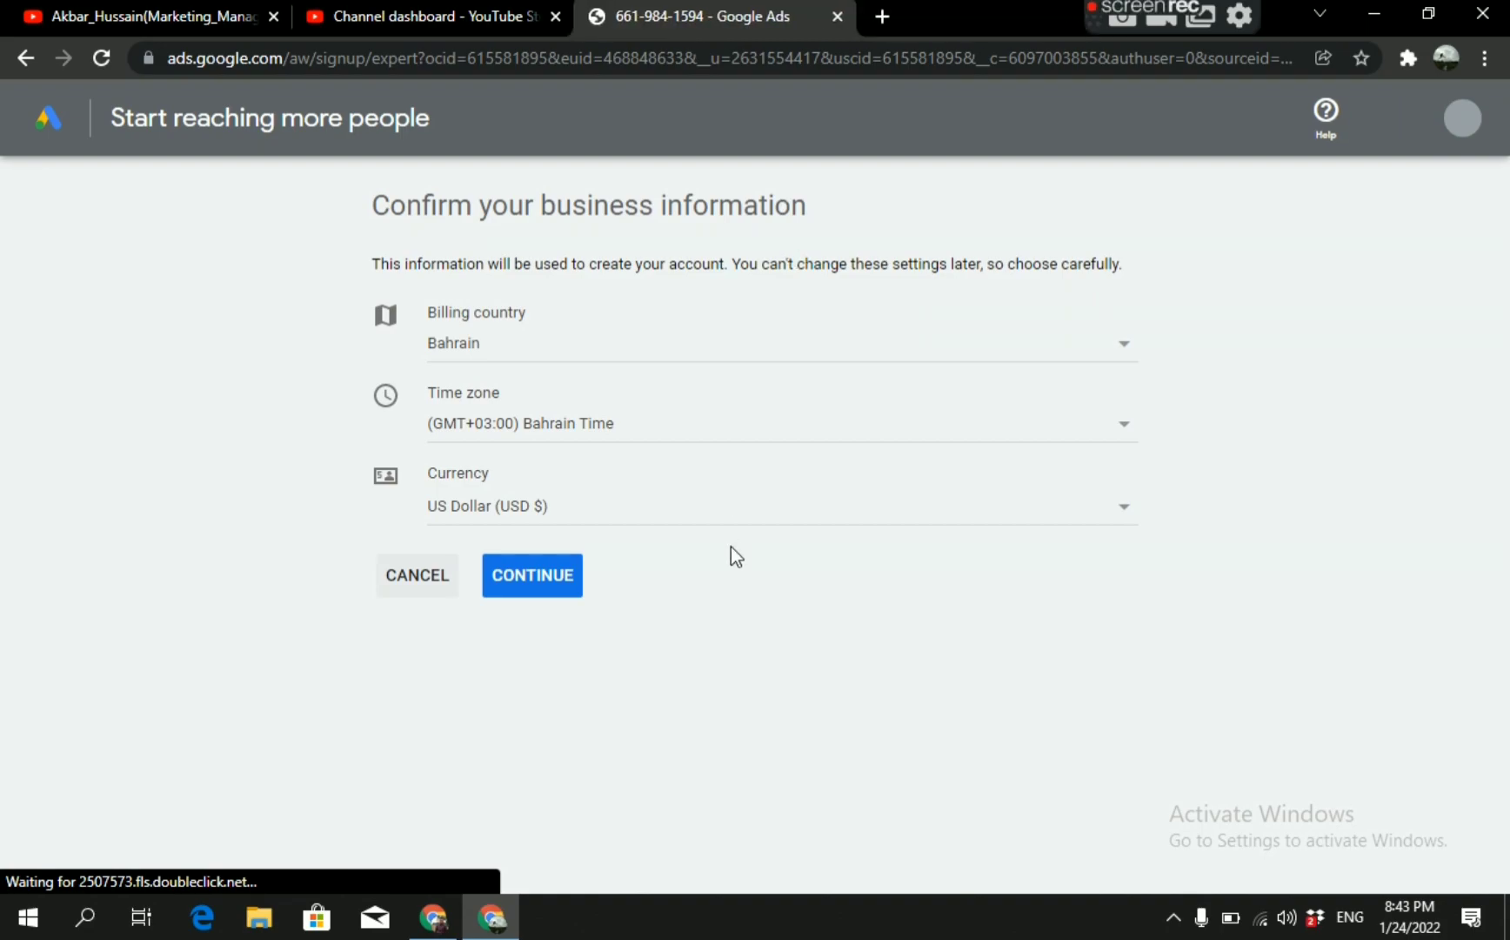
pyautogui.click(533, 579)
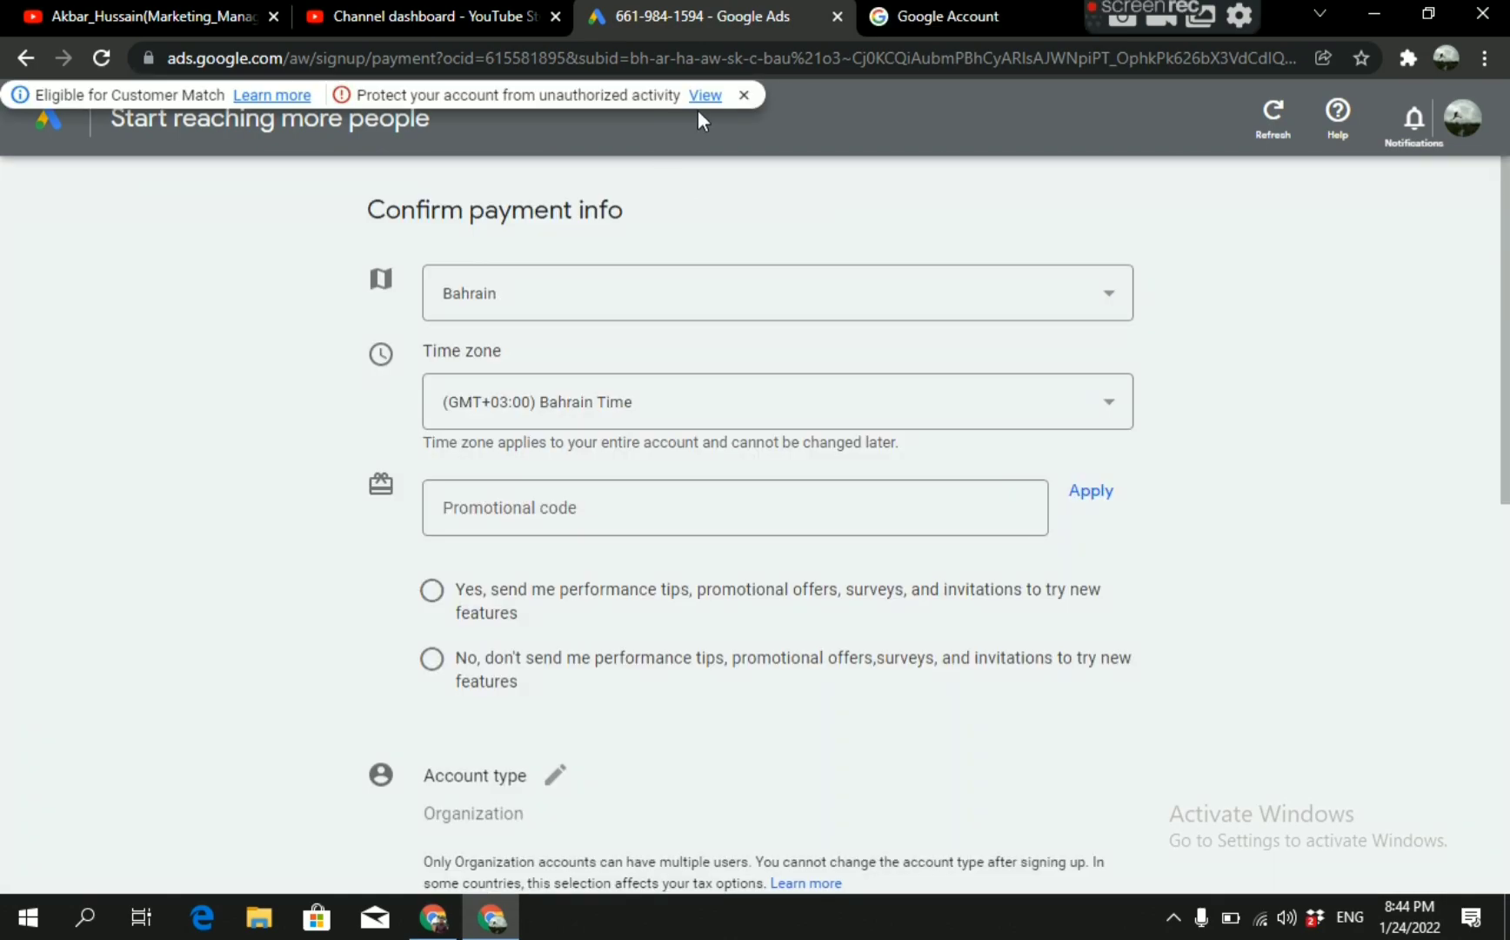
# Leave the payment setup through the account protection notice and open the YouTube details among the Google Ads linked accounts.
pyautogui.click(704, 96)
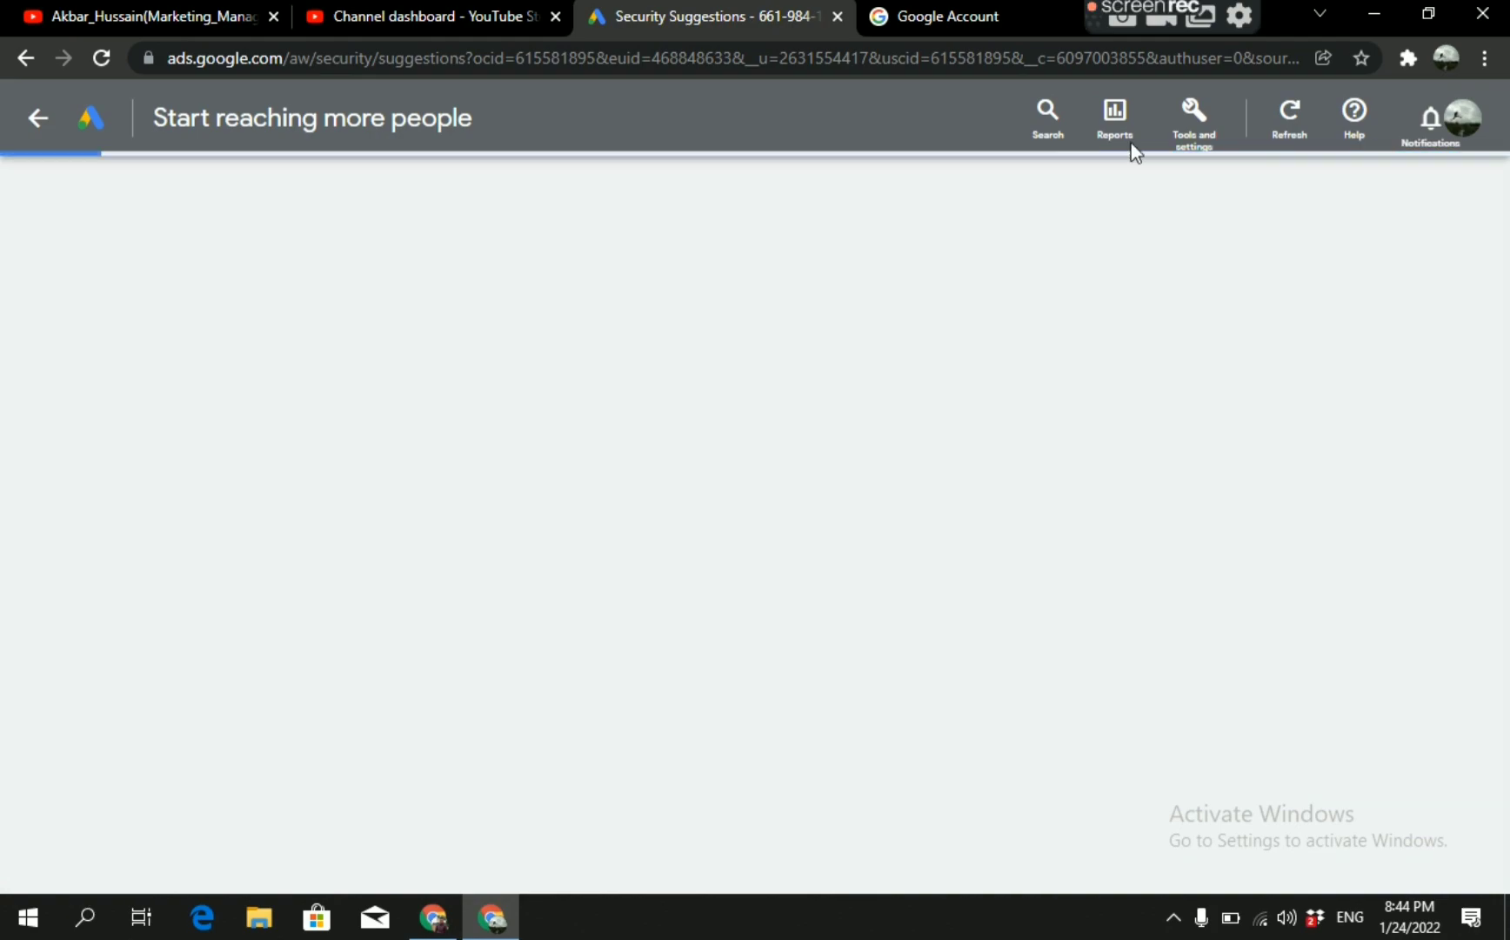
pyautogui.click(1190, 135)
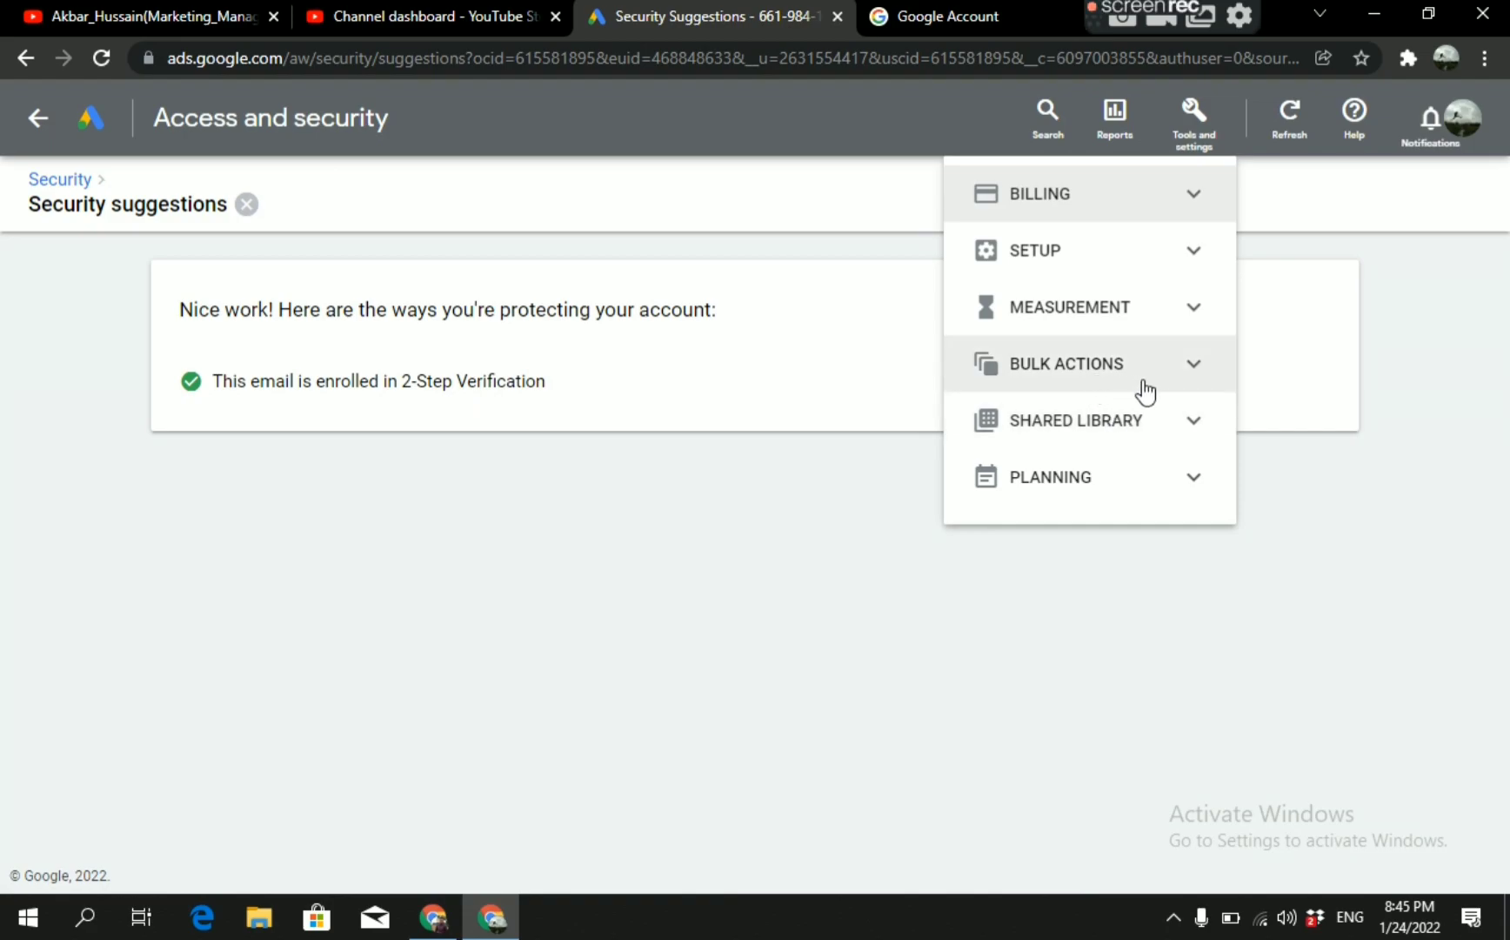
pyautogui.click(1190, 312)
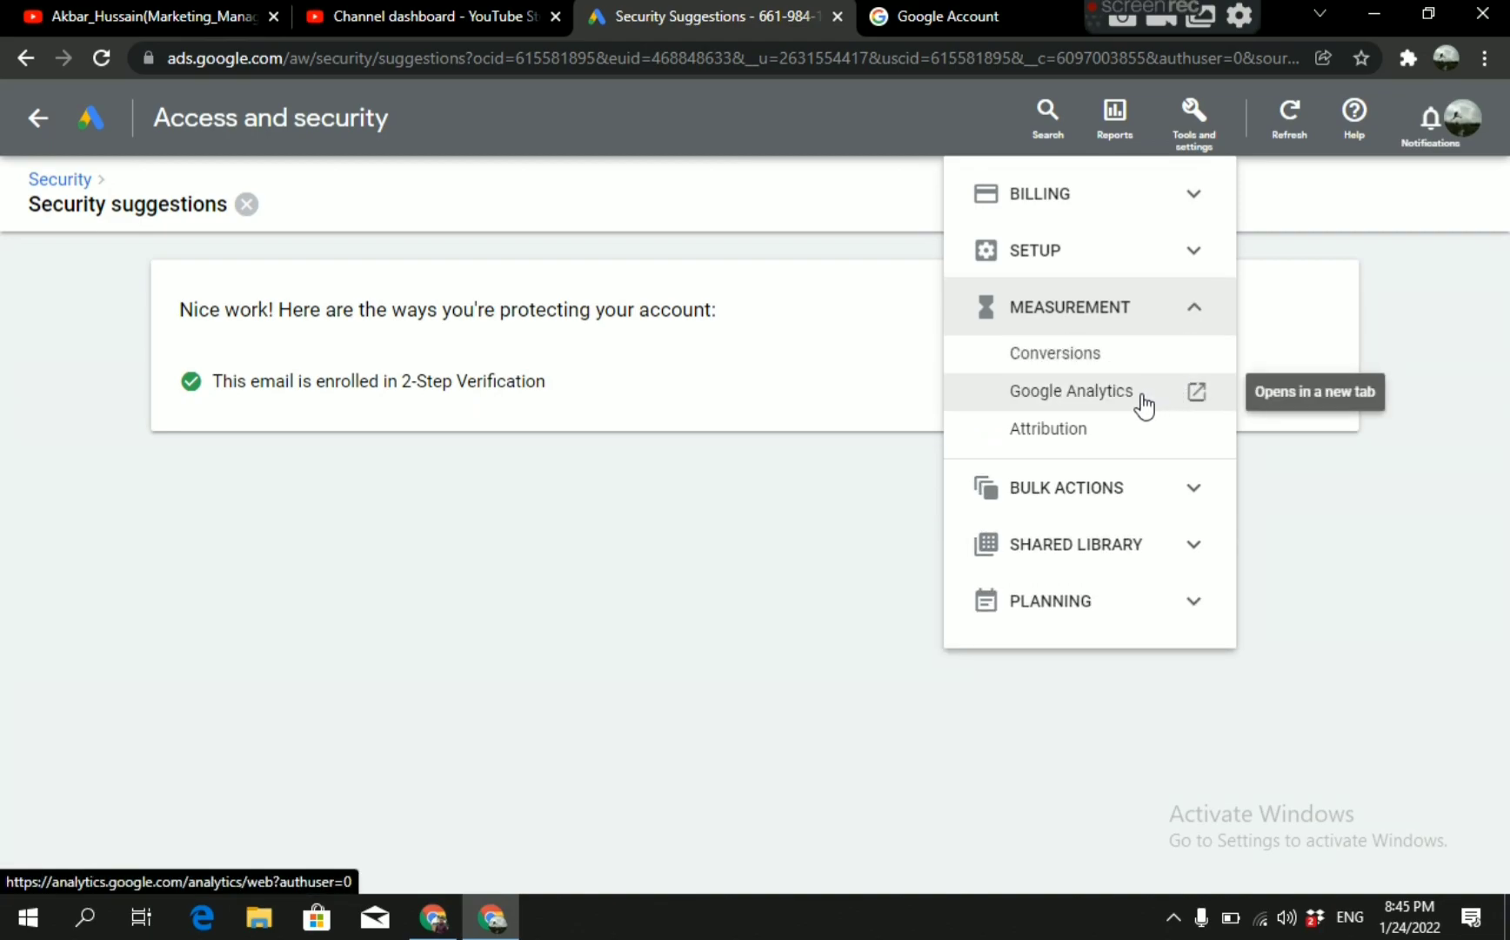
pyautogui.click(1087, 250)
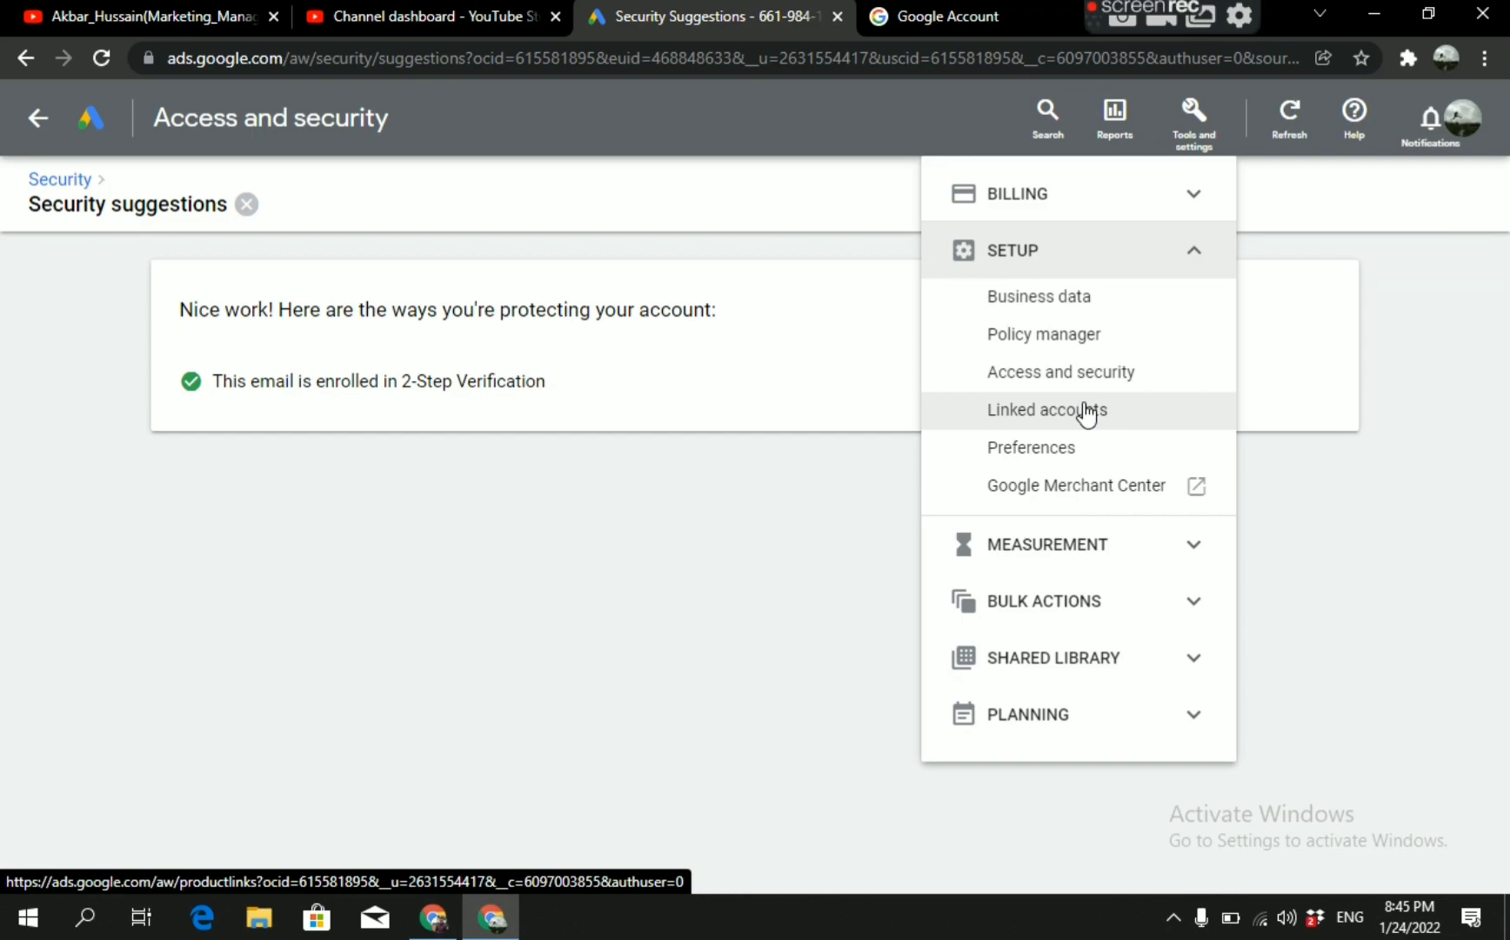
pyautogui.click(1087, 411)
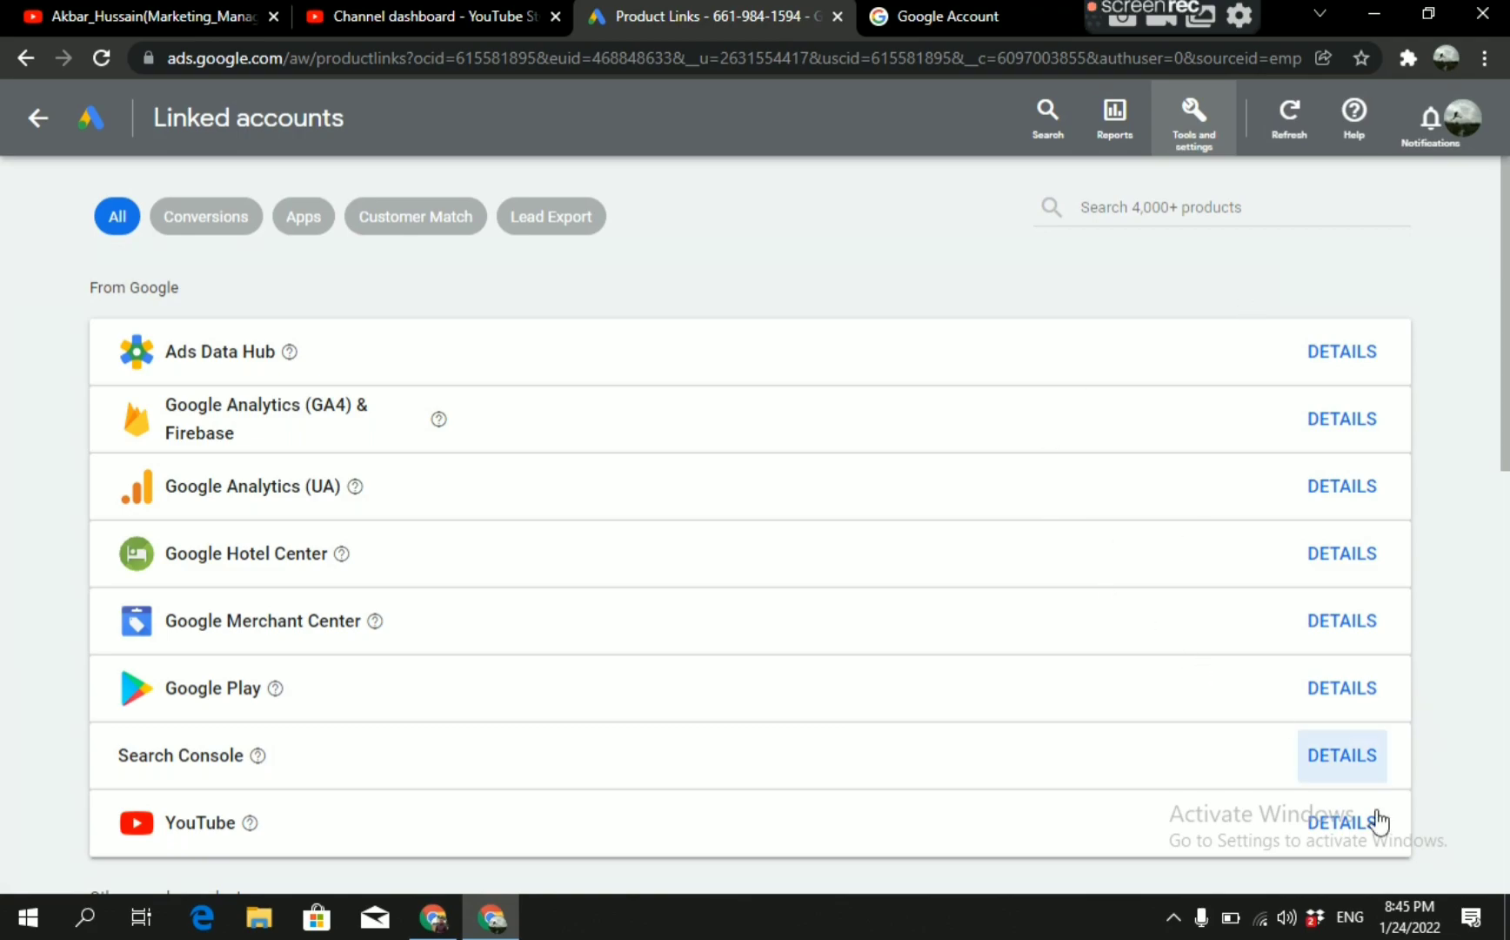
pyautogui.click(1343, 822)
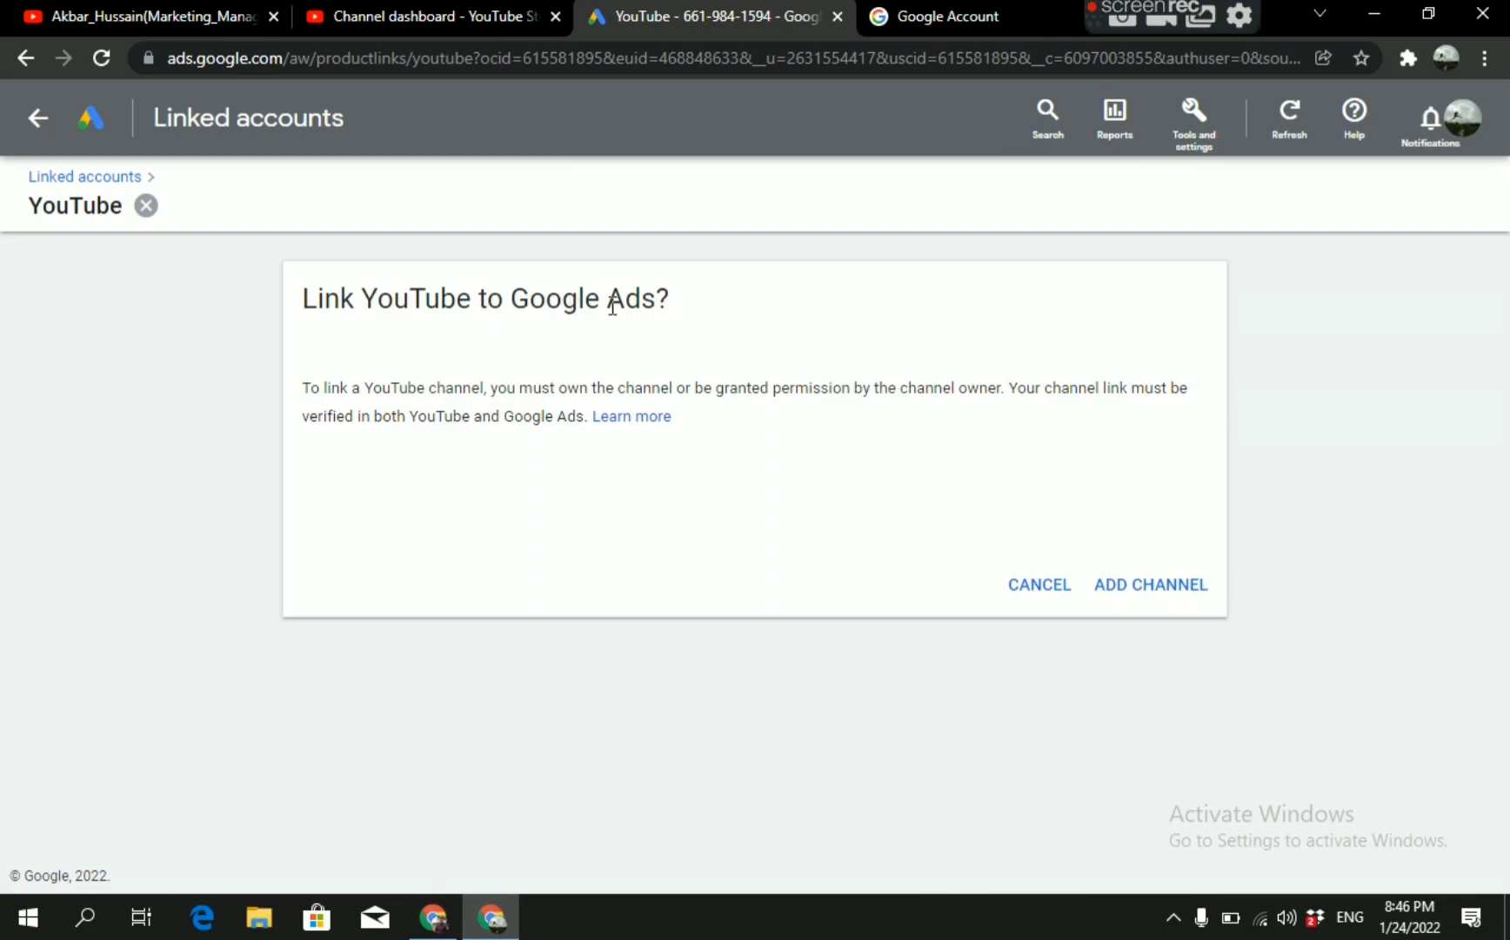
# Add the YouTube channel by its copied URL, mark it as "I own this channel" and continue to YouTube.
pyautogui.click(1138, 602)
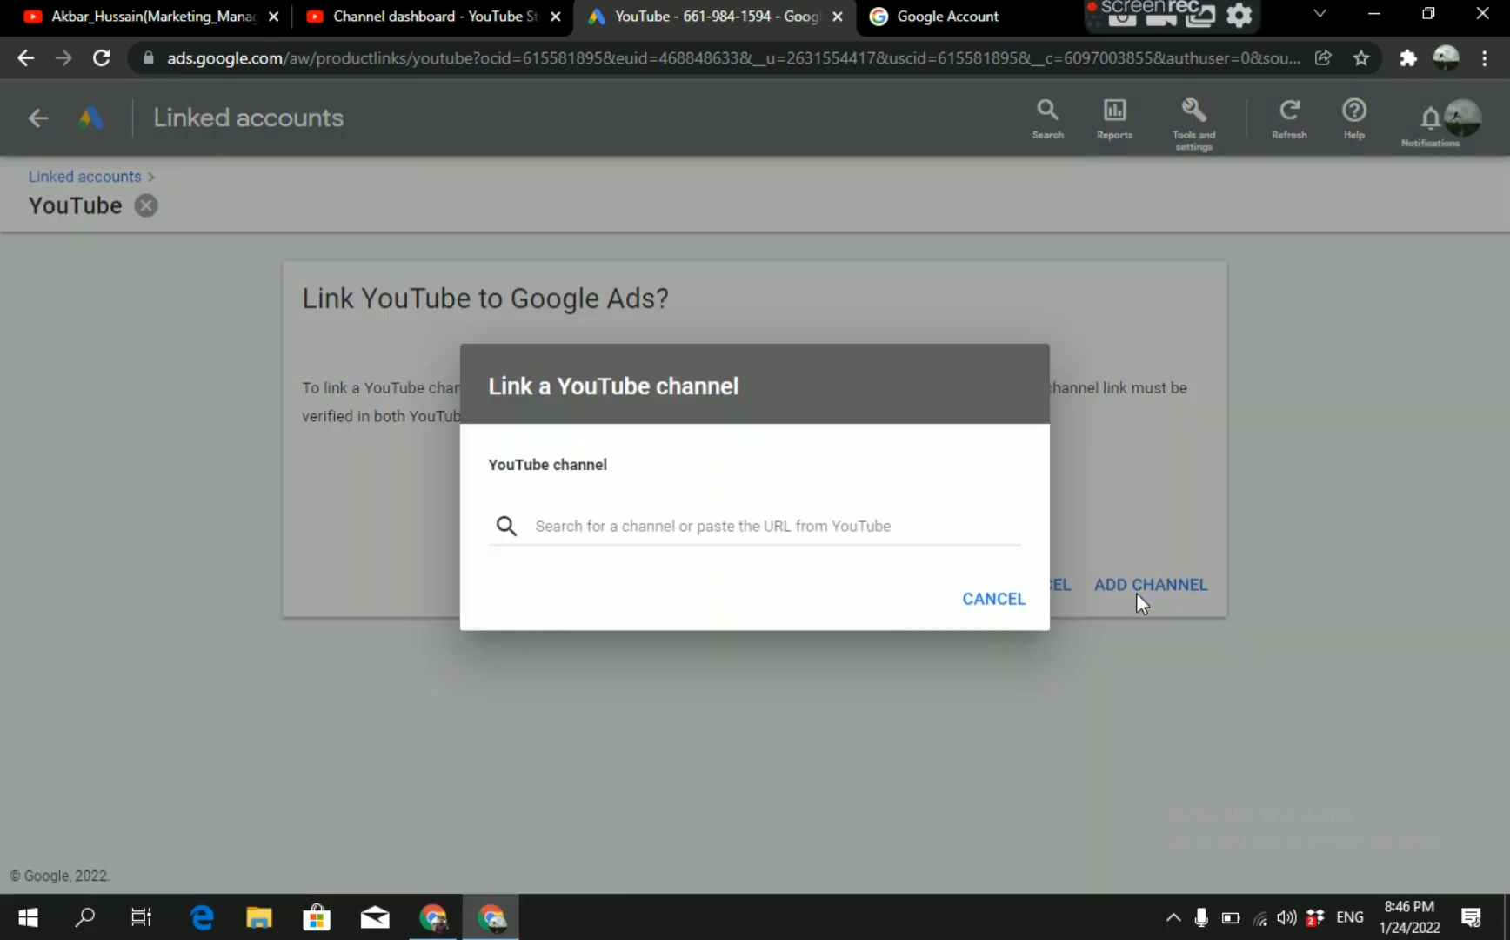
pyautogui.rightClick(593, 519)
pyautogui.click(653, 302)
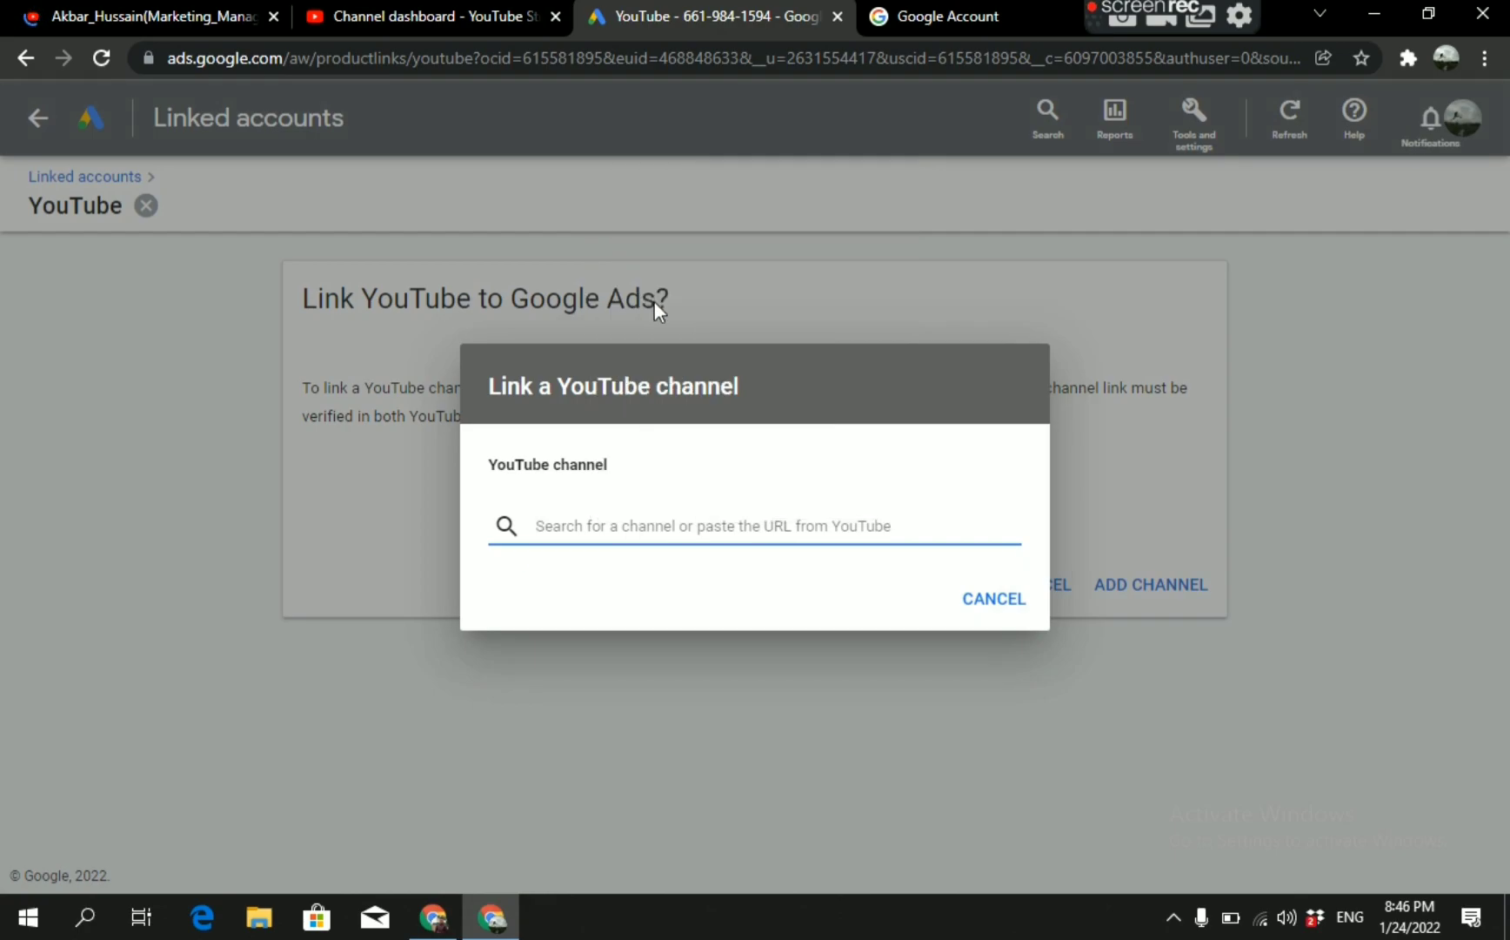
pyautogui.hotkey('ctrl', 'v')
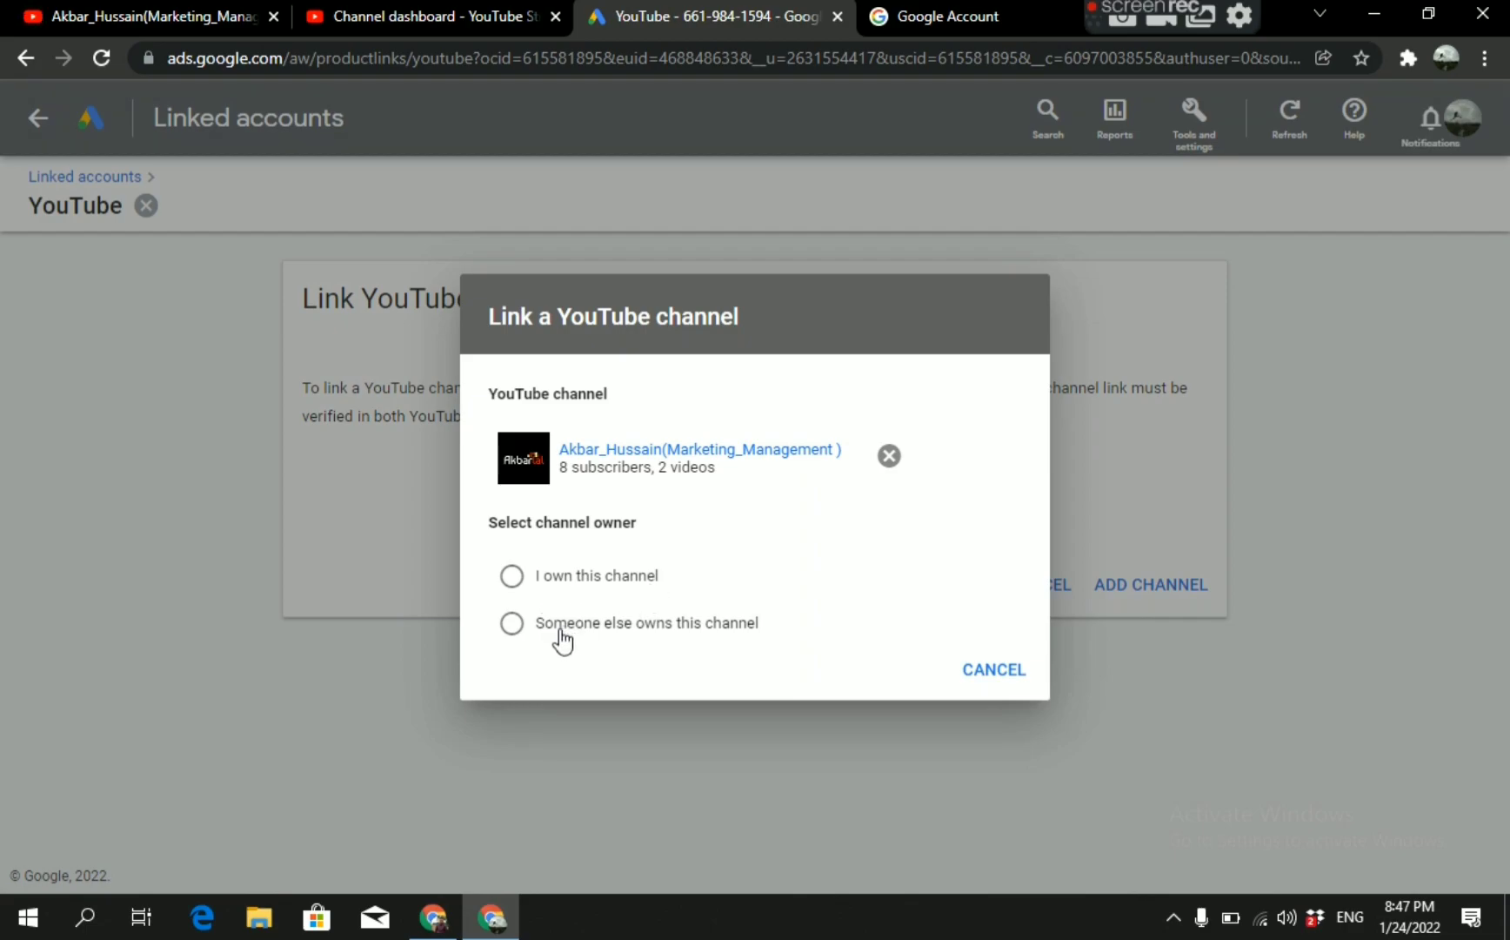
pyautogui.click(514, 577)
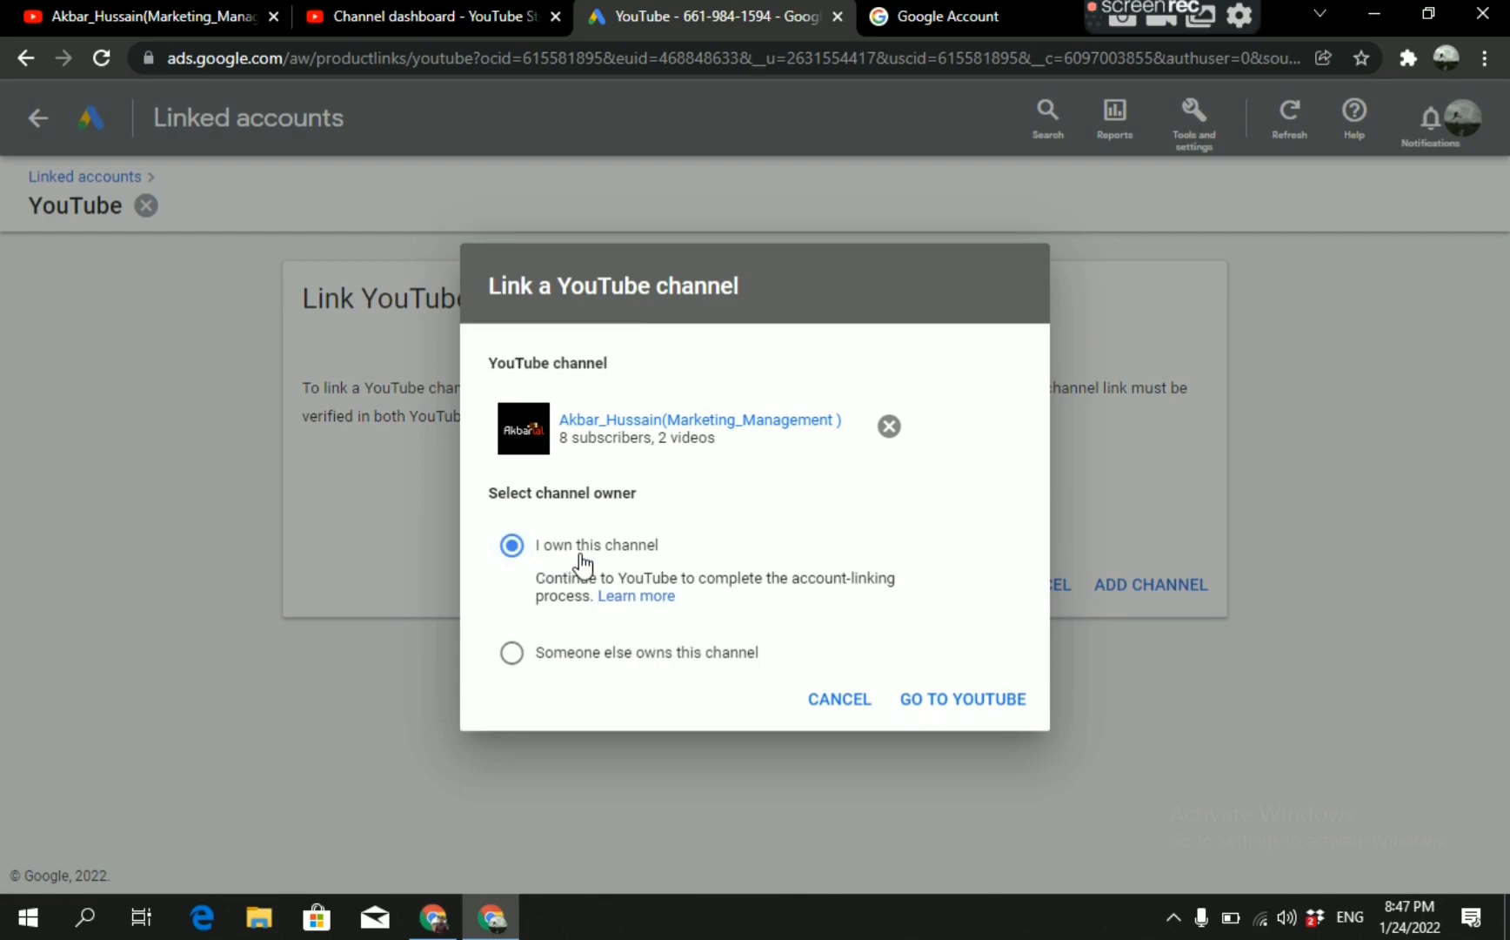
pyautogui.click(978, 708)
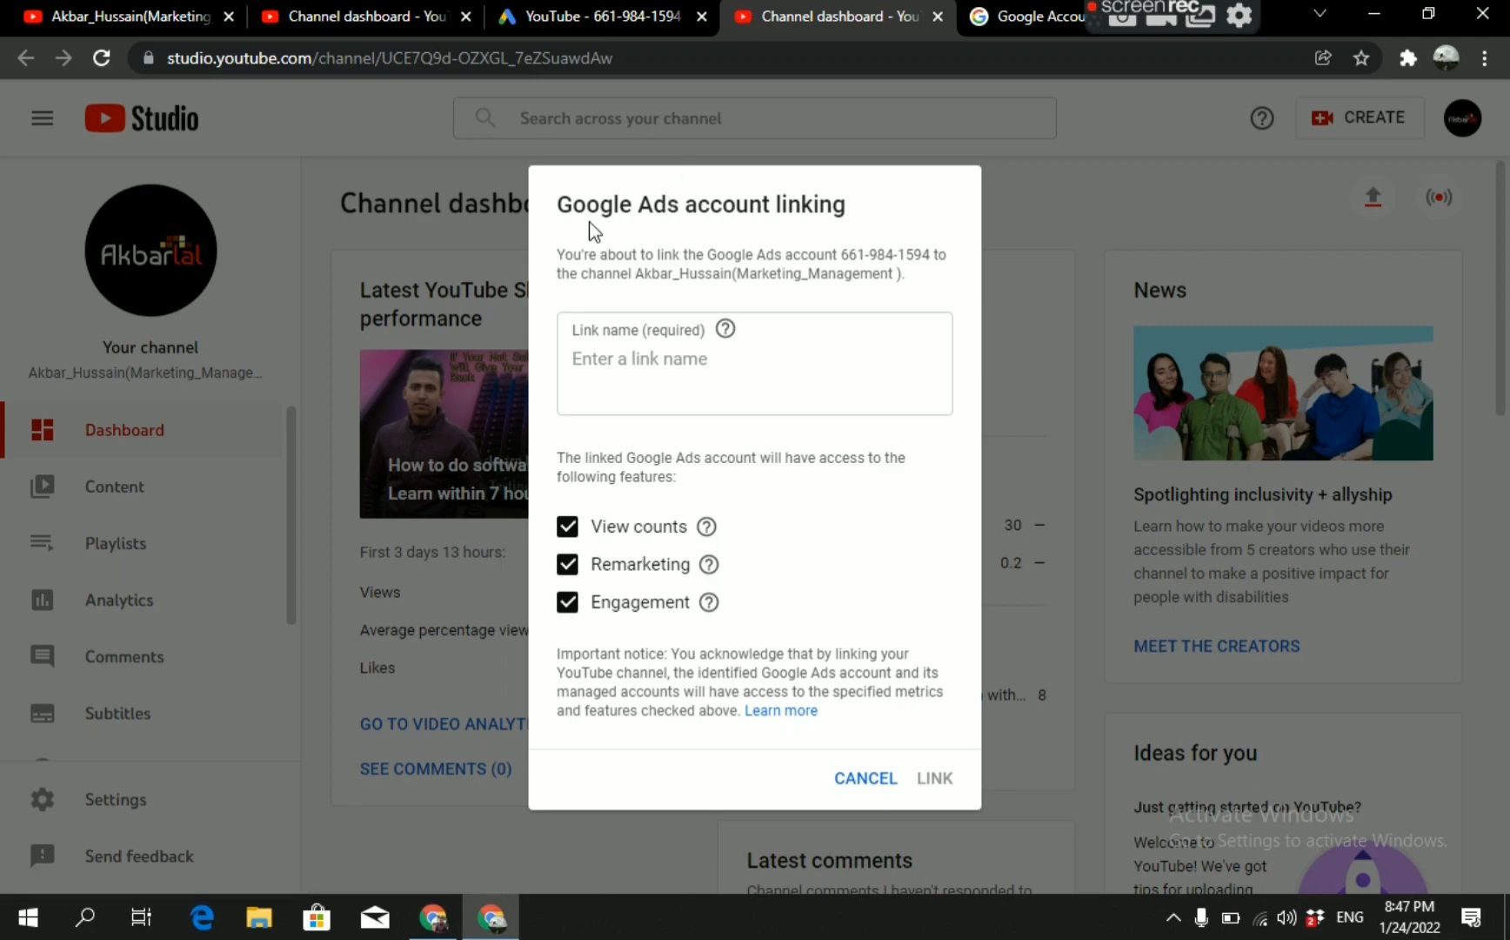
# Enter the channel owner's name followed by "Google Ads" as the link name and link the account.
pyautogui.click(619, 365)
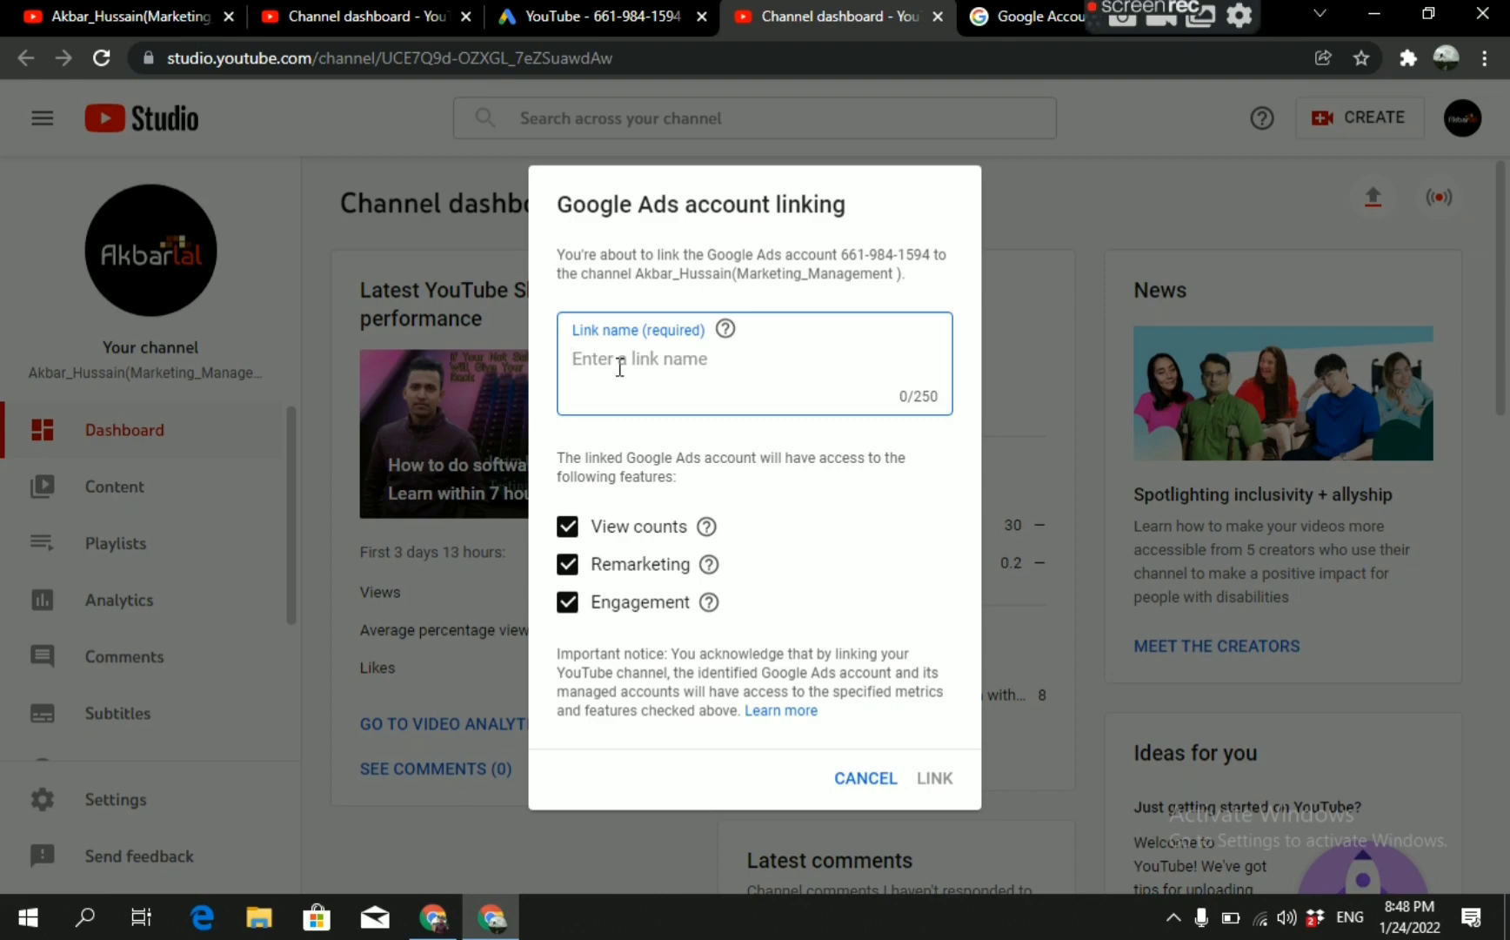
pyautogui.write('A')
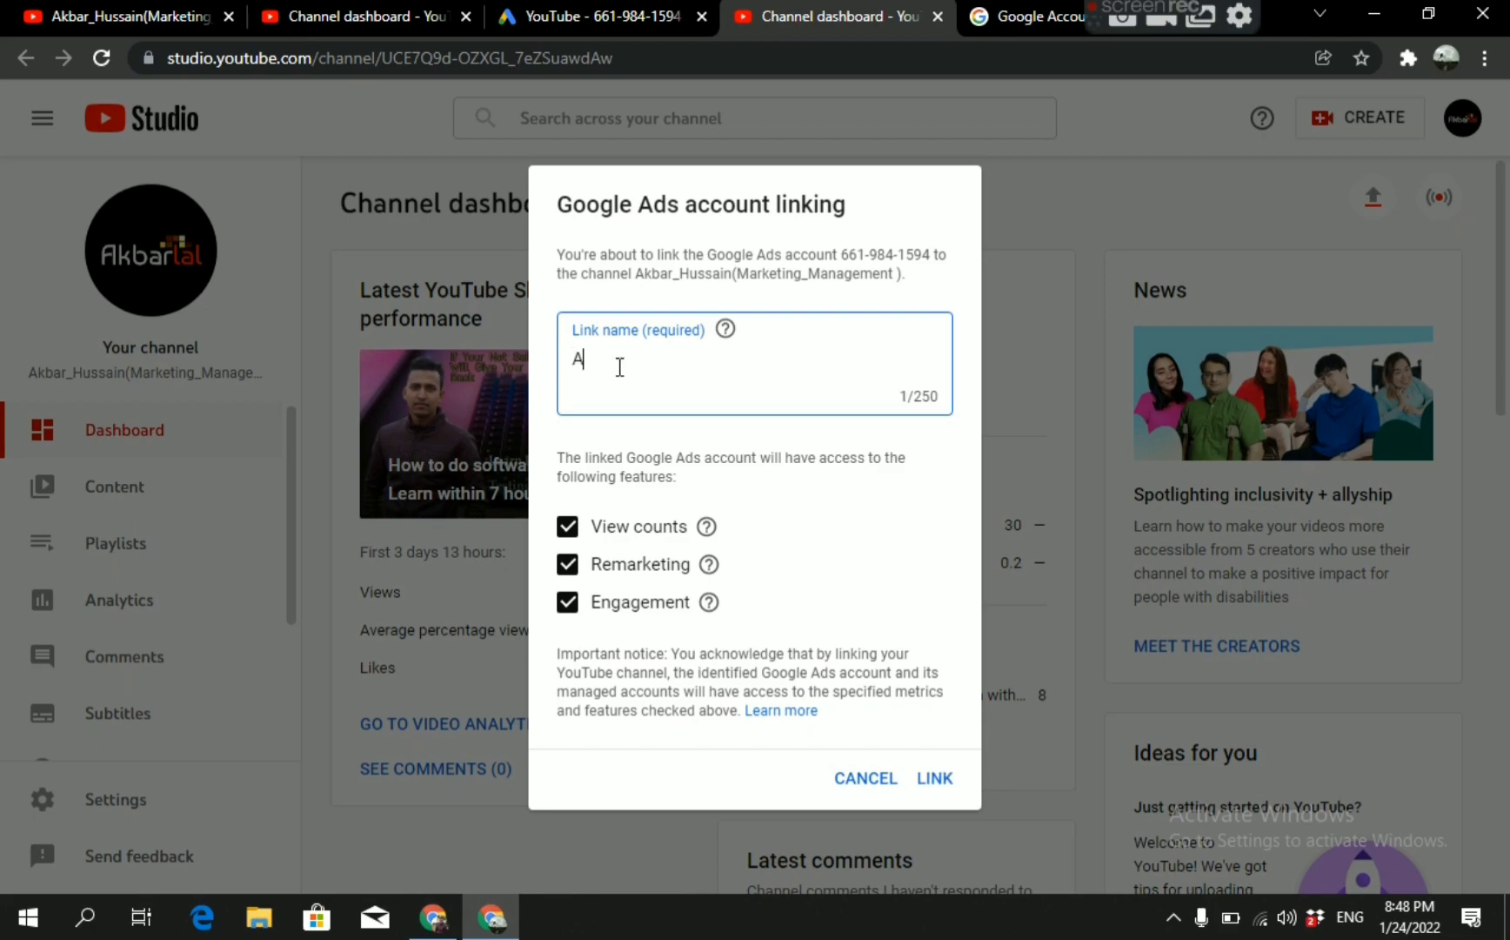
pyautogui.write('kbar ')
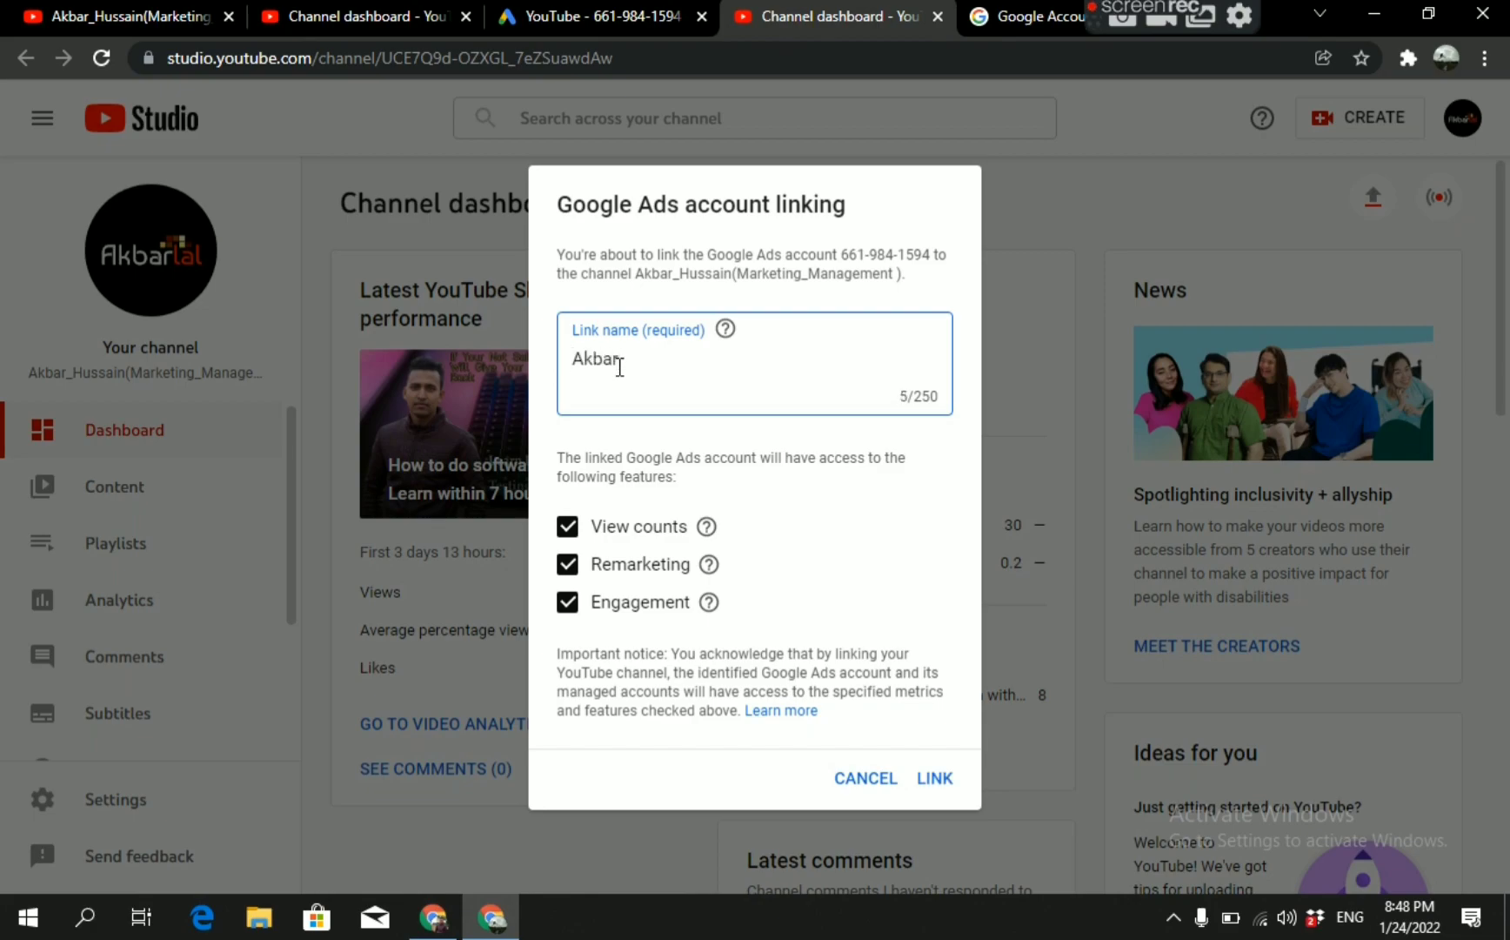
pyautogui.write('Hus')
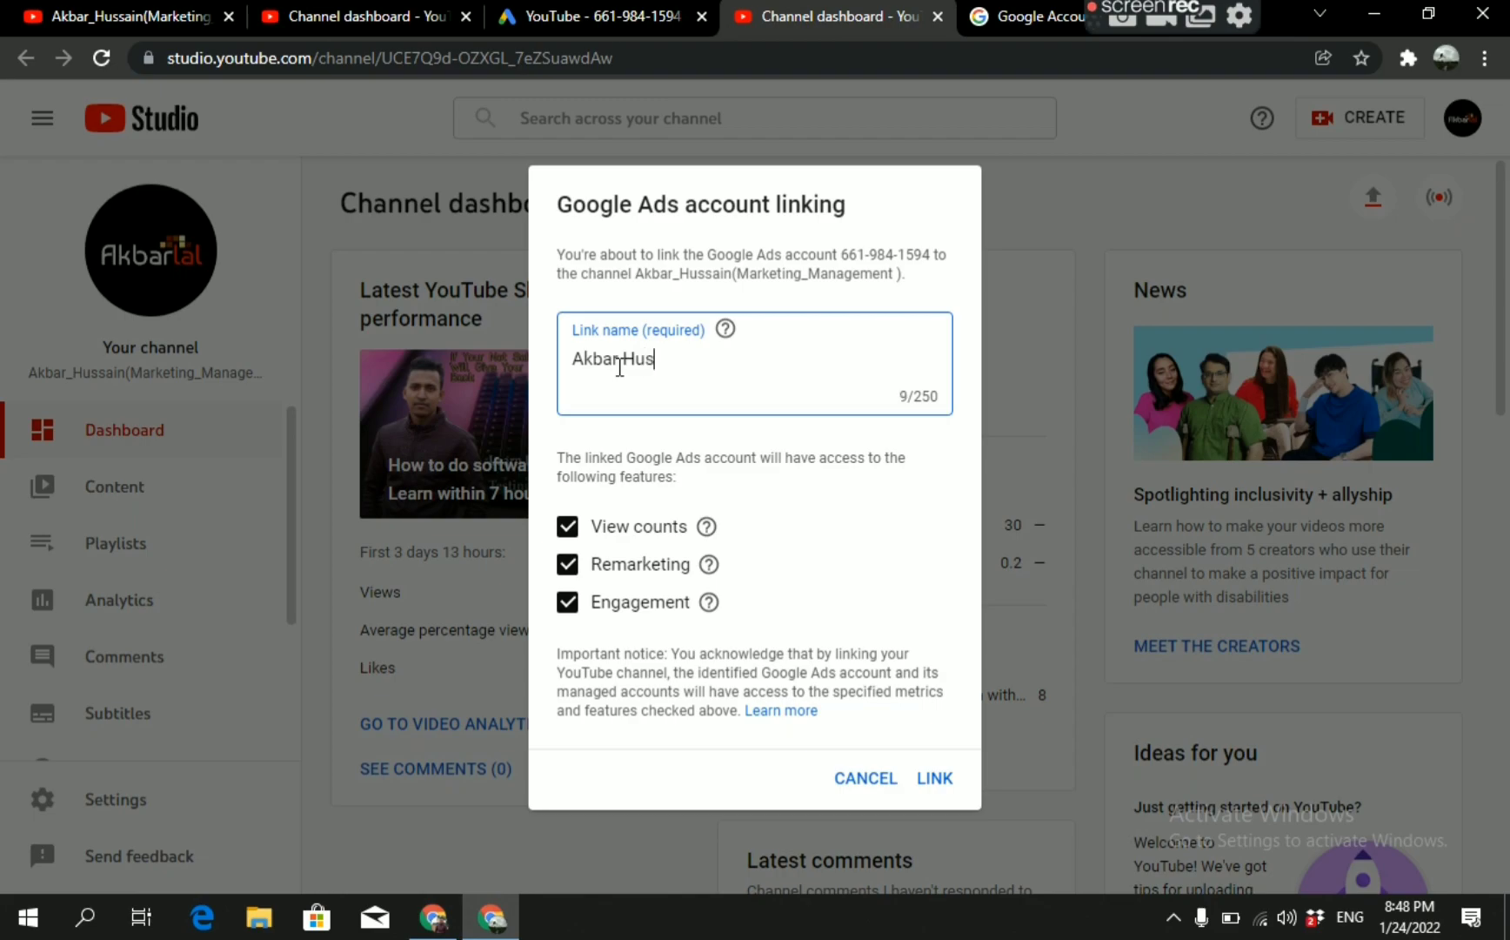
pyautogui.write('sain Google ')
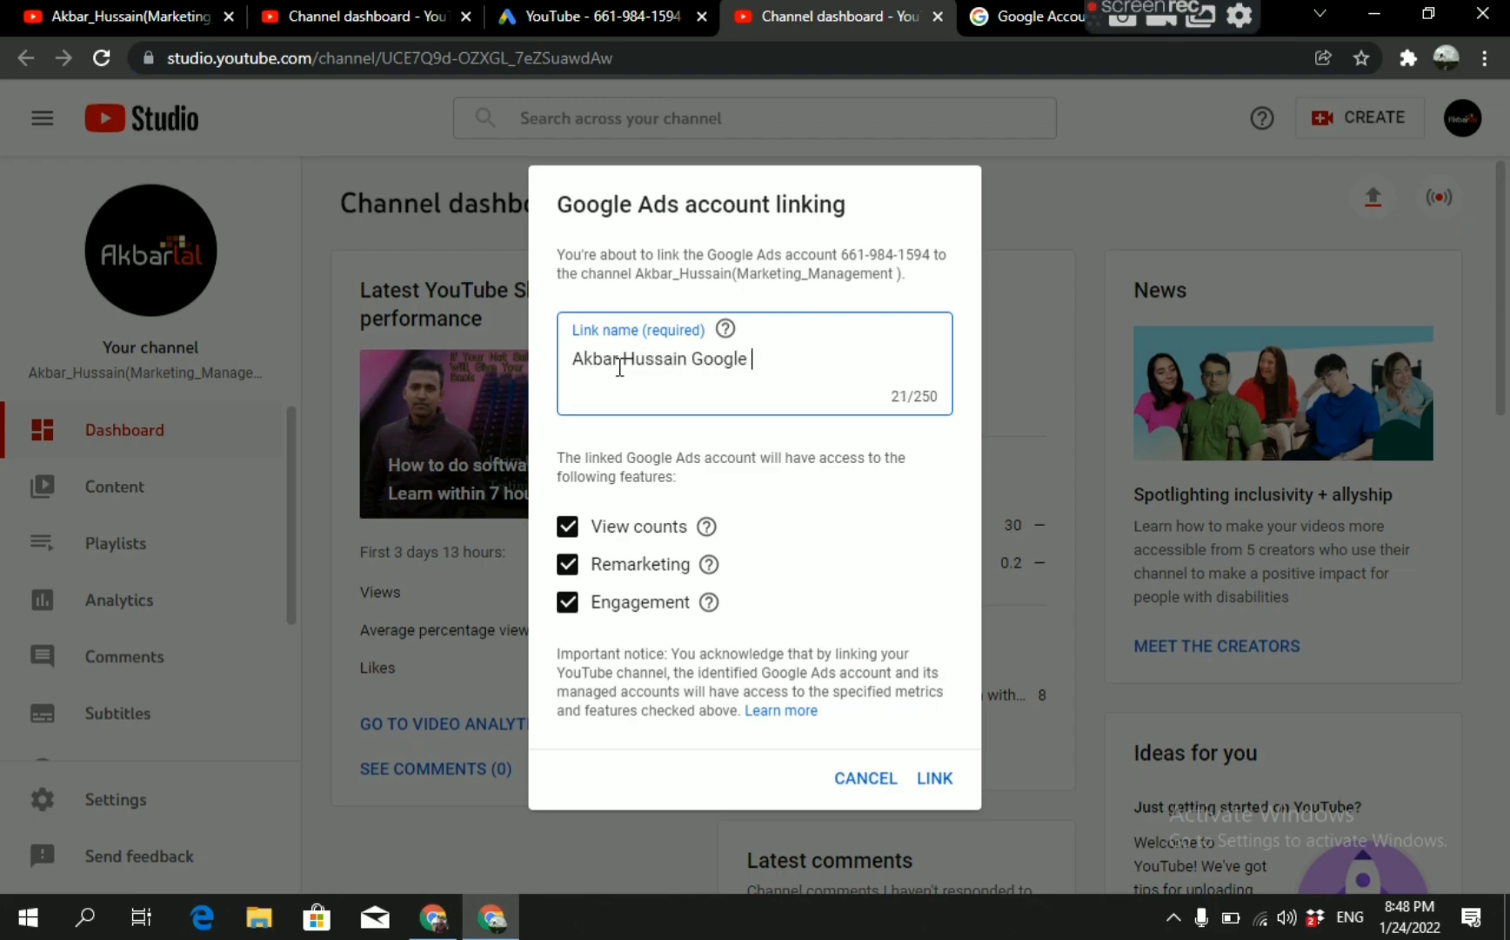
pyautogui.write('Ads')
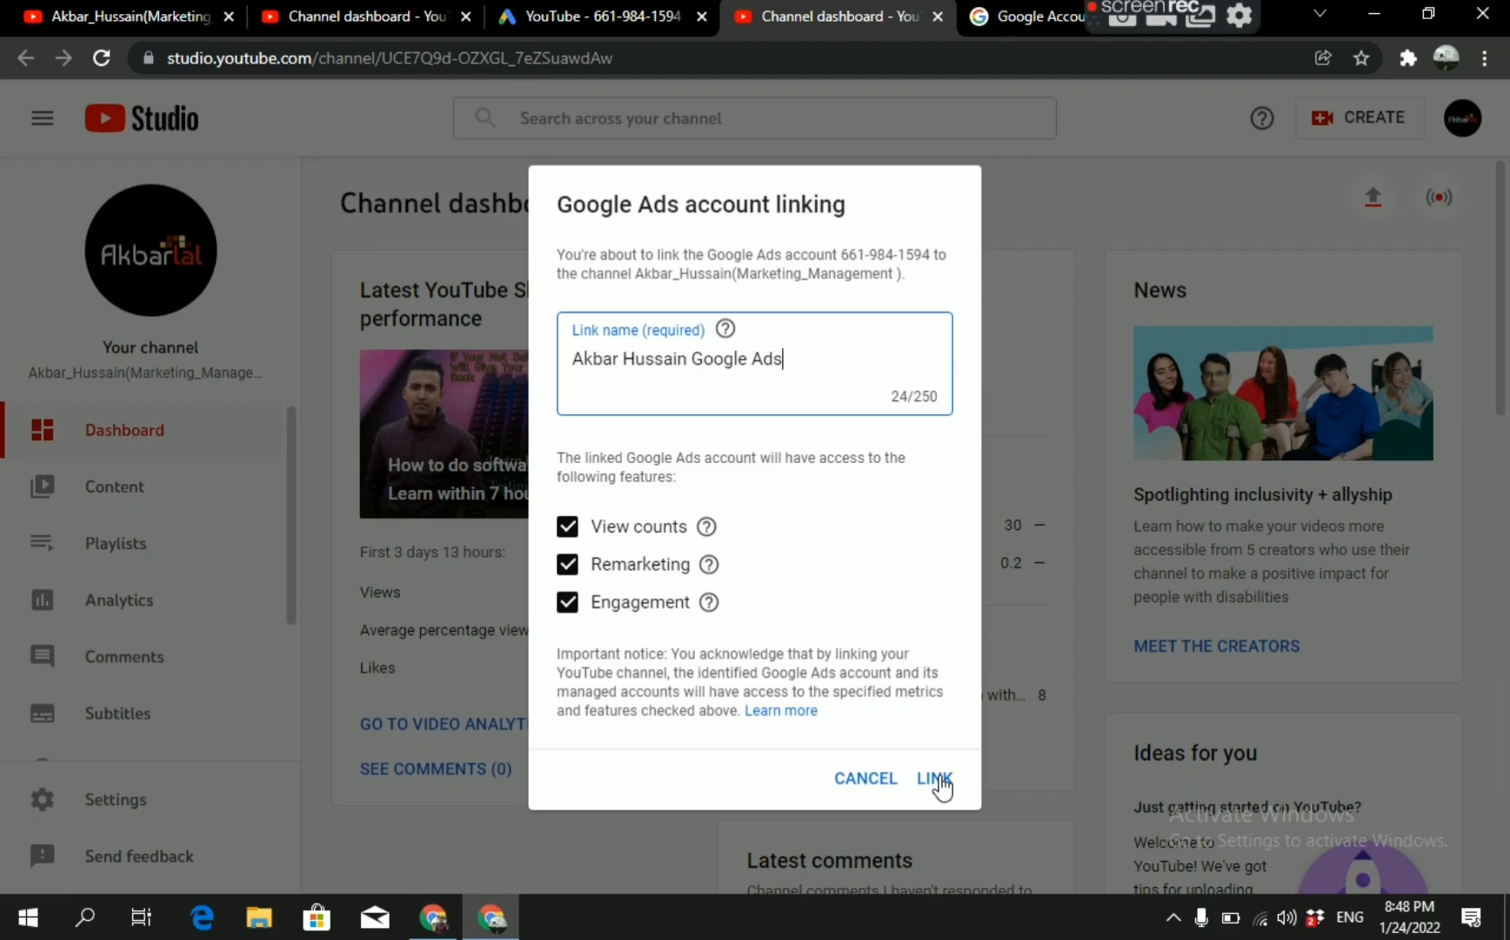
pyautogui.click(938, 780)
# Return to the Google Ads linked accounts page and copy the Google Ads customer ID from the account details.
pyautogui.click(604, 21)
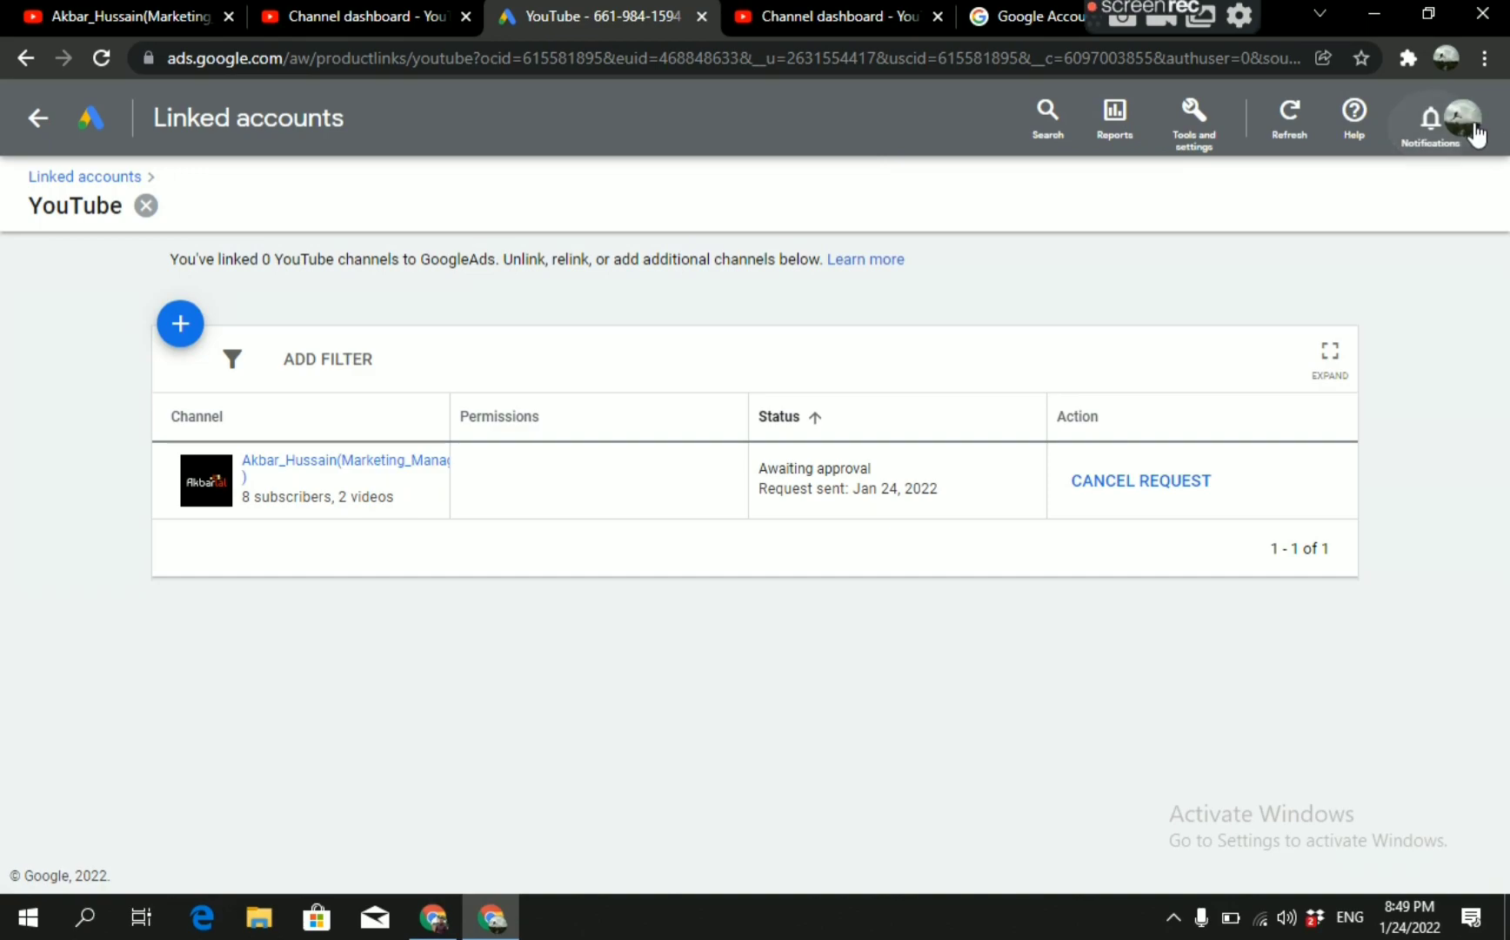
pyautogui.click(1470, 129)
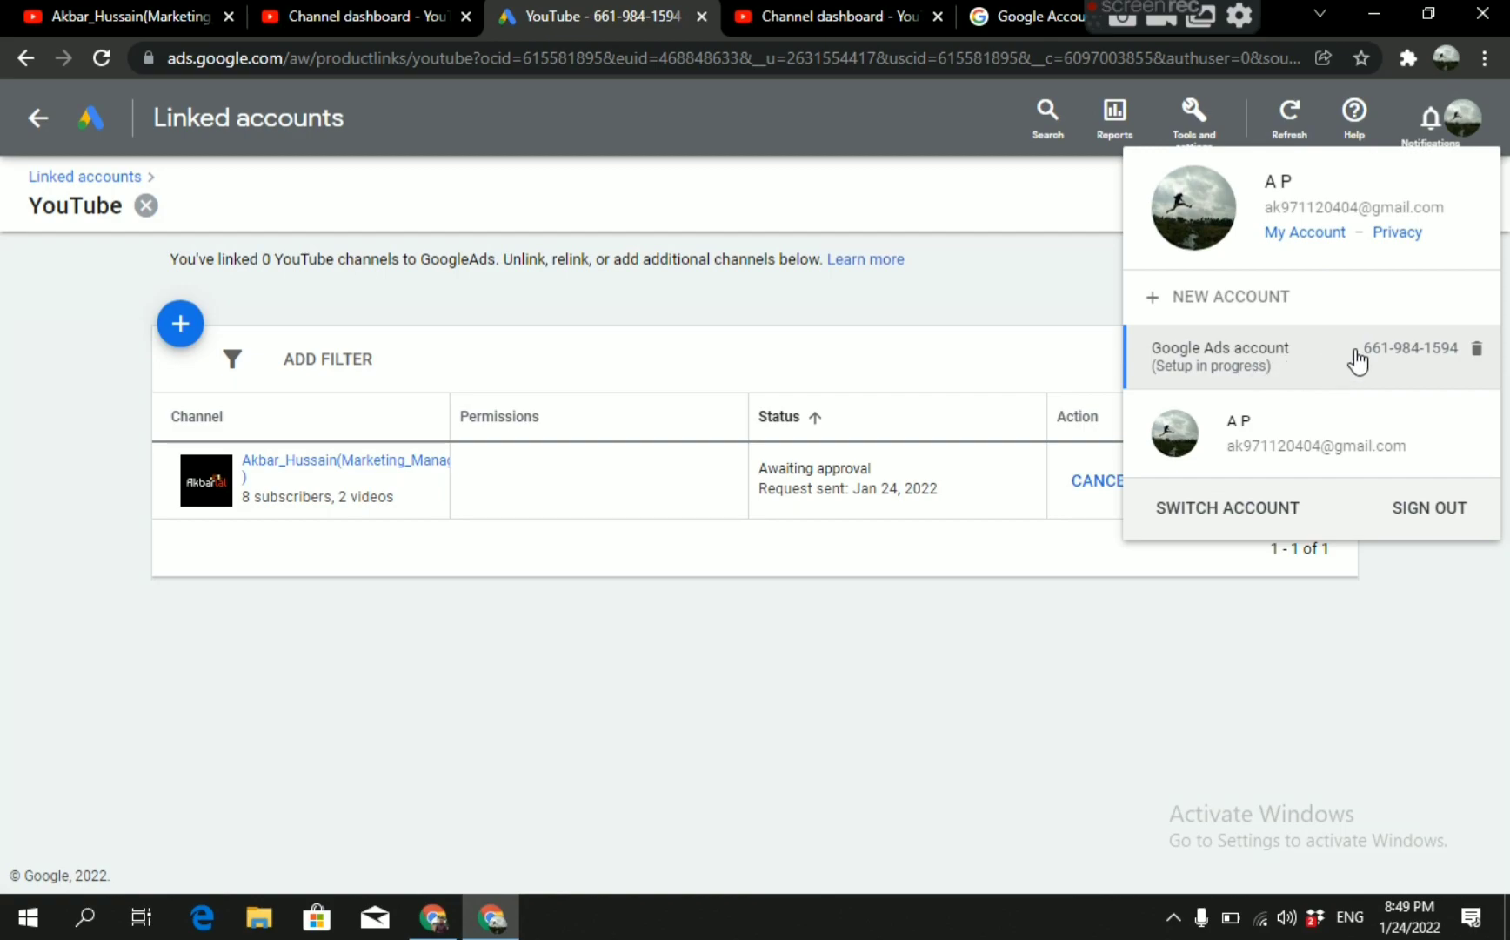
pyautogui.doubleClick(1385, 362)
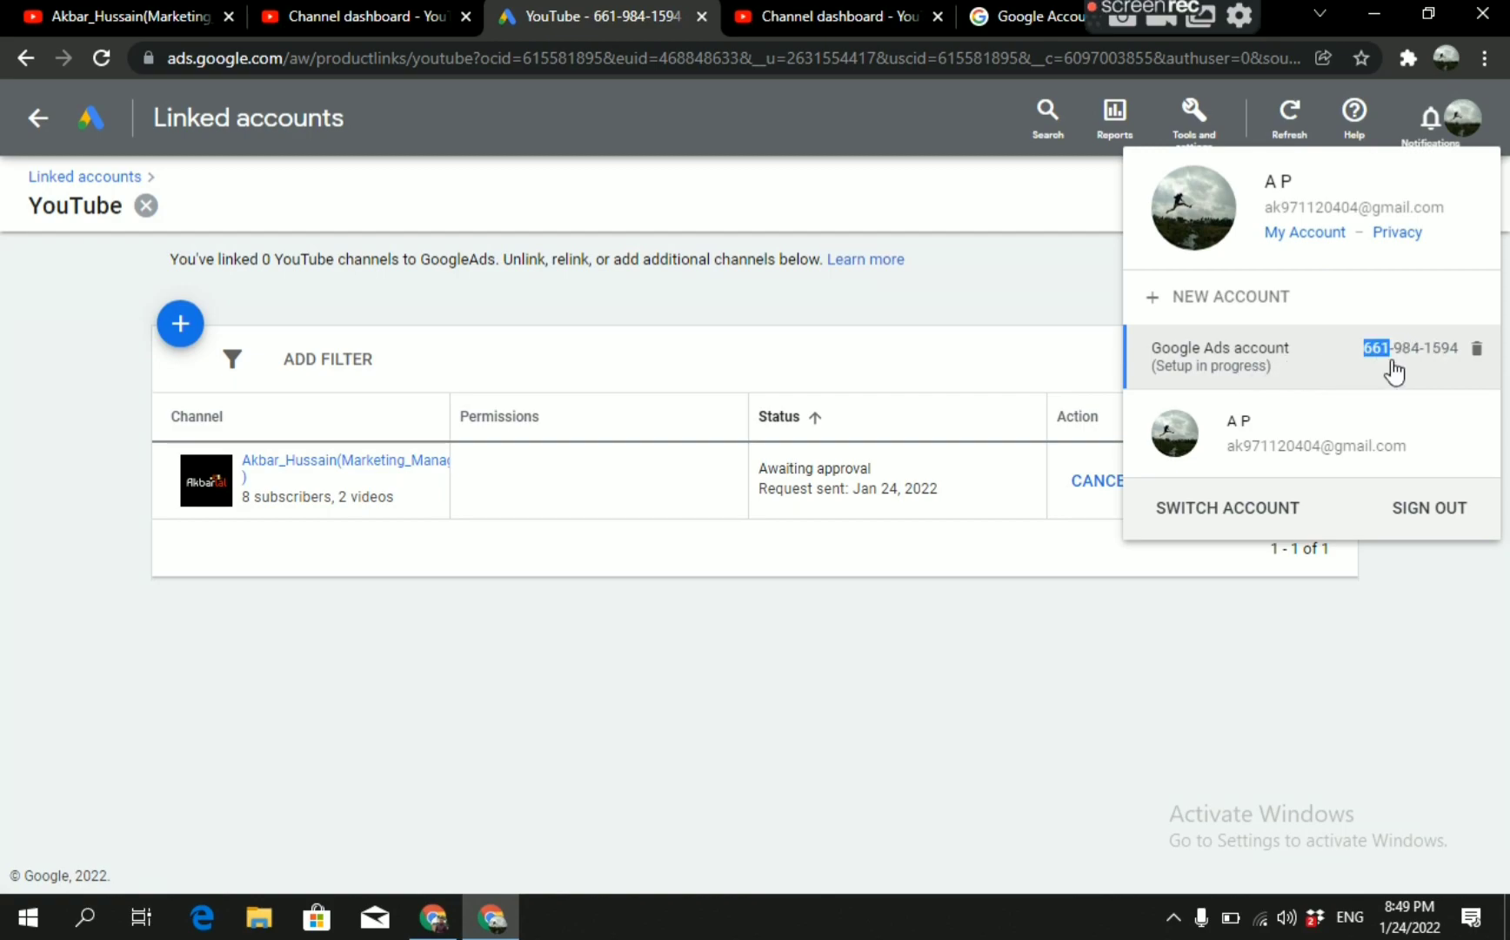
pyautogui.moveTo(1460, 355); pyautogui.dragTo(1371, 358)
pyautogui.hotkey('ctrl', 'c')
pyautogui.rightClick(1367, 350)
pyautogui.click(1274, 366)
# Open the account linking form in the YouTube Studio channel settings and paste the copied Google Ads customer ID.
pyautogui.click(383, 18)
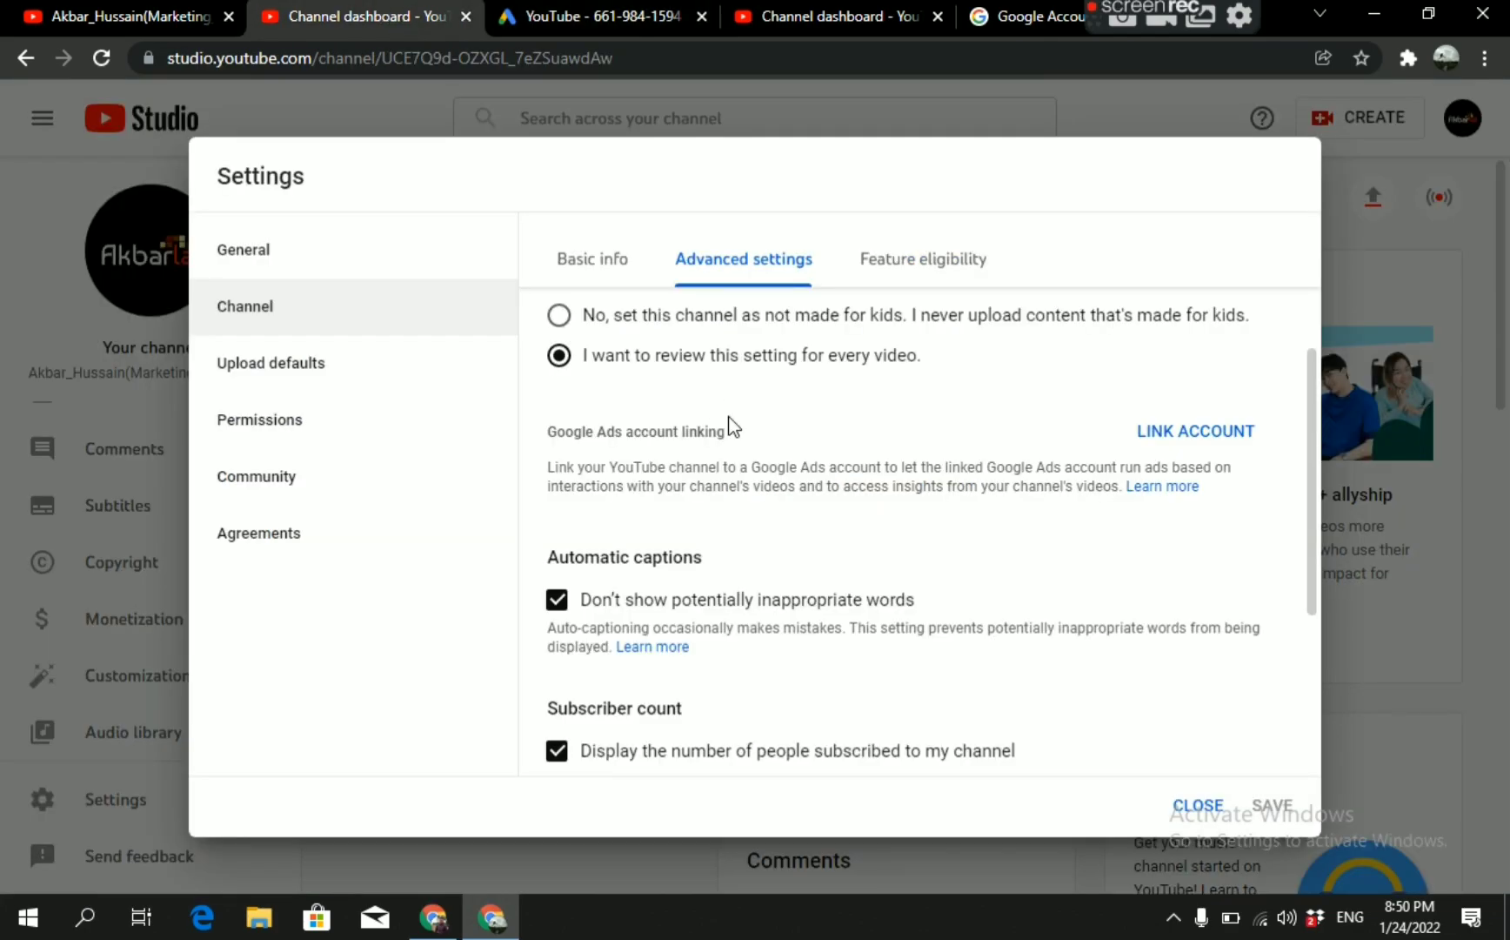
pyautogui.click(1183, 433)
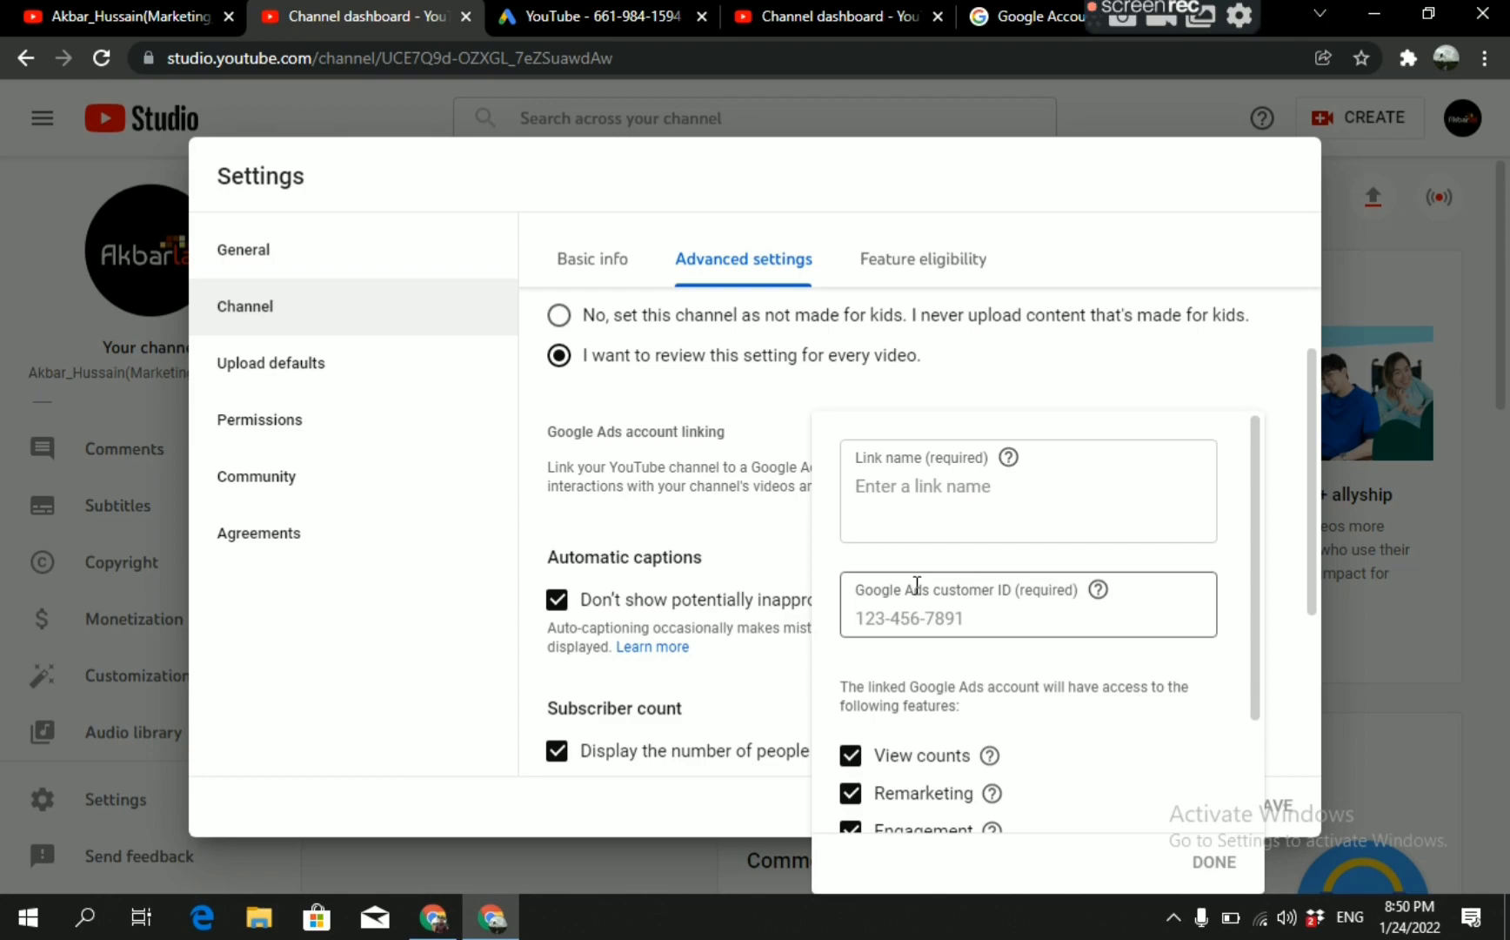
pyautogui.click(901, 619)
pyautogui.rightClick(901, 619)
pyautogui.click(960, 394)
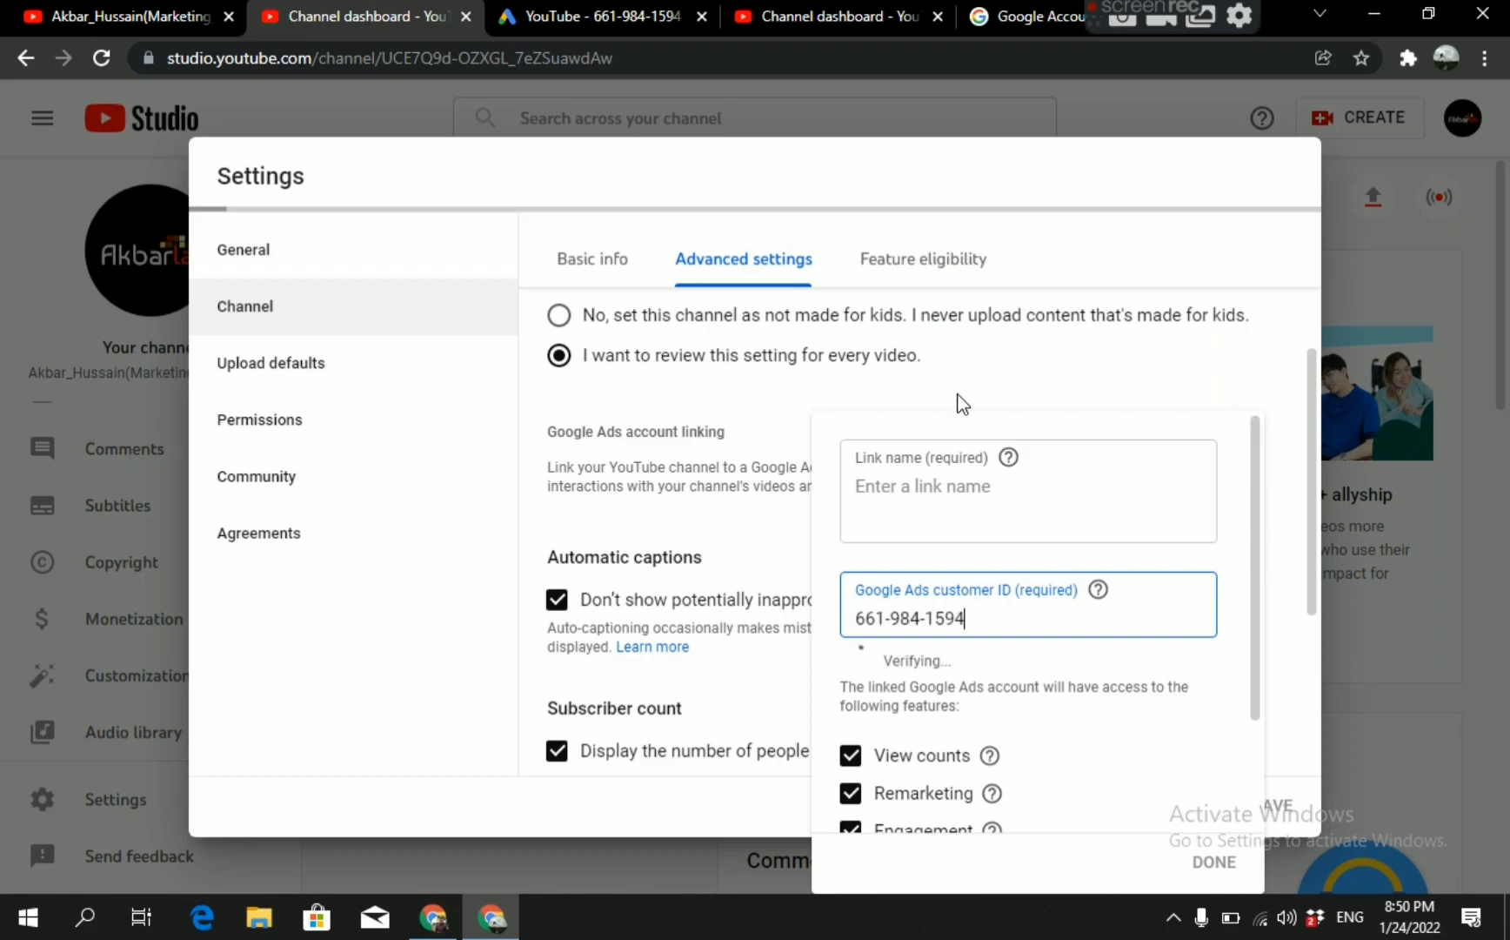
# Fill in the linking form's link name with the channel owner's name followed by "Google Ads".
pyautogui.click(887, 497)
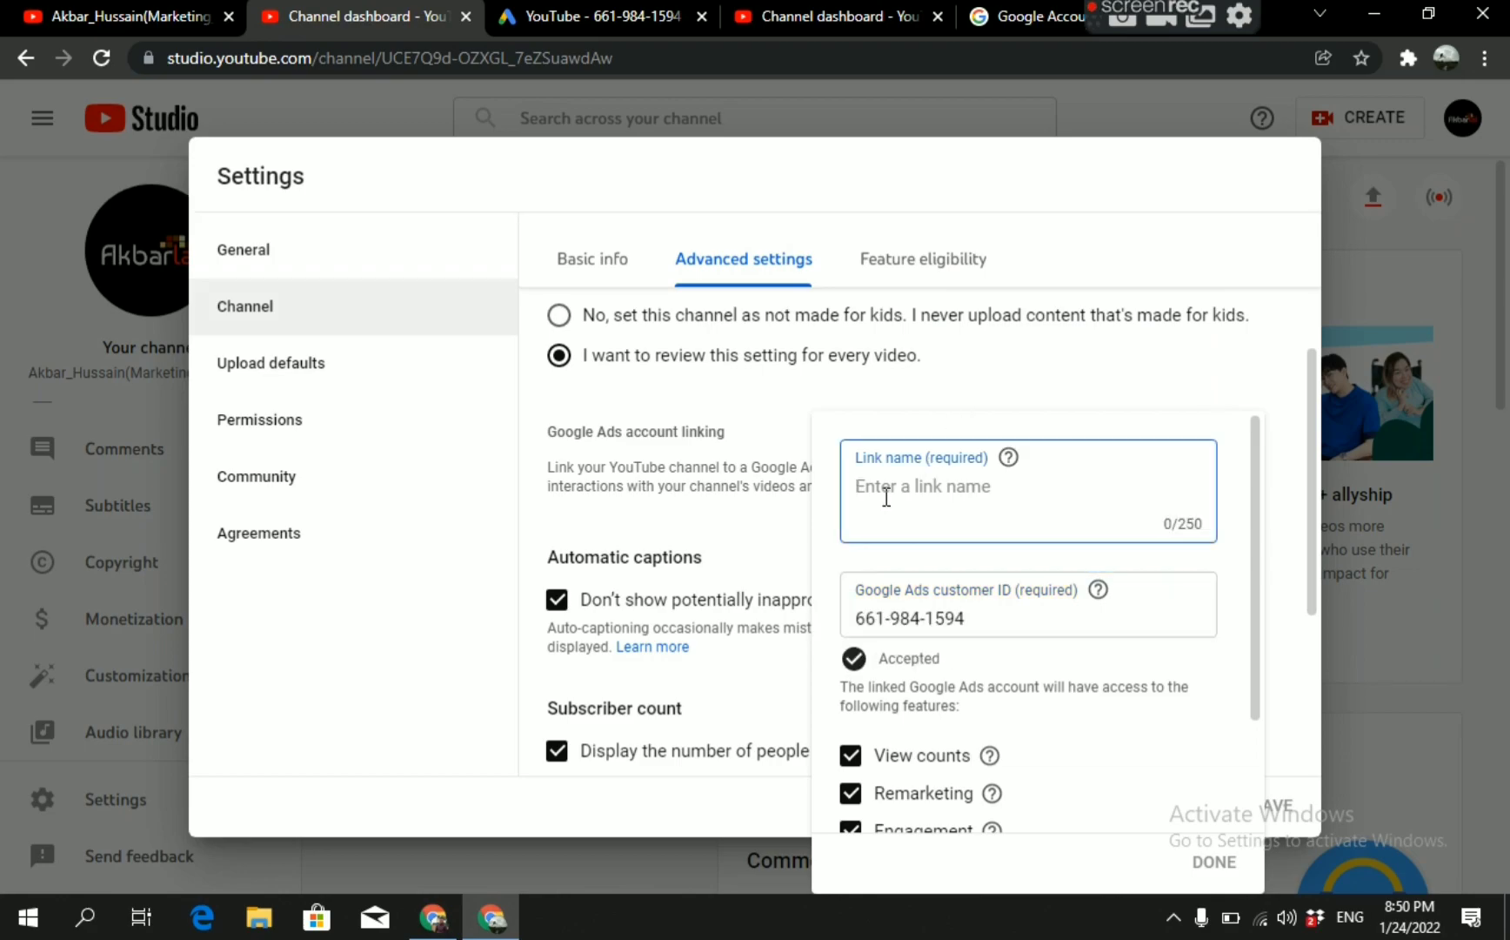
pyautogui.write('A')
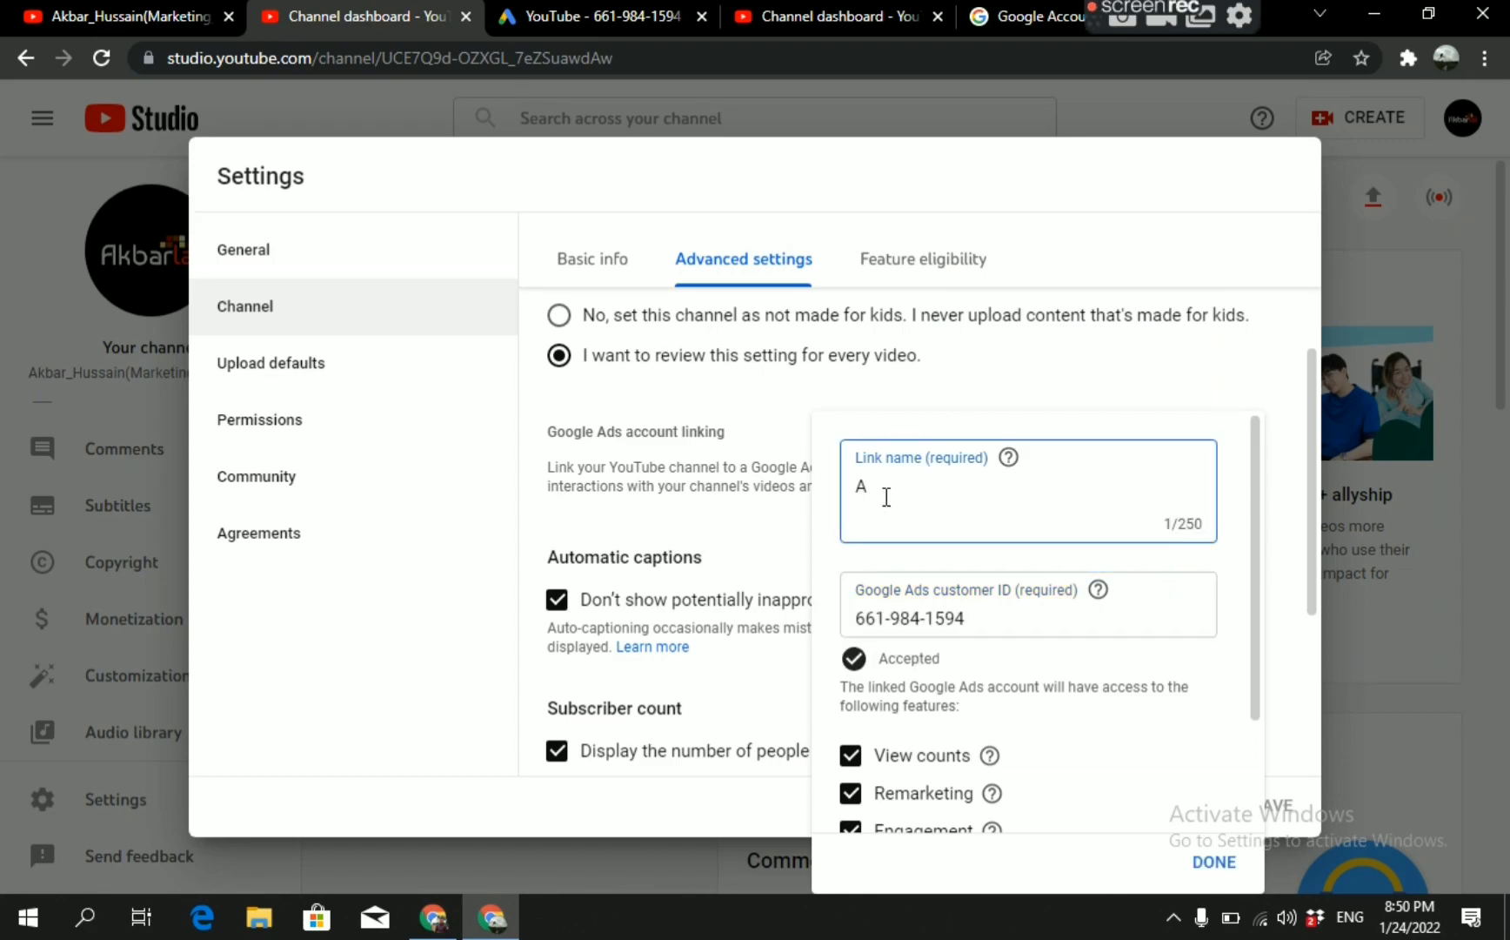
pyautogui.write('kbar Hussain Google')
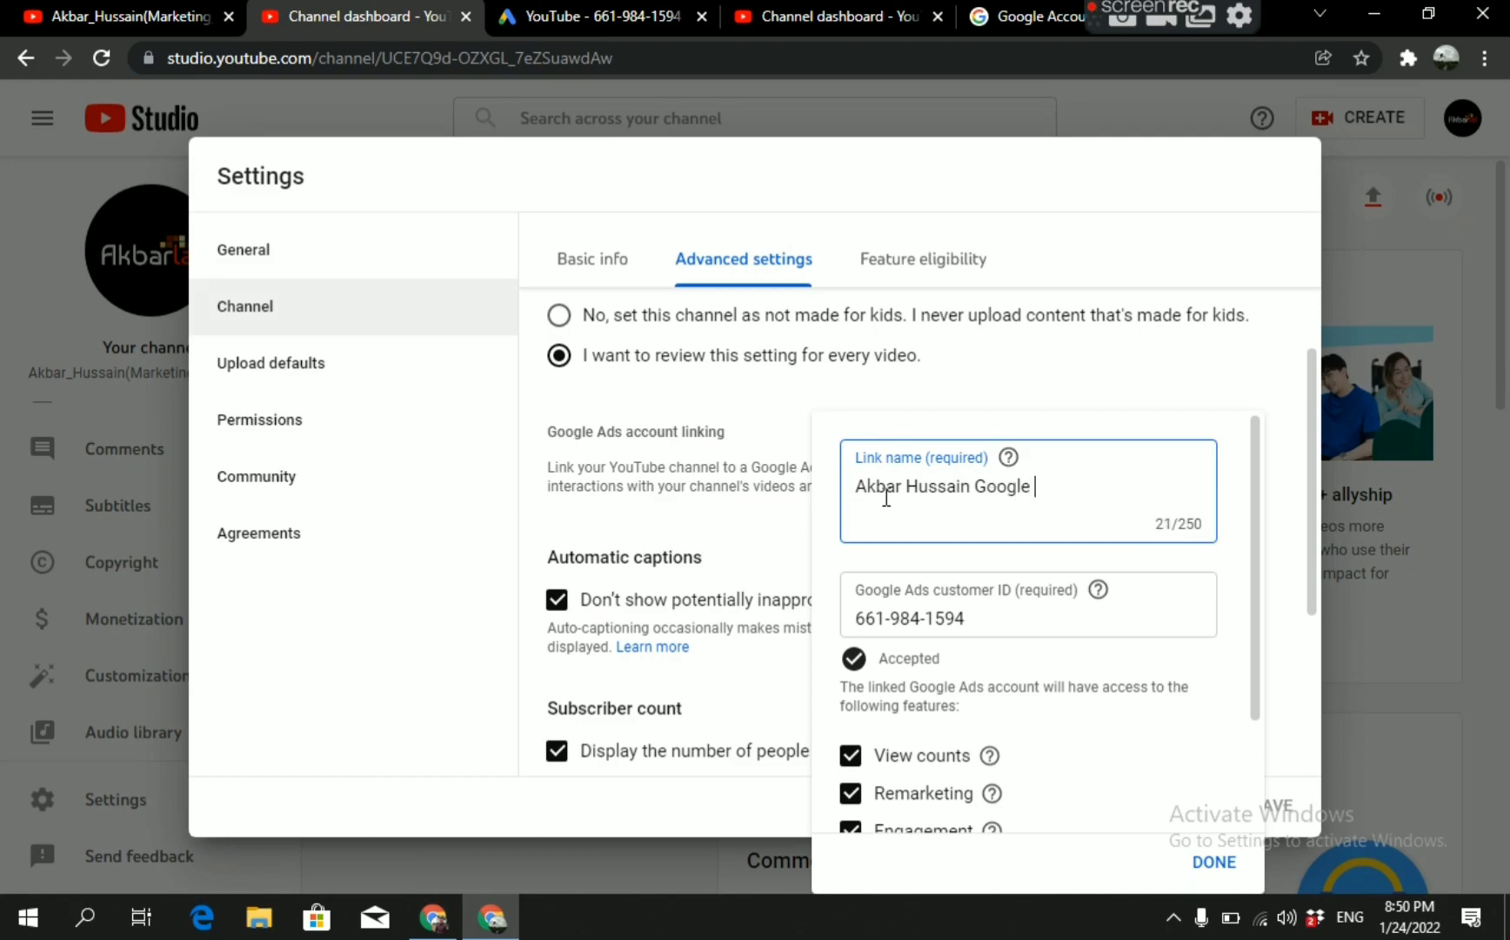
pyautogui.write(' Ads')
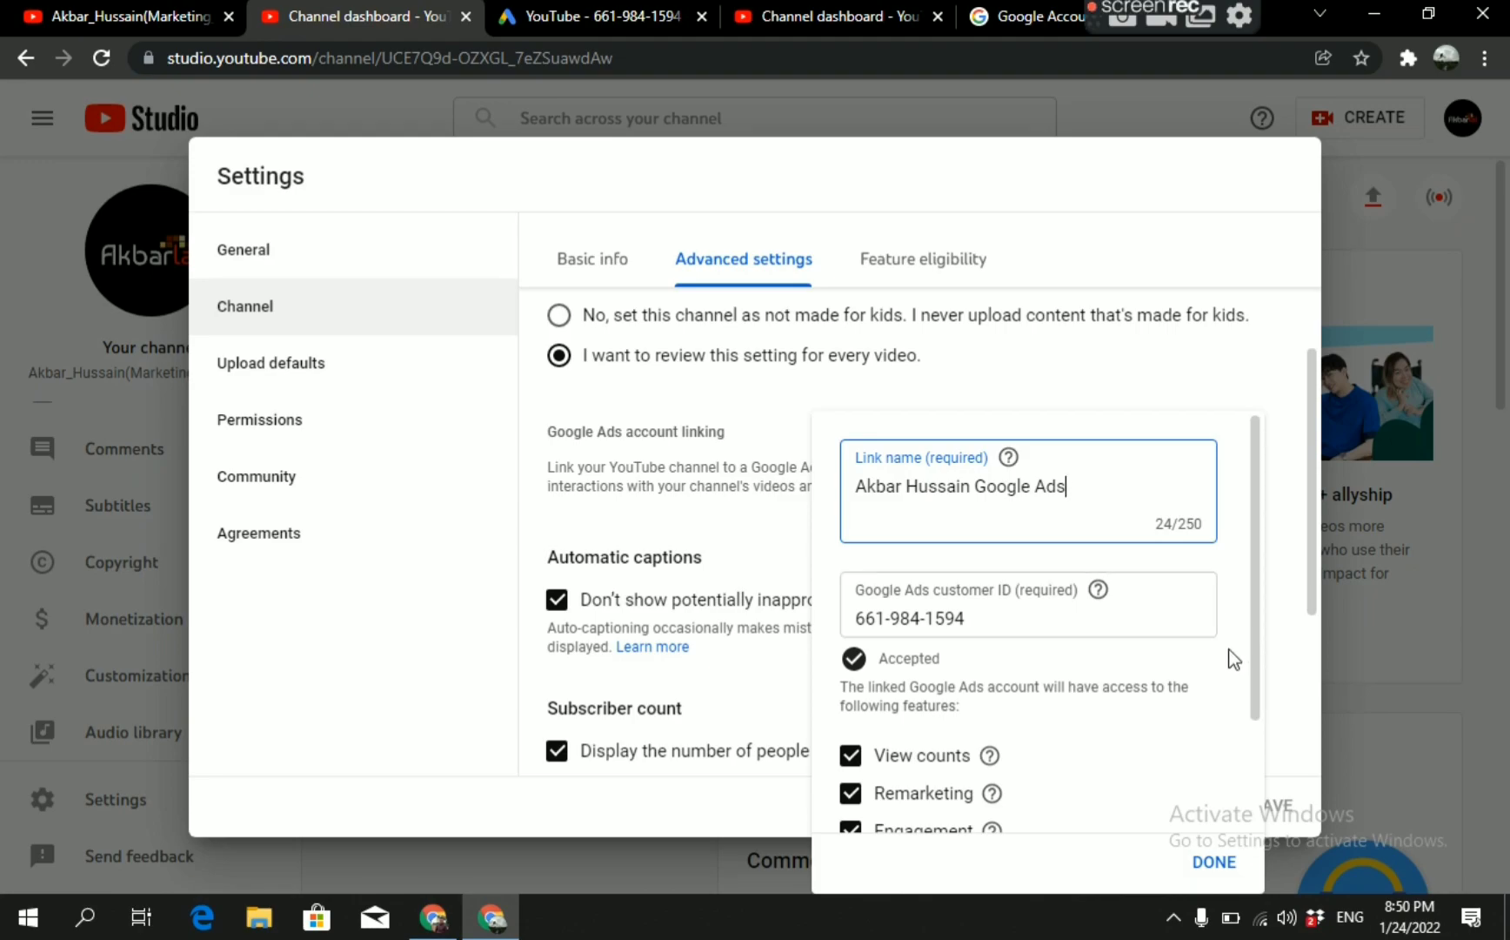
# Complete the linking form with view counts, remarketing and engagement access, and save the channel settings.
pyautogui.click(1165, 659)
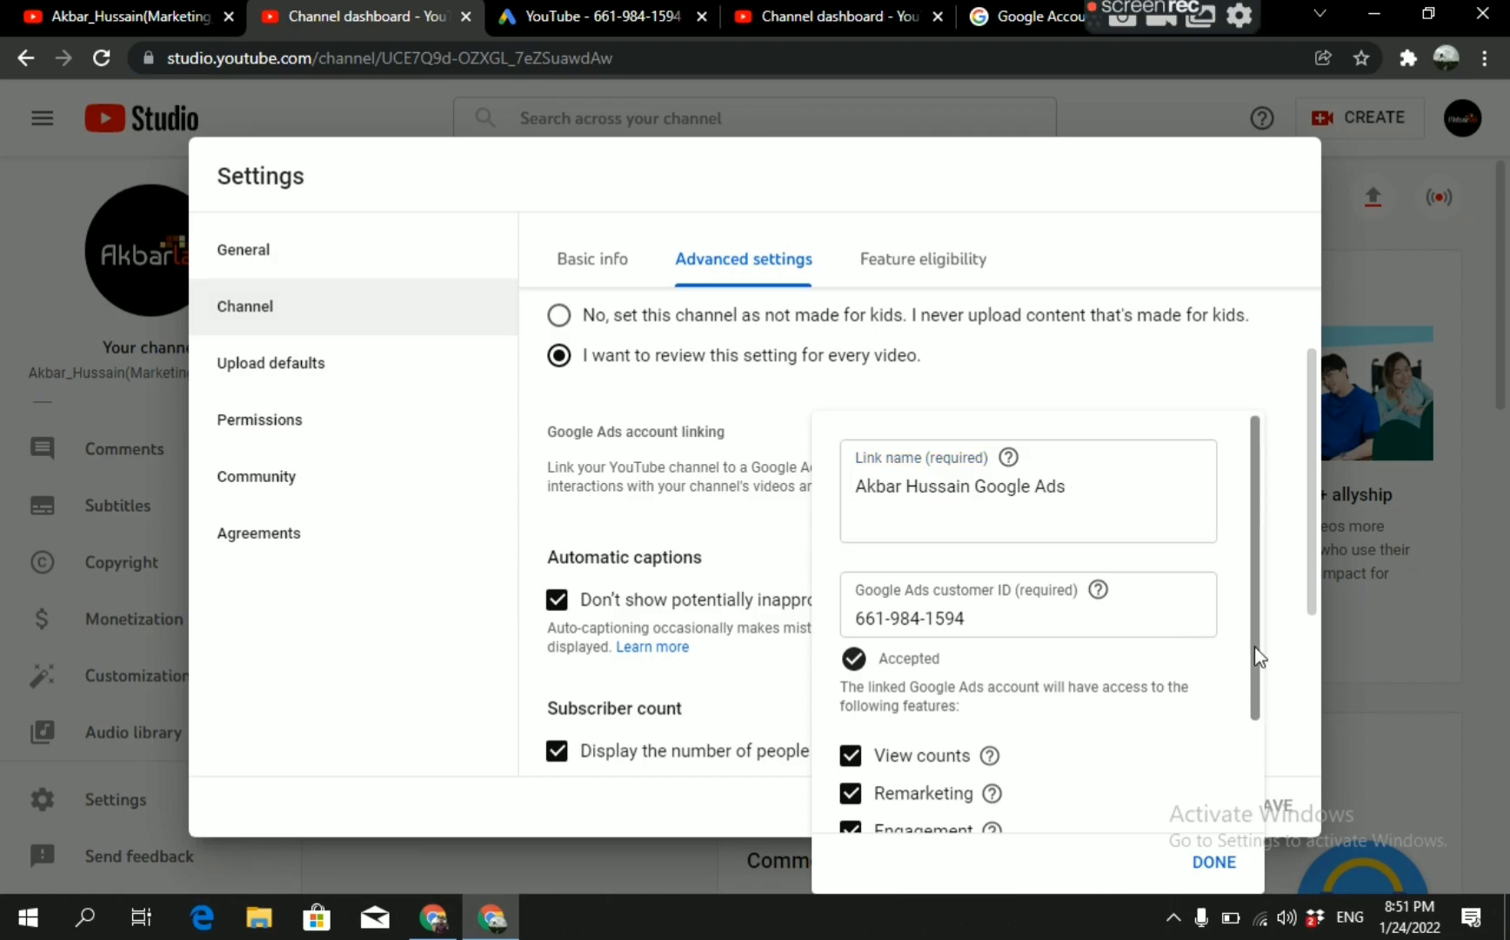
pyautogui.moveTo(1255, 647); pyautogui.dragTo(1285, 775)
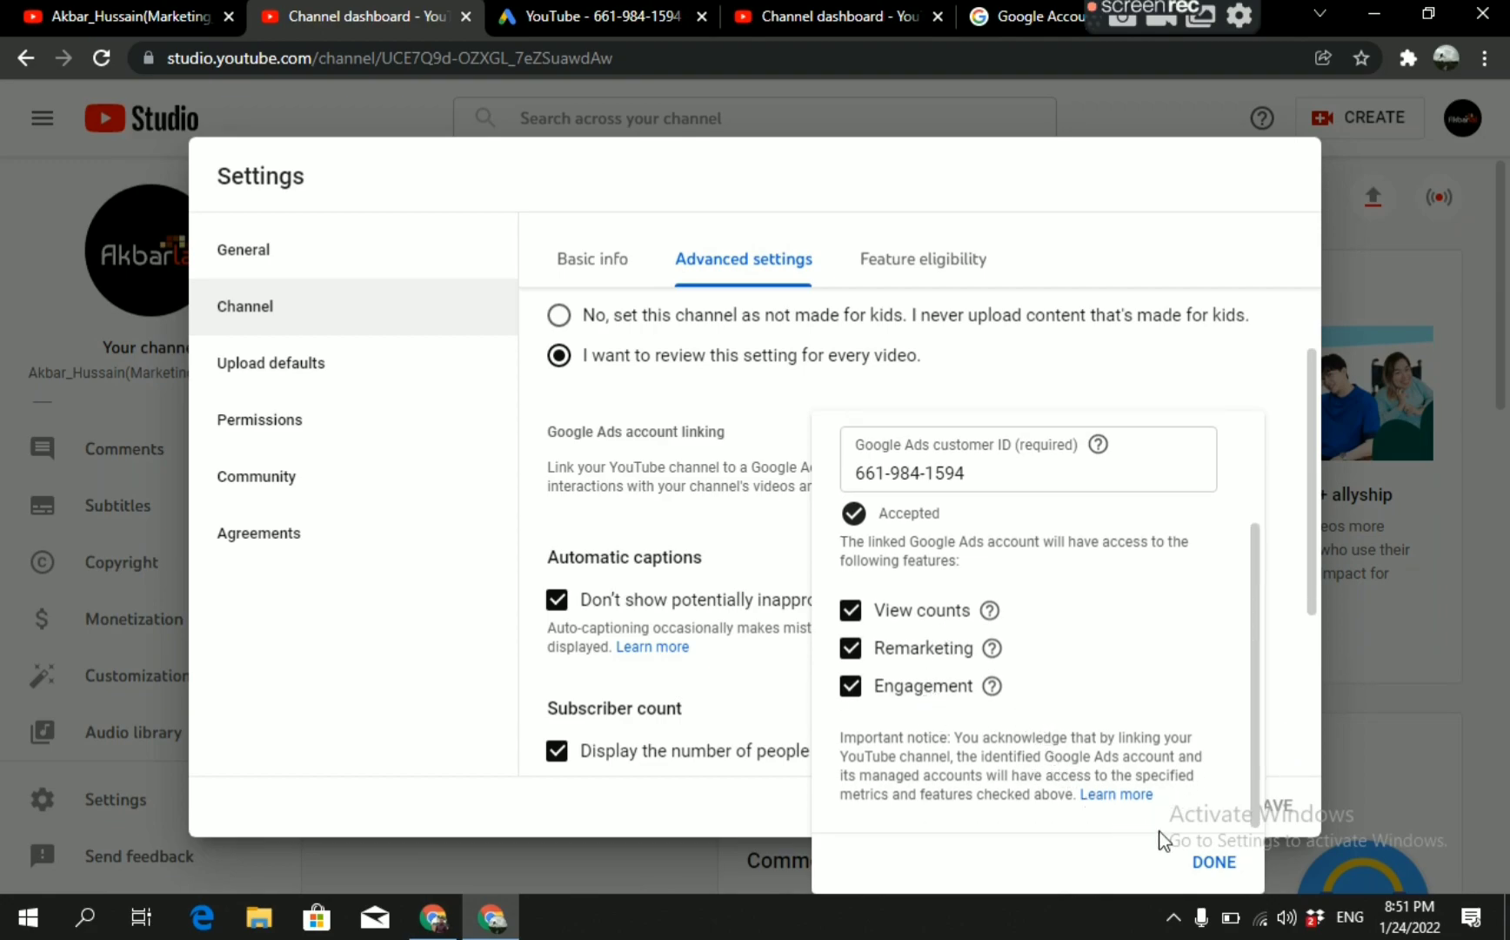
pyautogui.click(1213, 860)
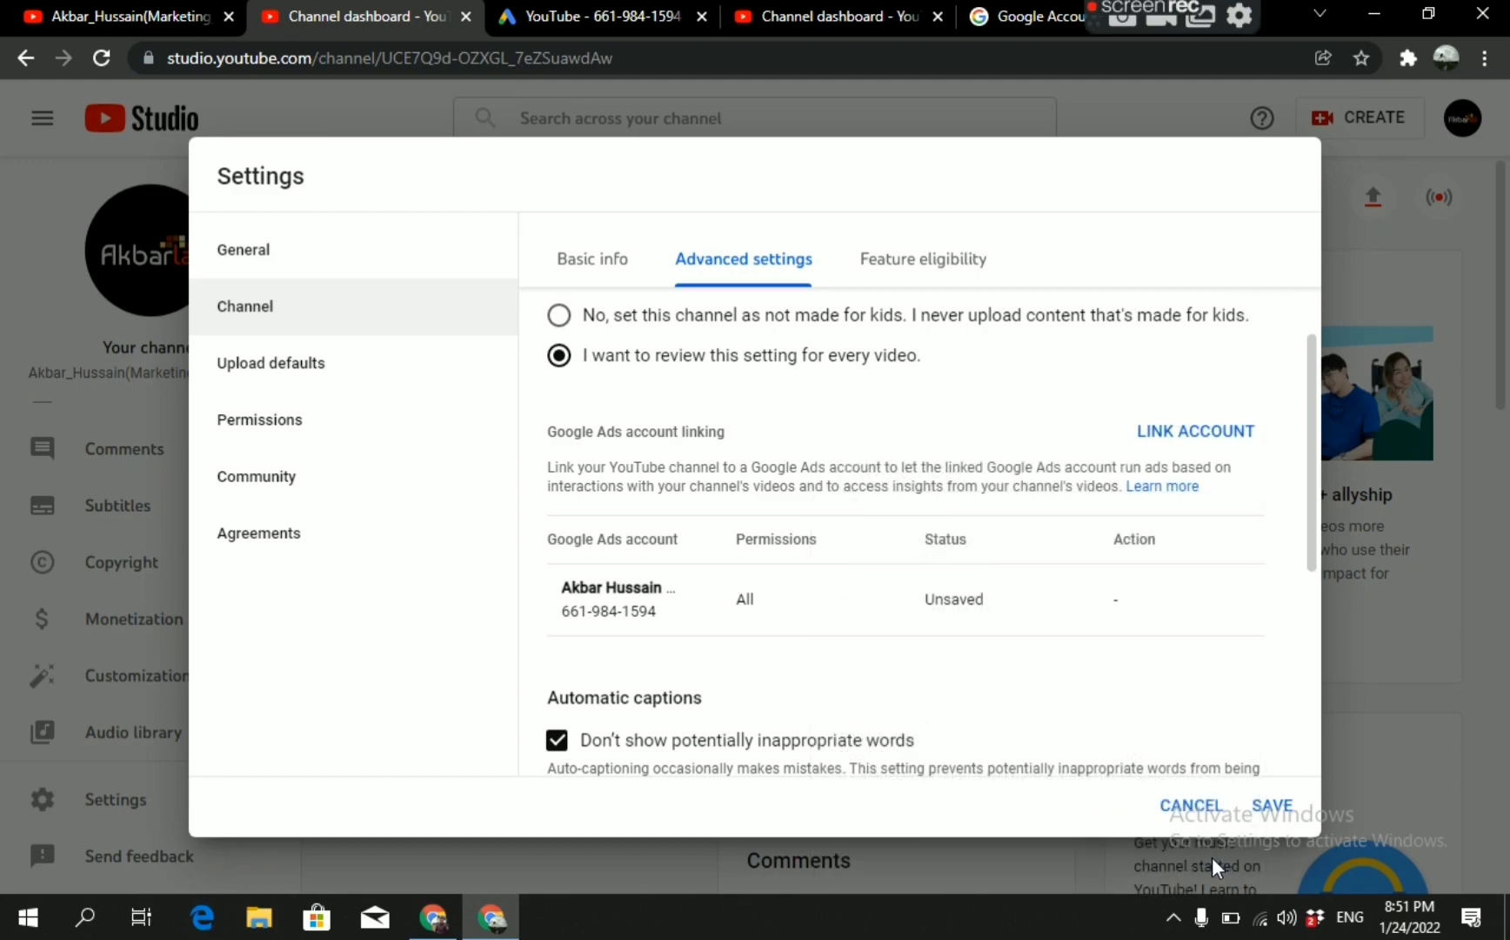
pyautogui.click(1272, 809)
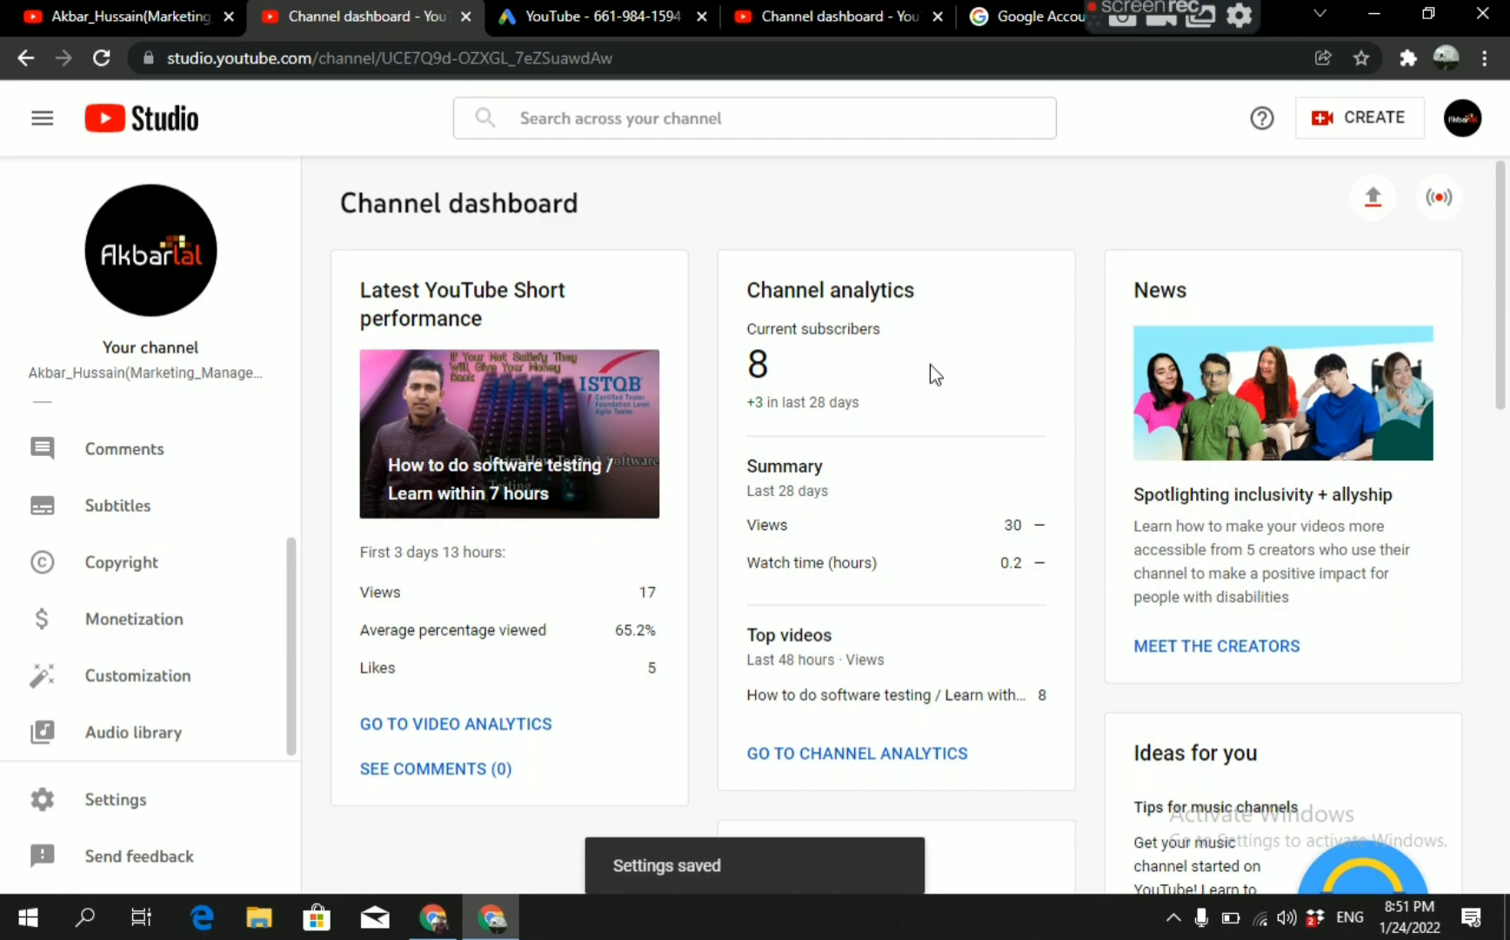
# Switch back to the Google Ads linked accounts page and reload it to check the YouTube channel's link status.
pyautogui.click(831, 15)
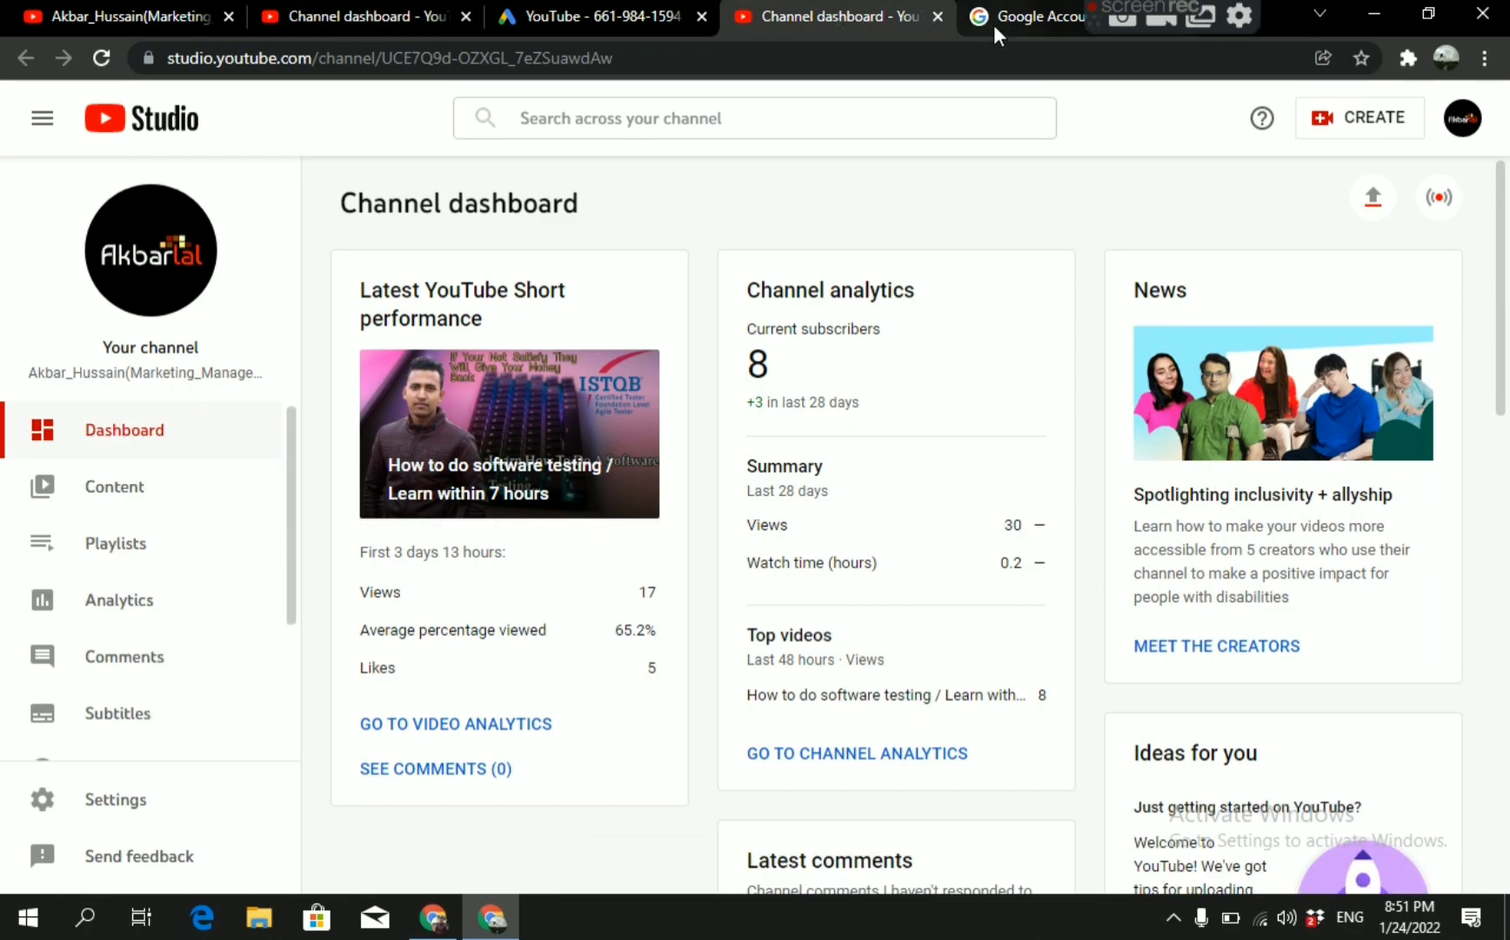
pyautogui.click(606, 16)
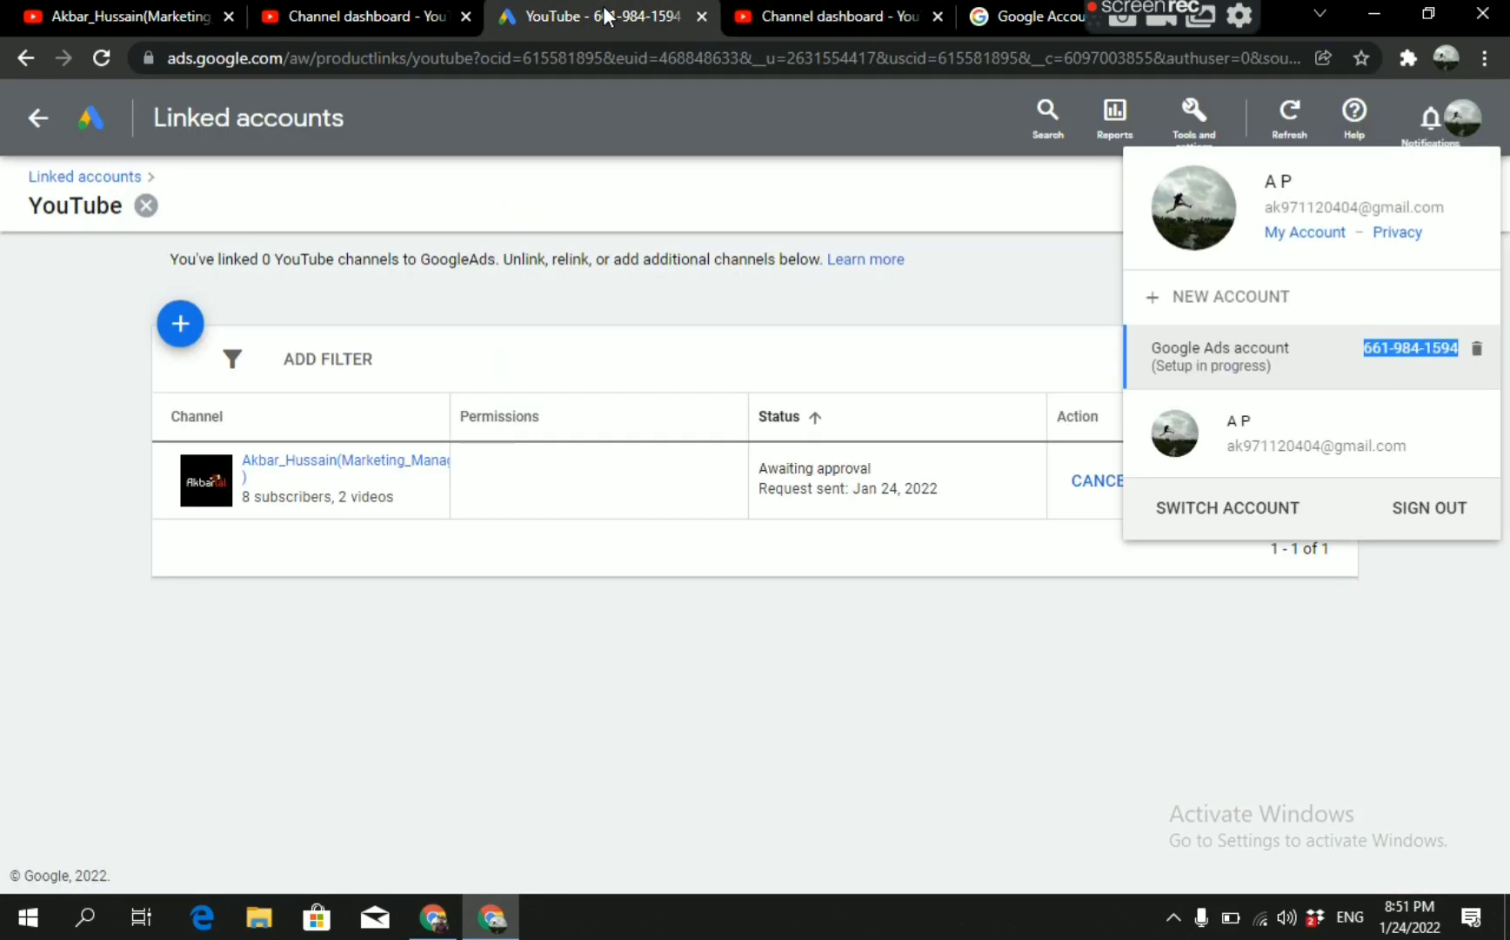
pyautogui.click(817, 322)
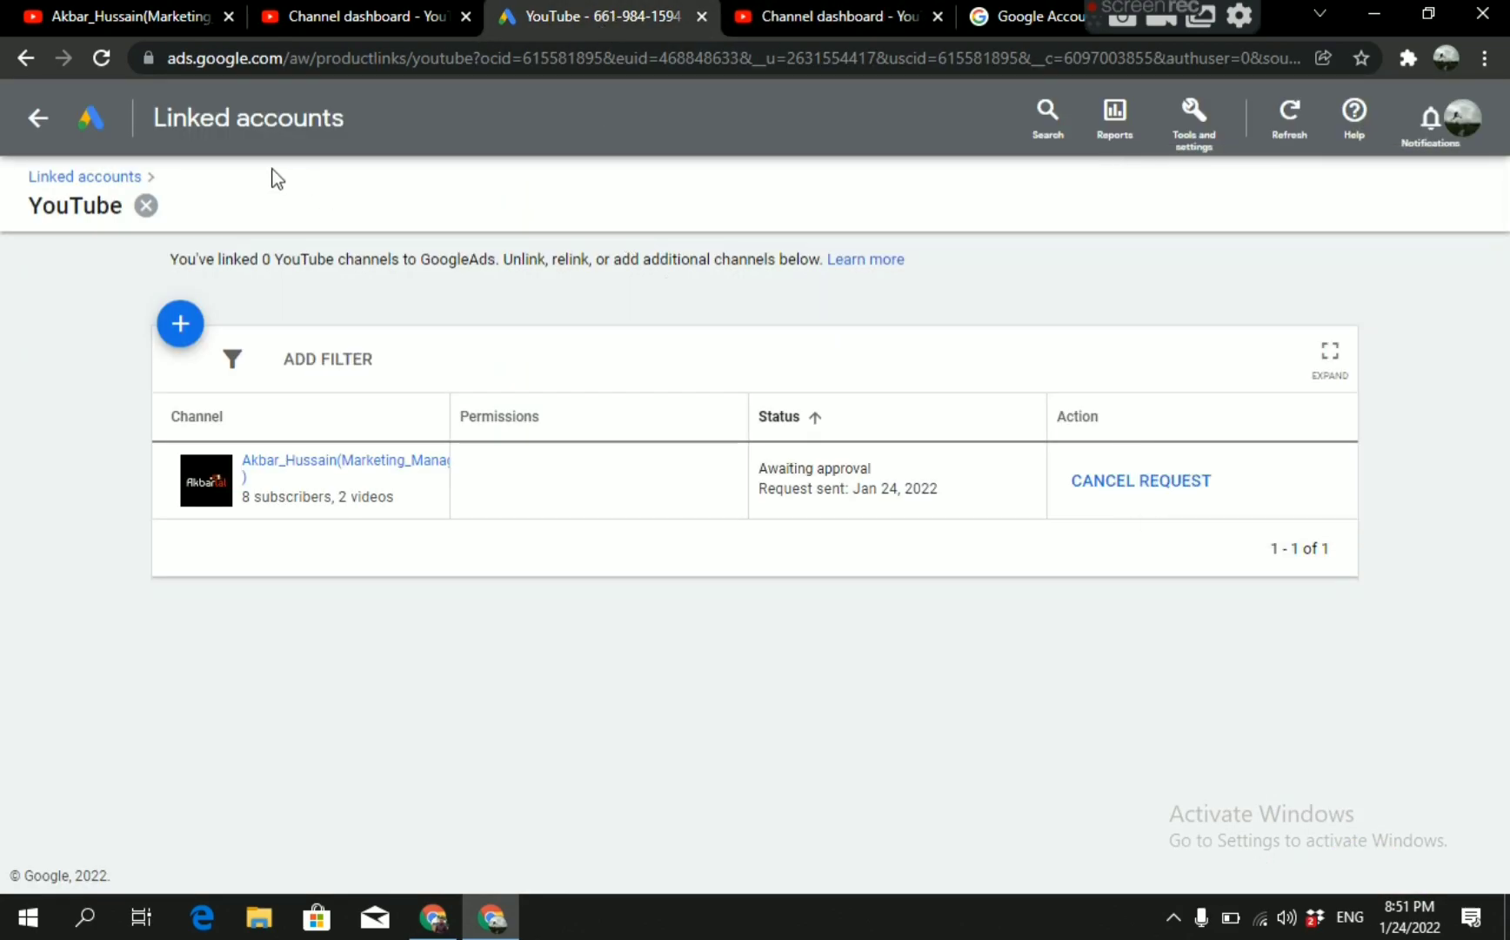
pyautogui.click(99, 63)
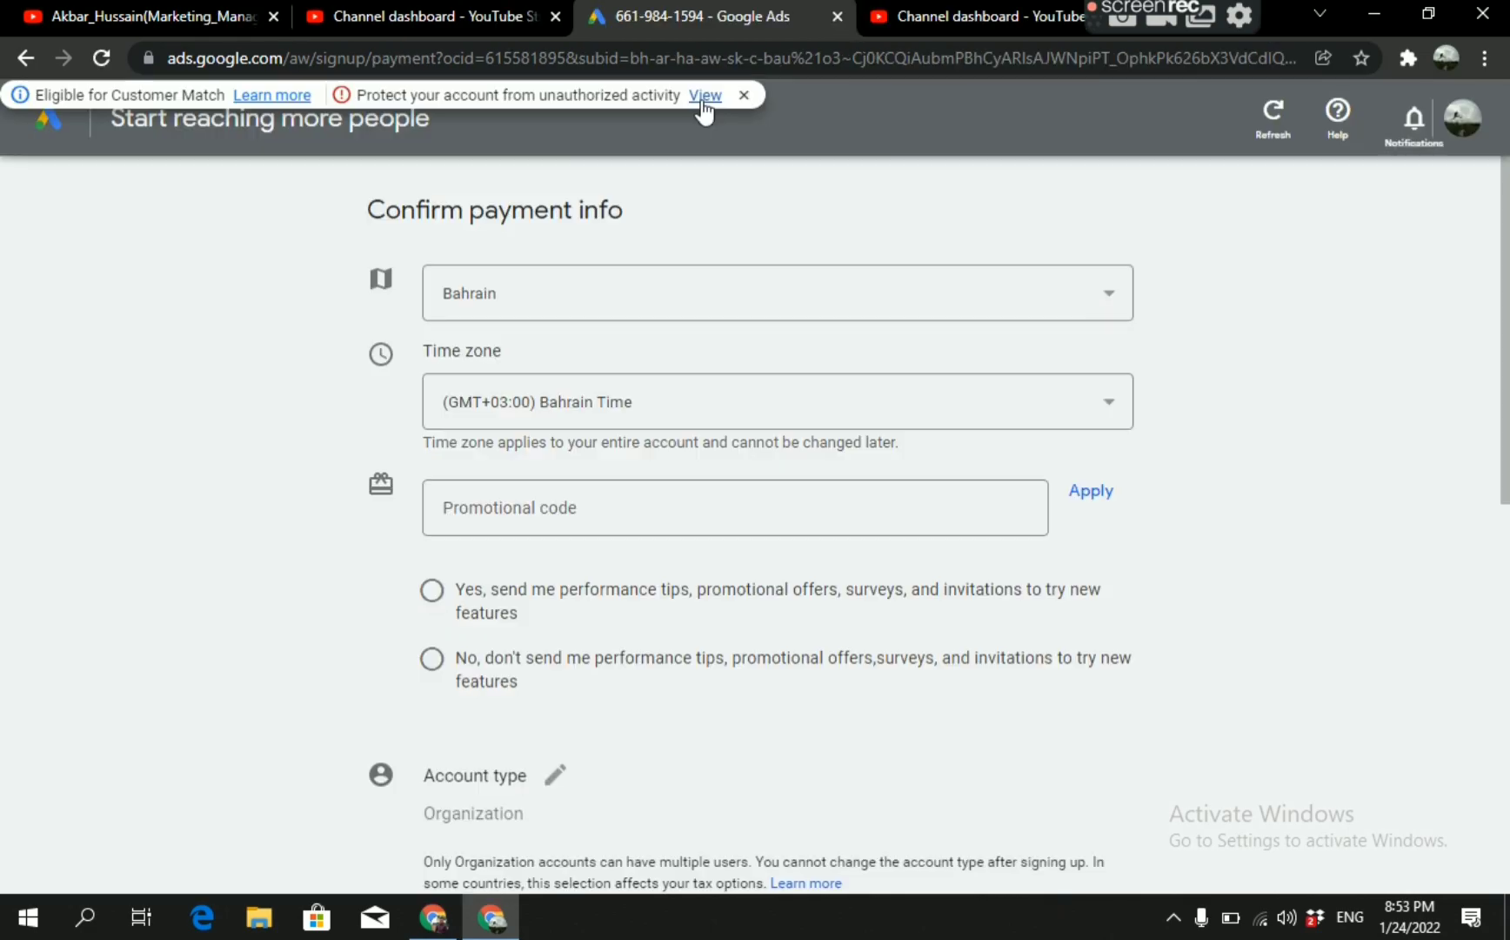
# Return to the linked accounts setup in Google Ads and open the YouTube entry to check the channel's link status.
pyautogui.click(701, 97)
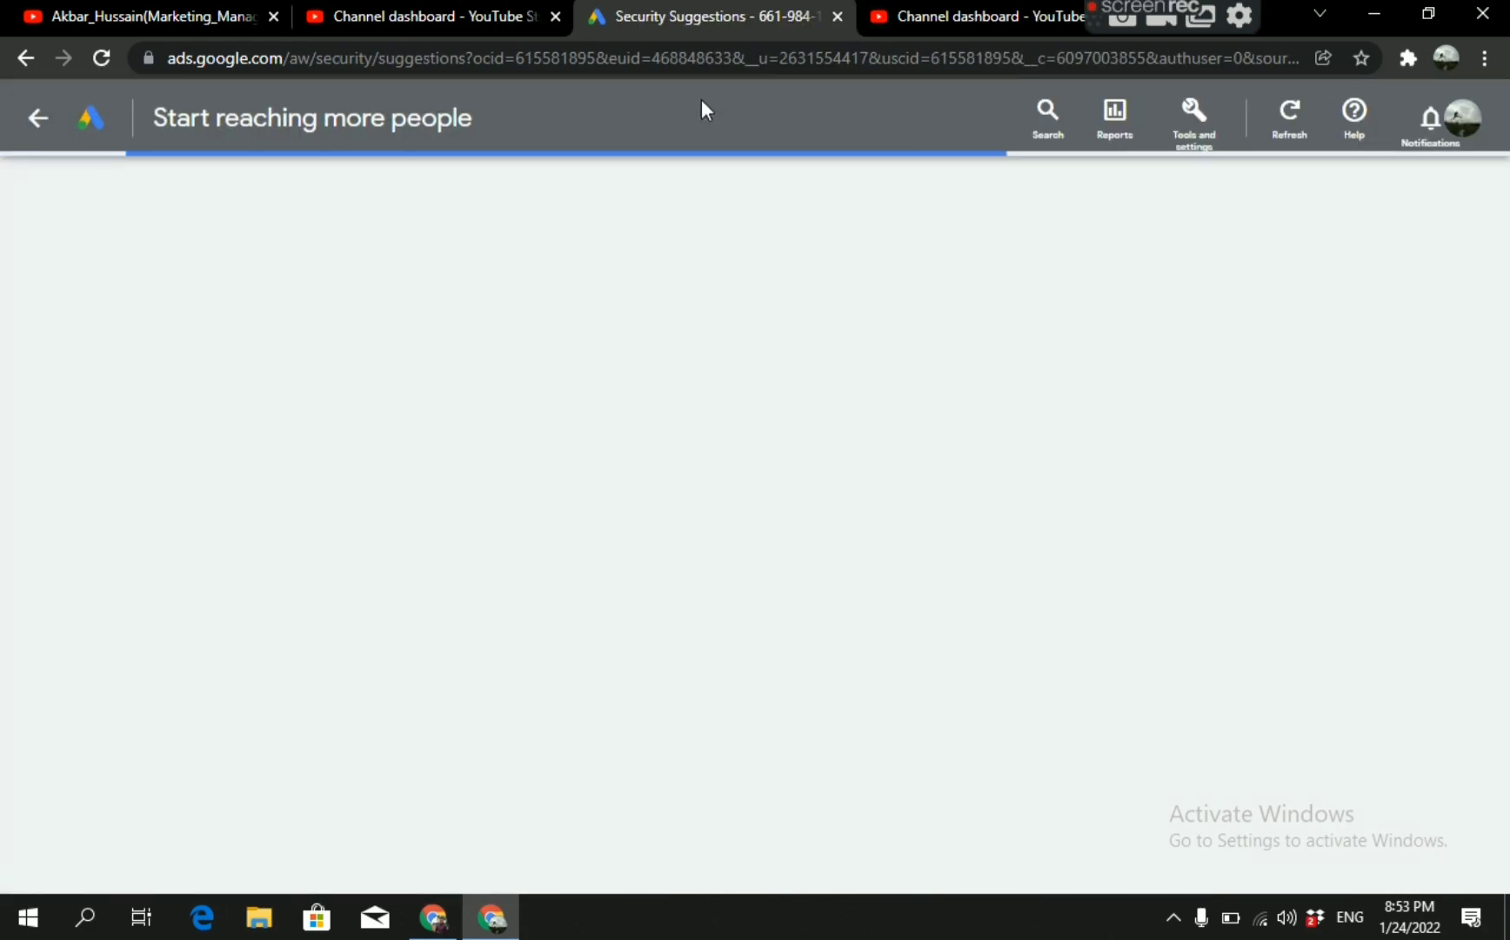
pyautogui.click(1191, 137)
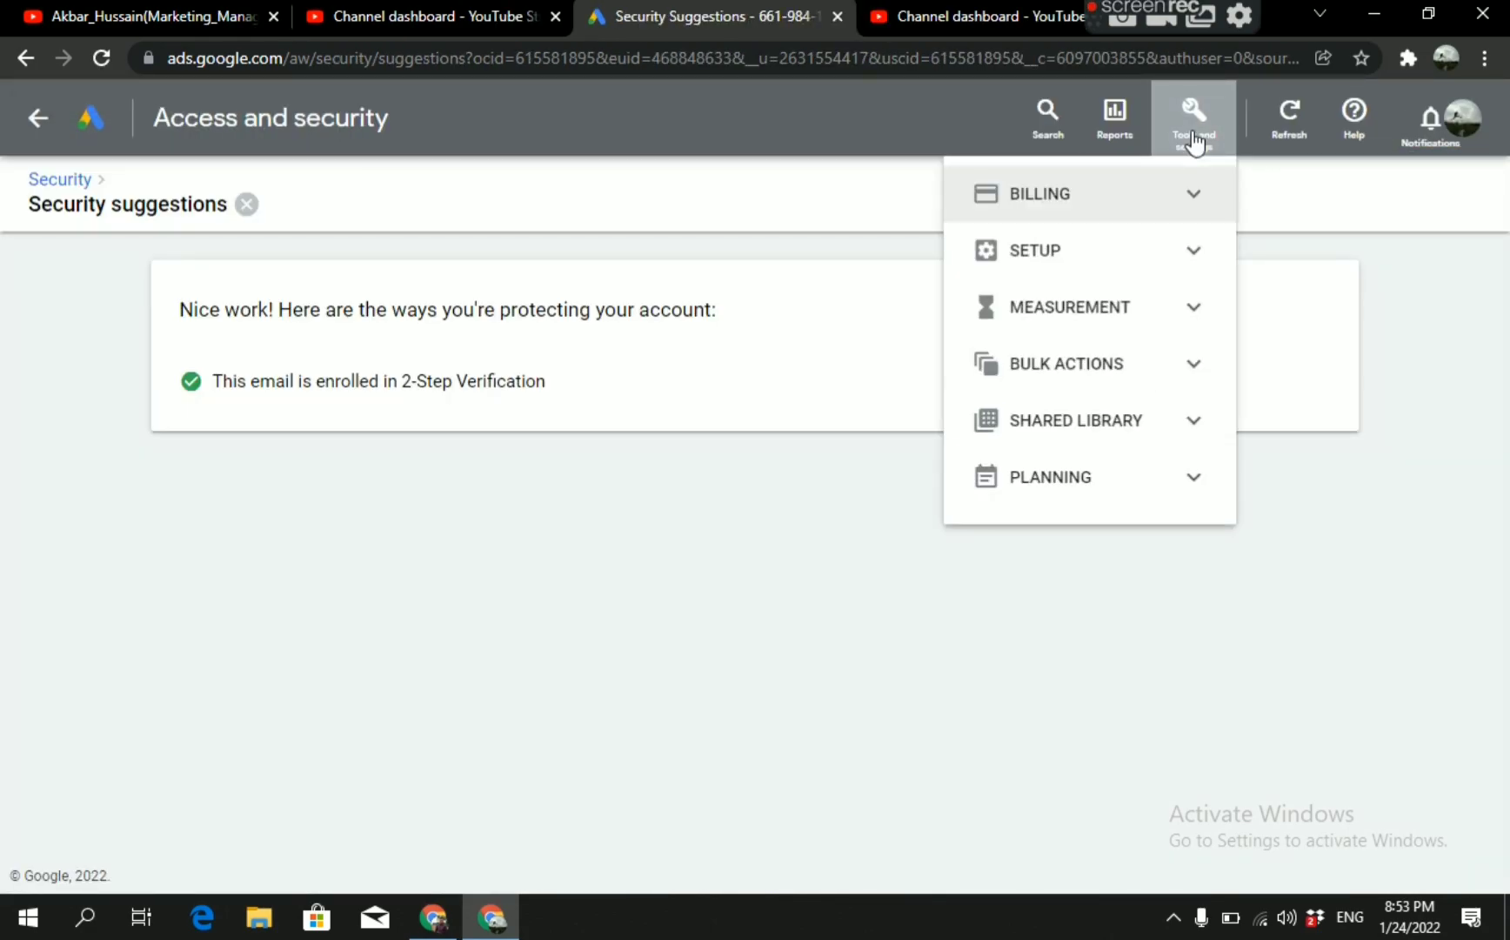
pyautogui.click(1187, 252)
pyautogui.click(1064, 422)
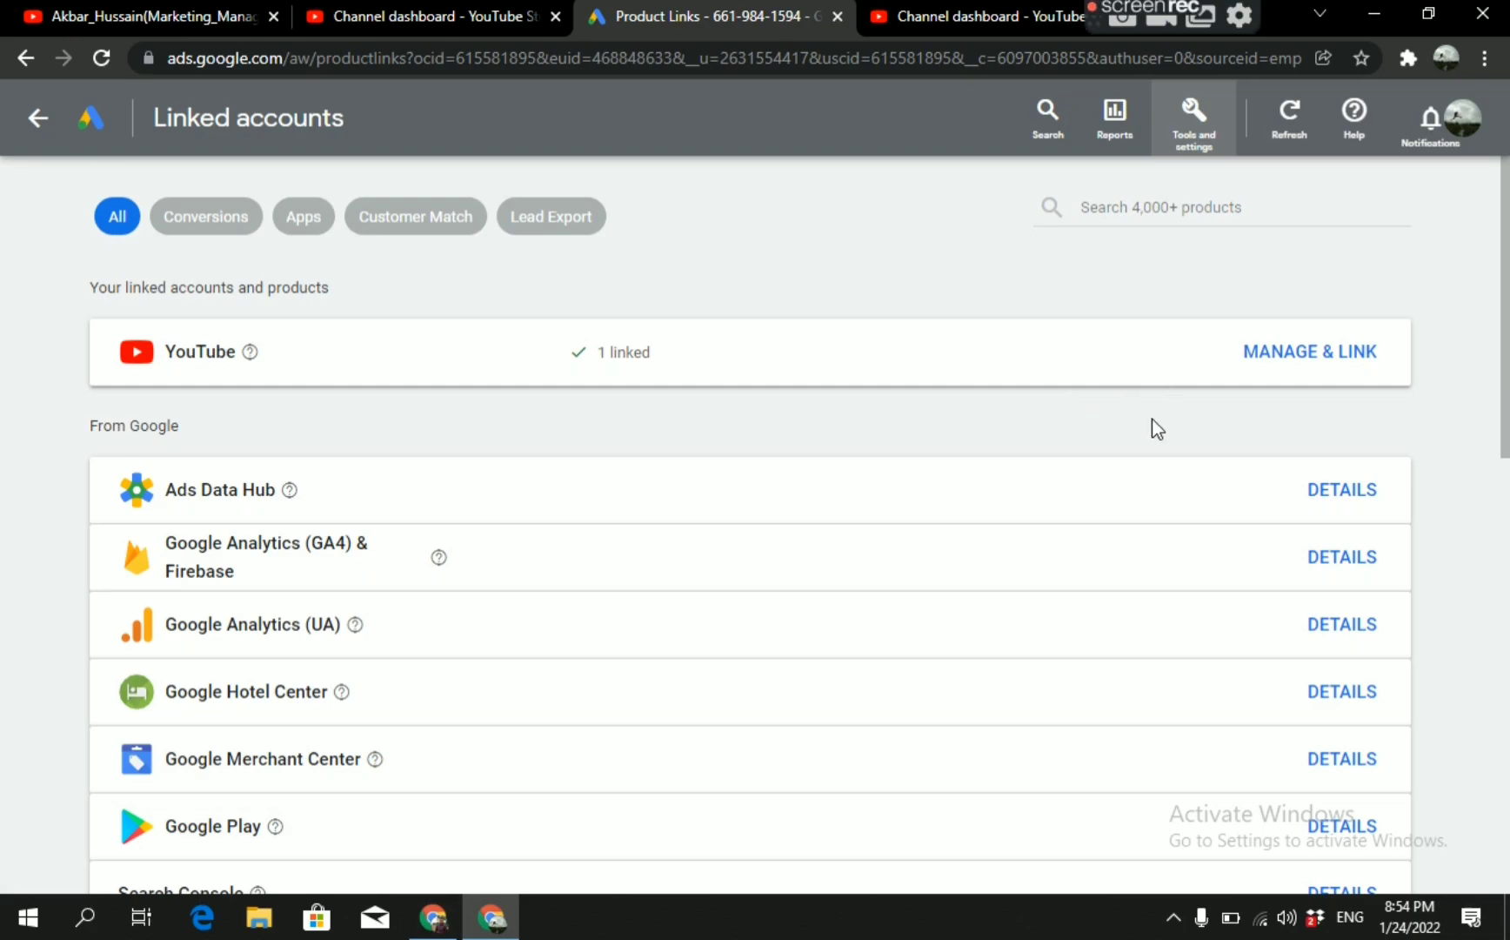
pyautogui.click(611, 373)
# Search Google Ads for "audience" and open the custom segments page of the audience manager.
pyautogui.click(1194, 120)
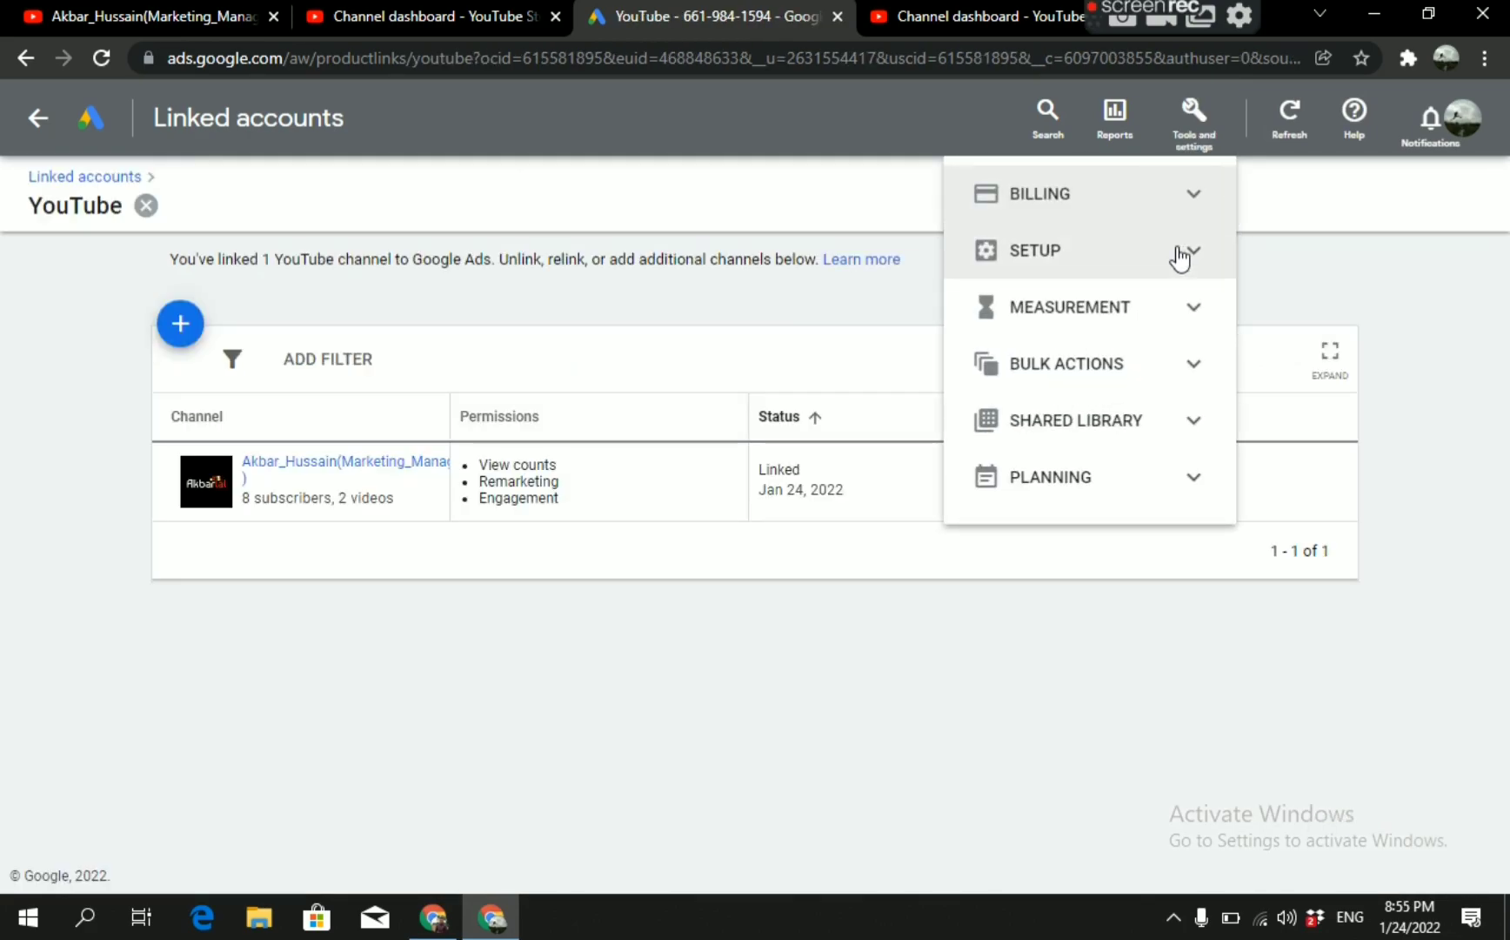
pyautogui.click(1196, 320)
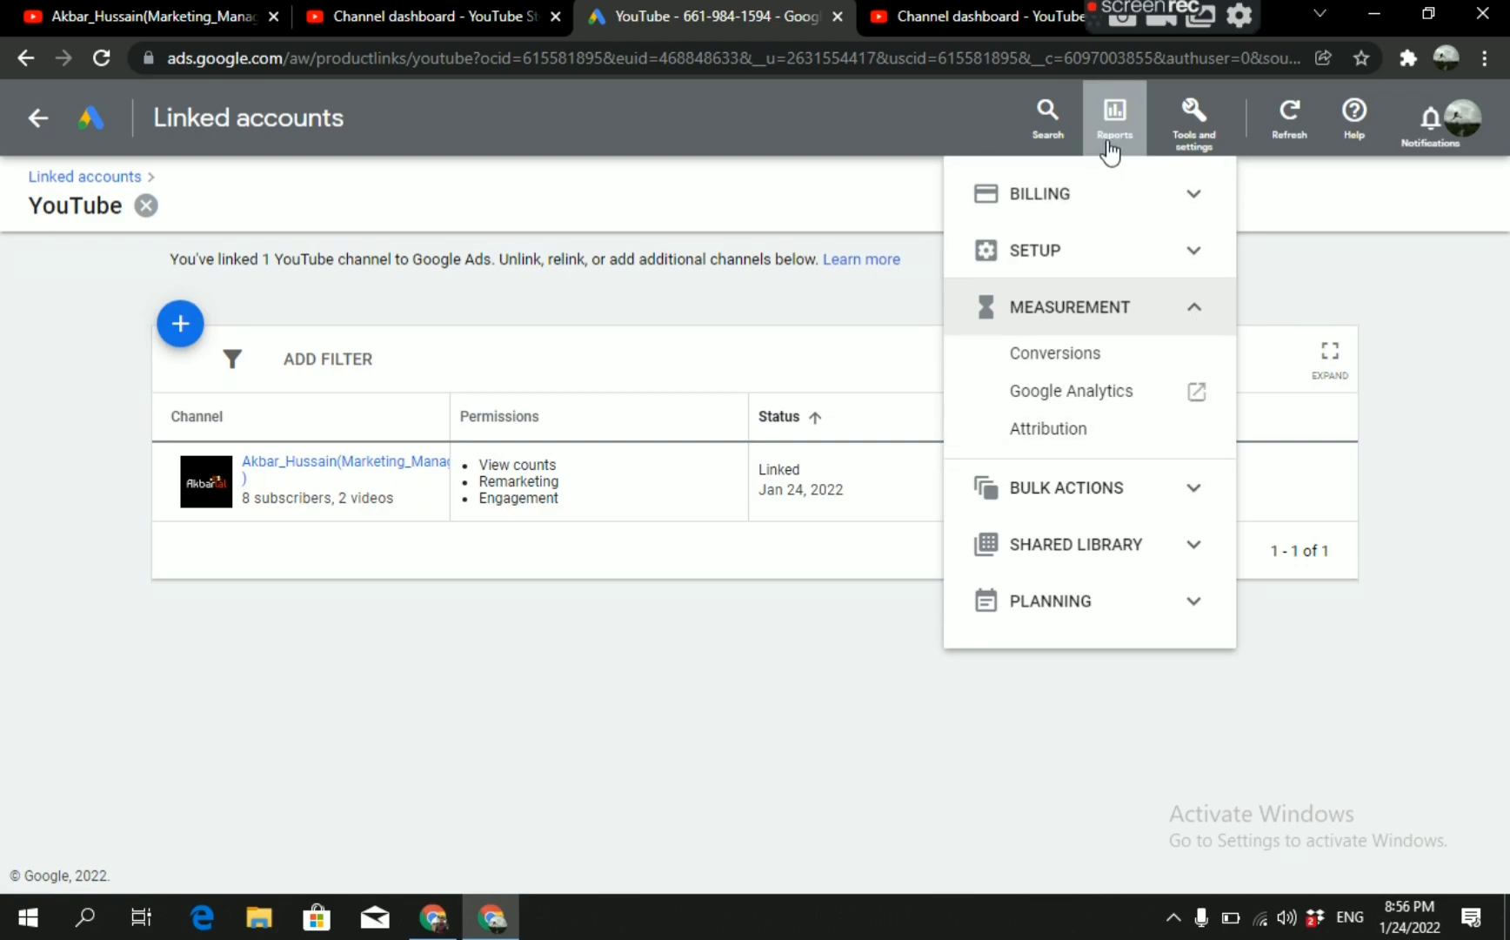
pyautogui.click(1041, 123)
pyautogui.click(1039, 118)
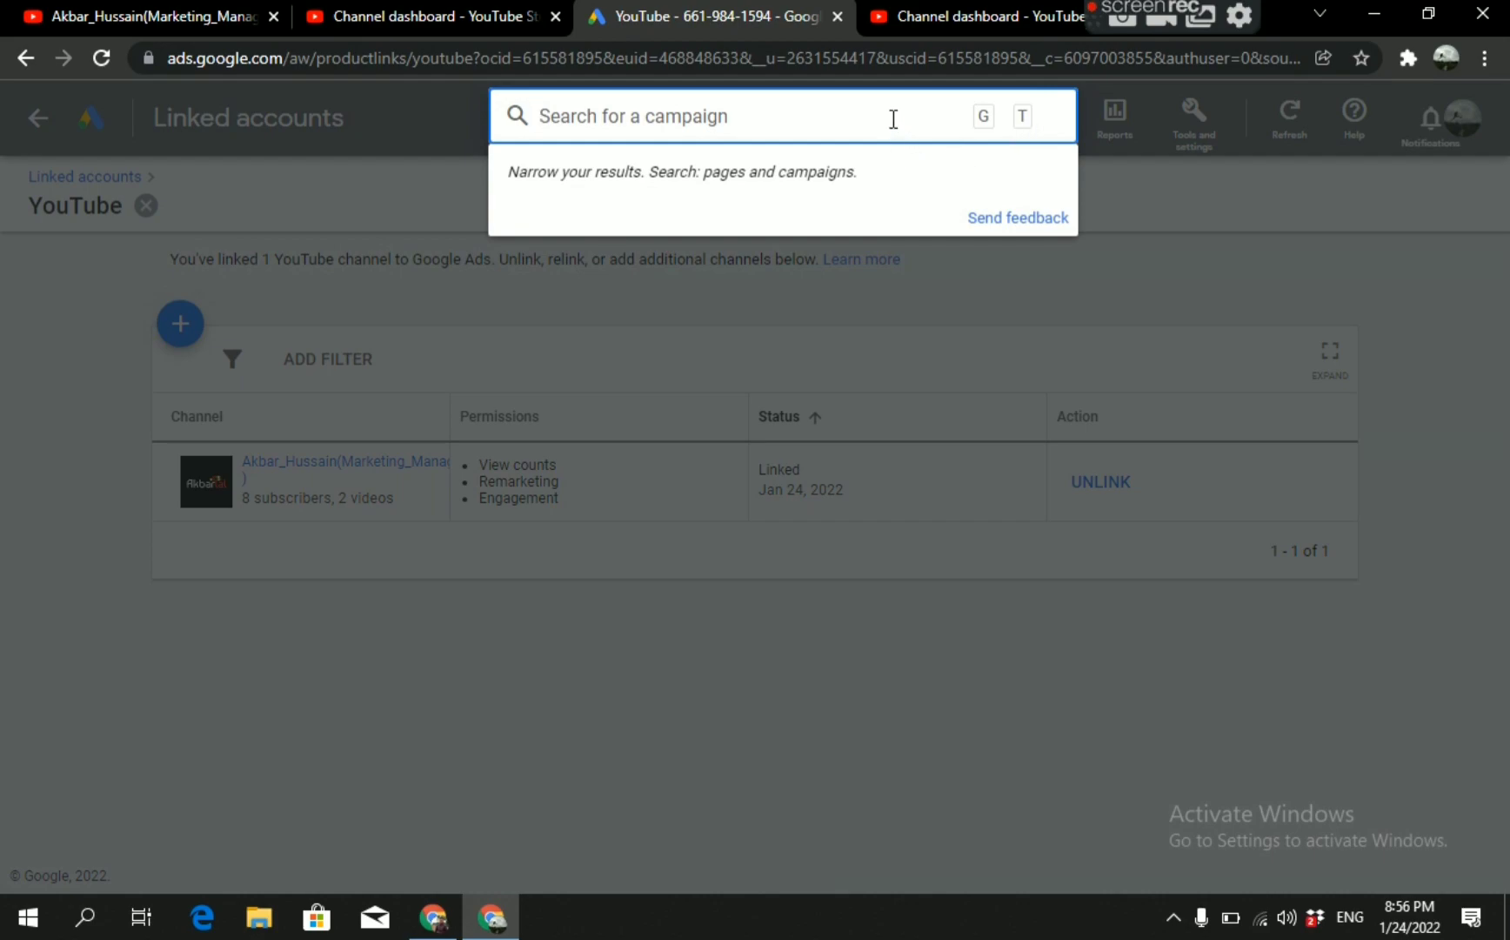
pyautogui.write('audience')
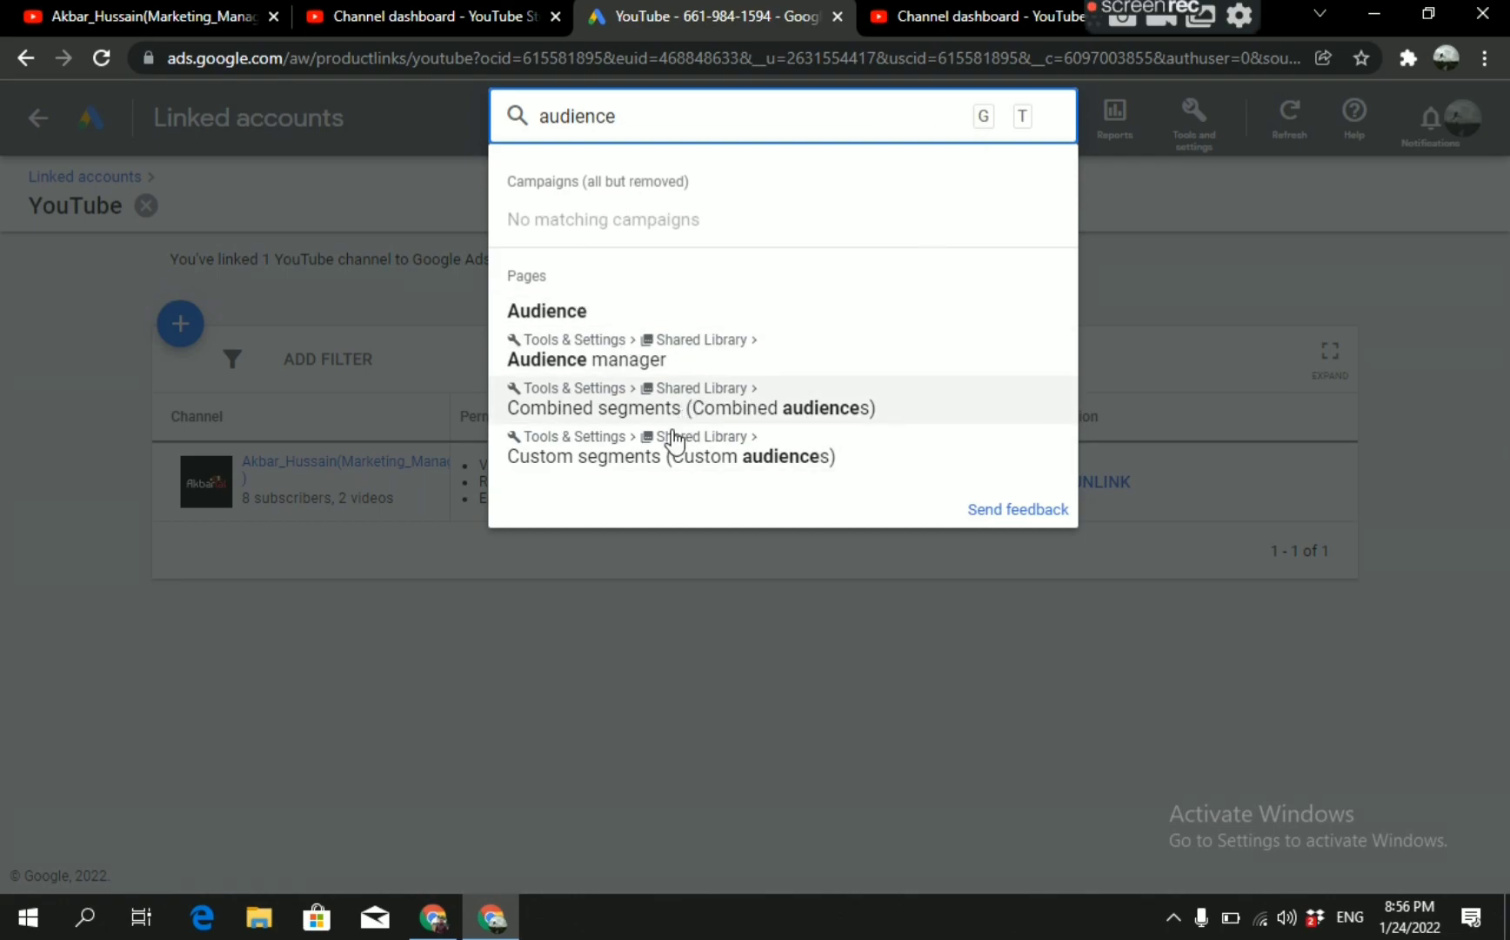
pyautogui.click(590, 461)
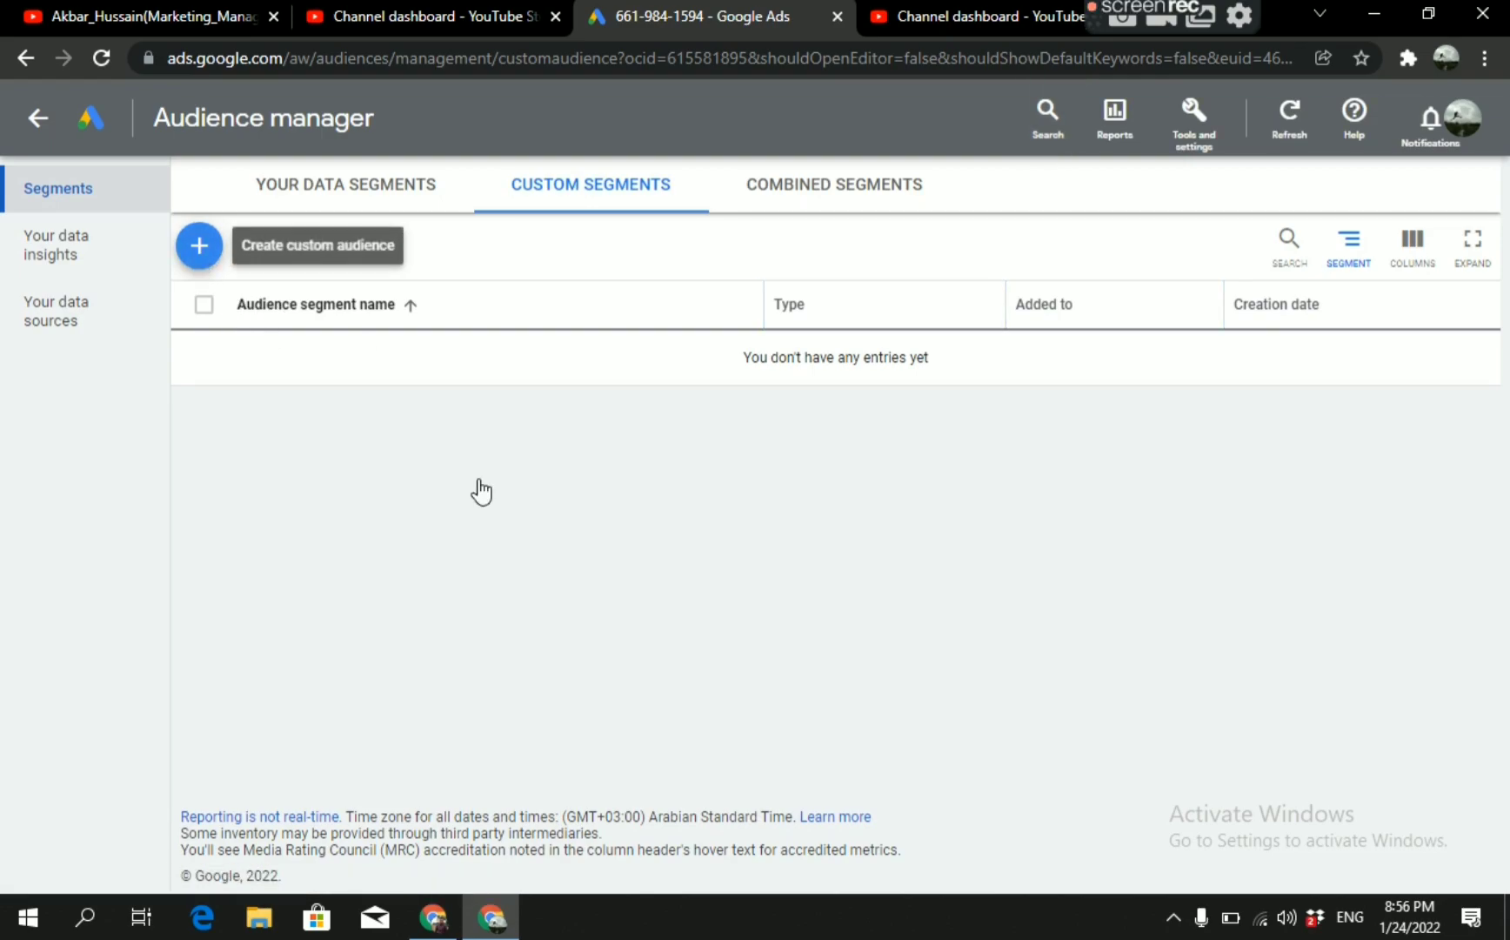
# Check the new custom segment form without saving it, and examine the audience manager's data sources and data insights.
pyautogui.click(199, 246)
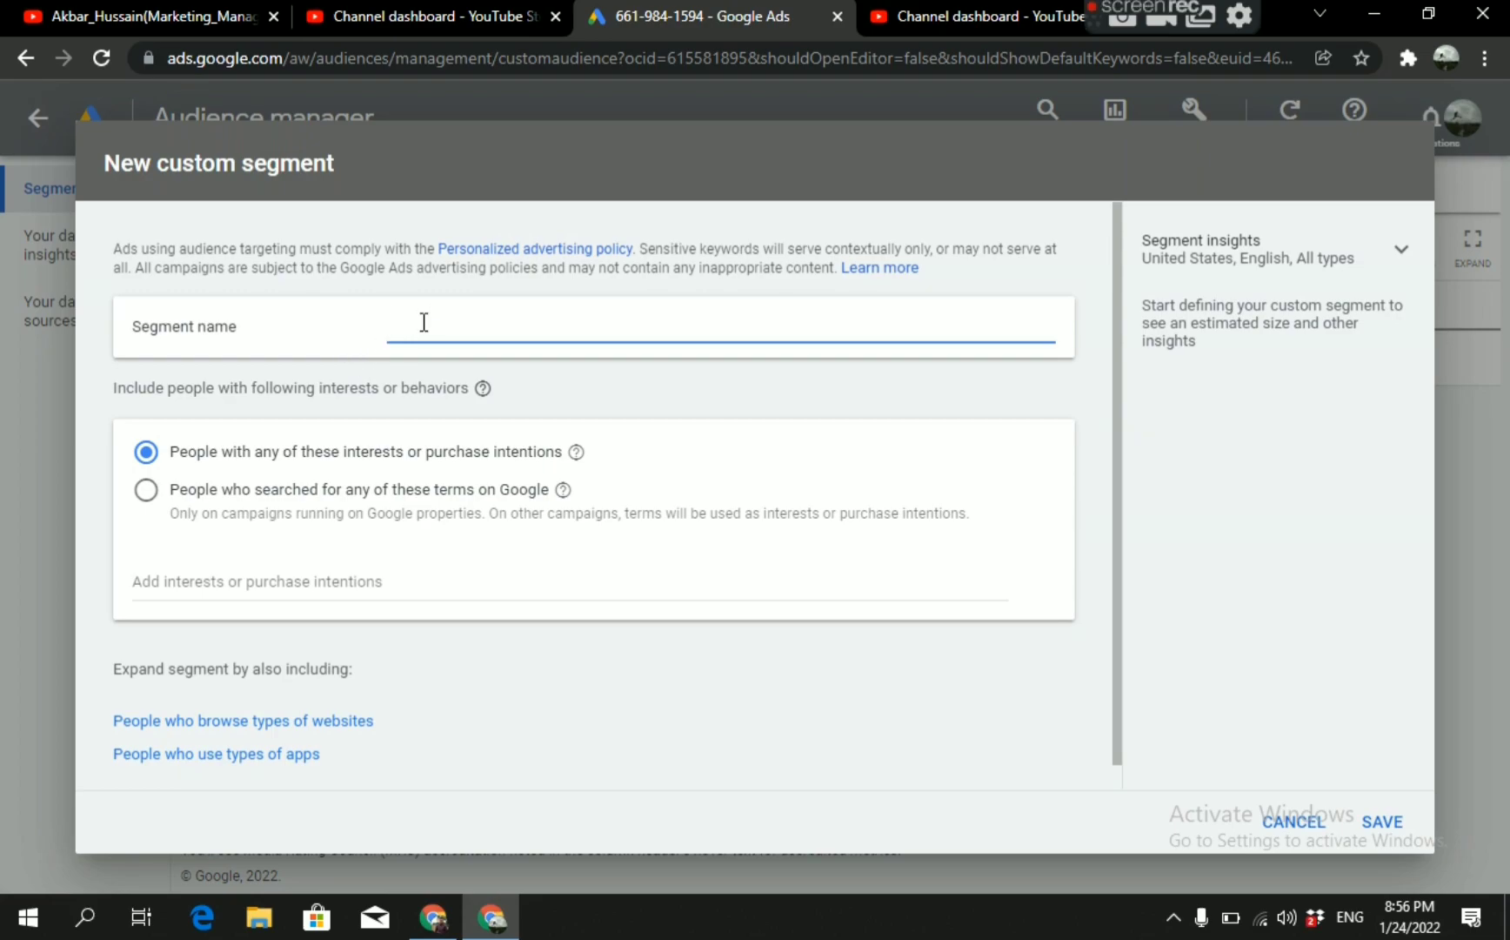
pyautogui.press('Escape')
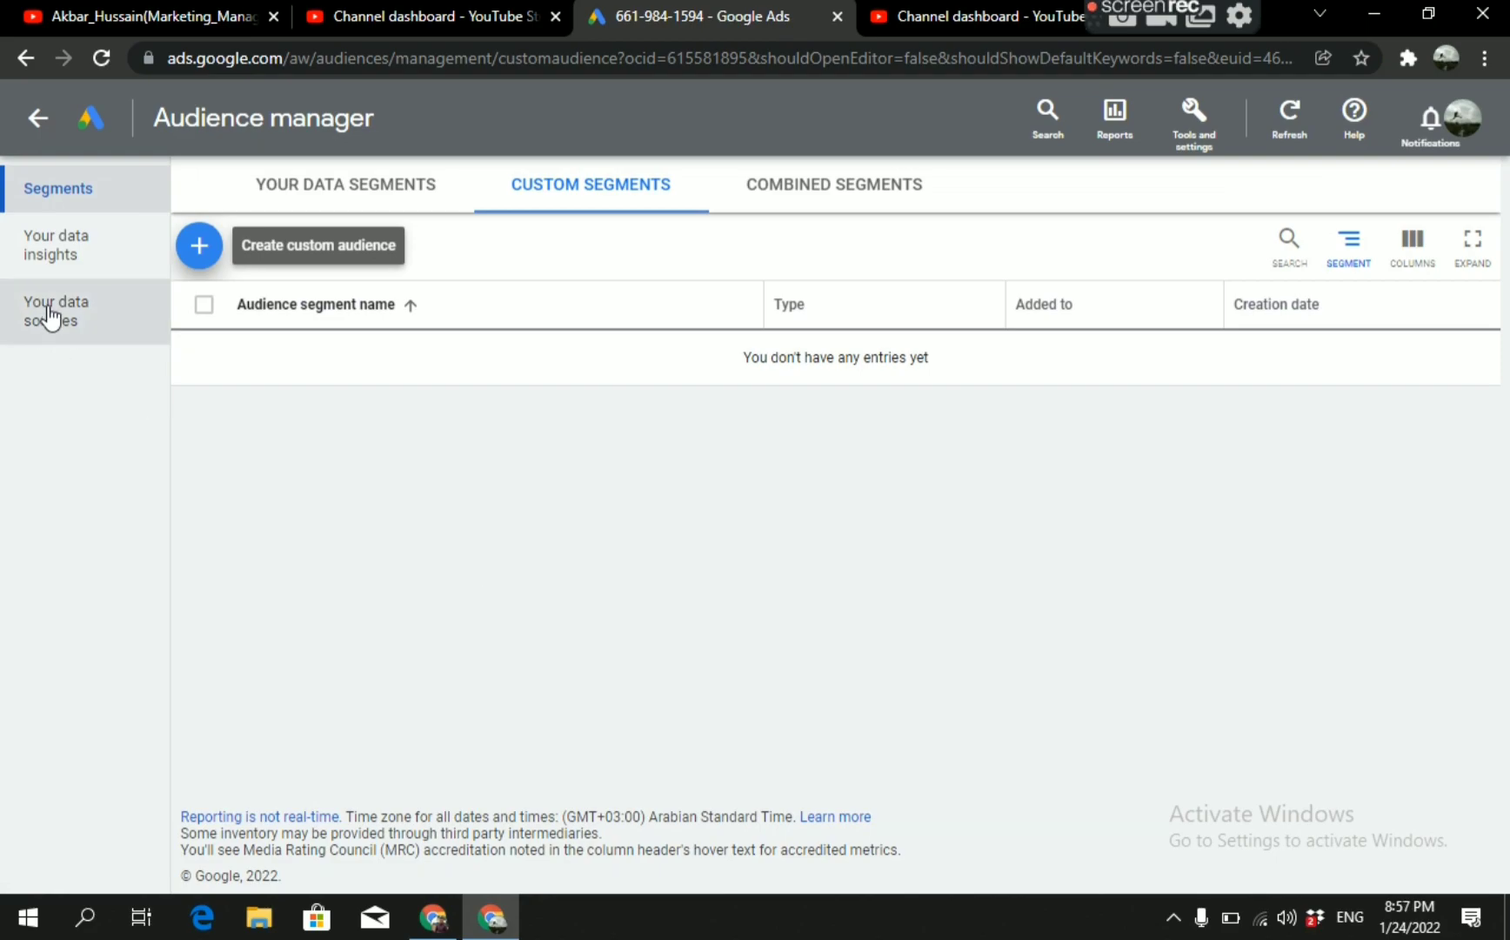
pyautogui.click(77, 331)
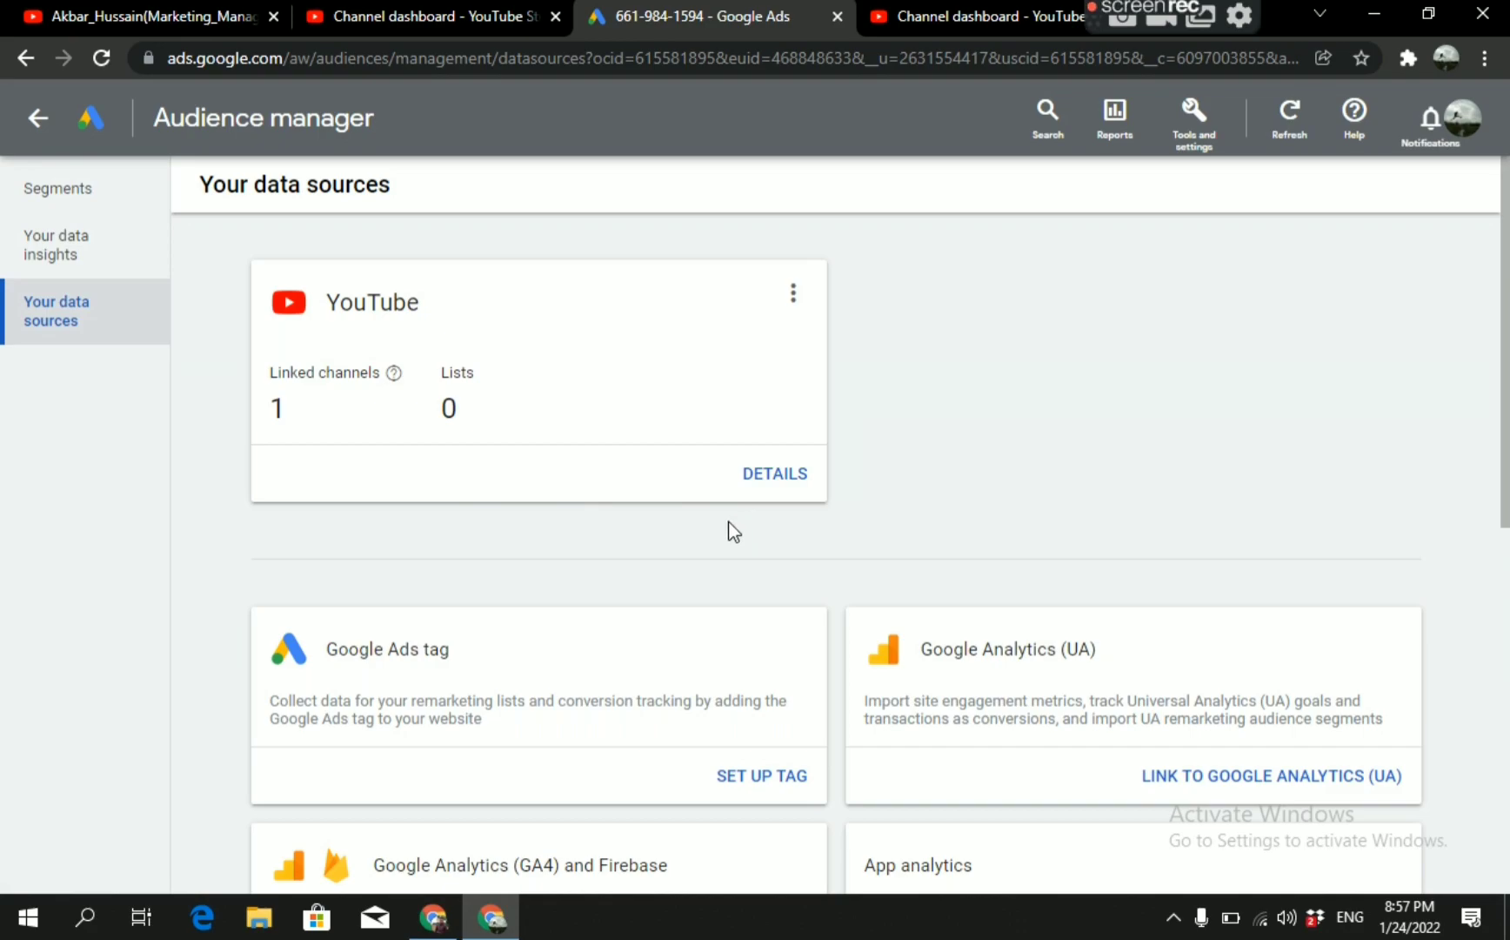
pyautogui.moveTo(1509, 541); pyautogui.dragTo(1480, 475)
pyautogui.click(121, 254)
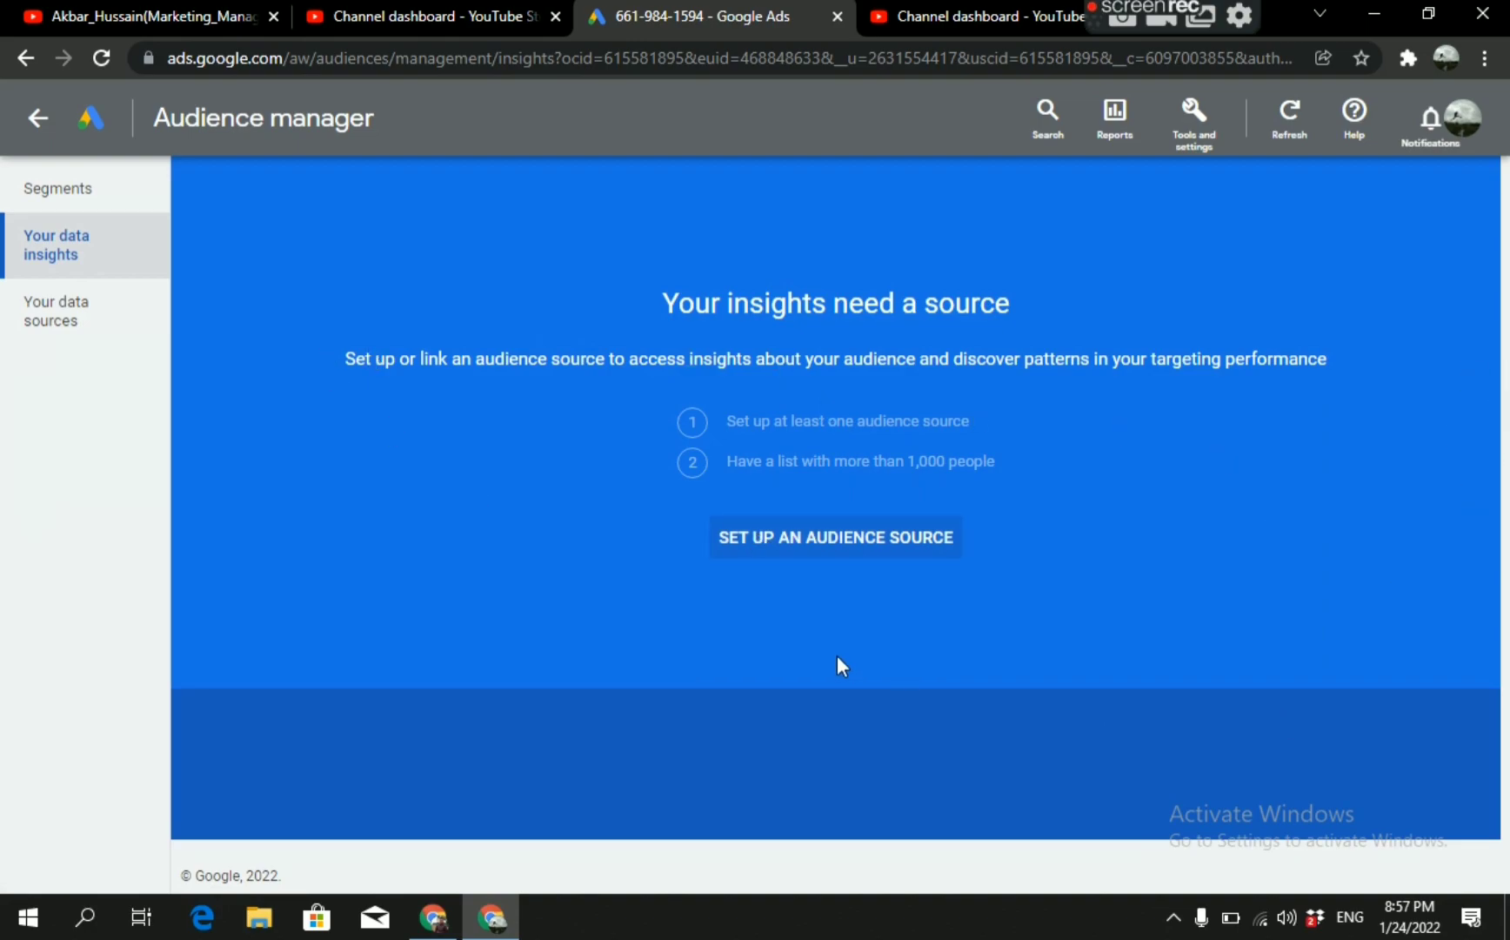
pyautogui.click(775, 548)
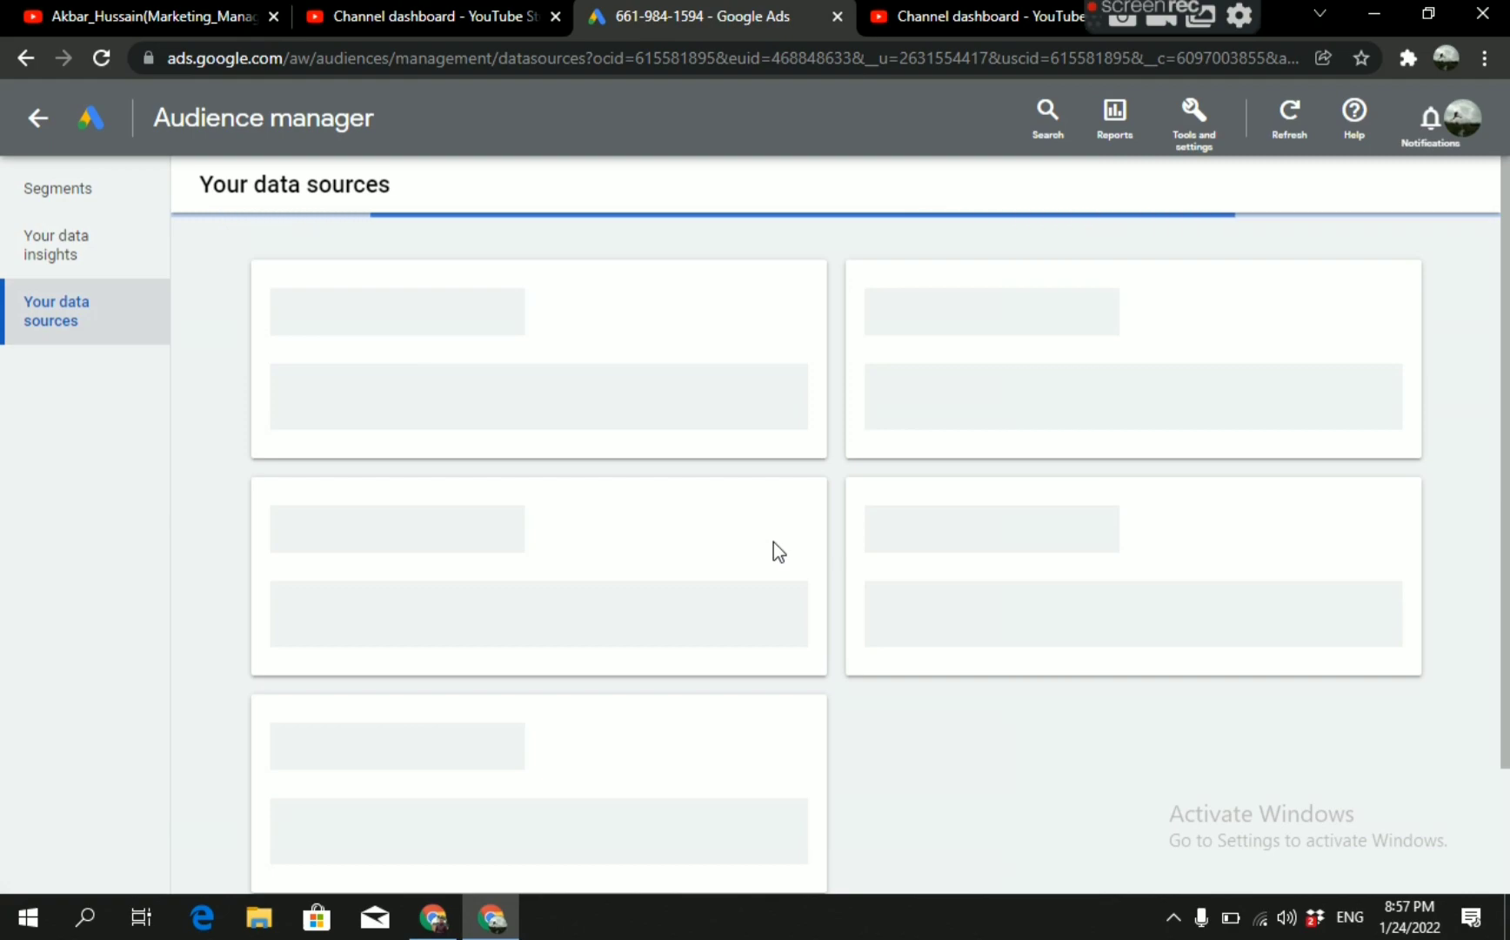
pyautogui.scroll(-1, 532, 457)
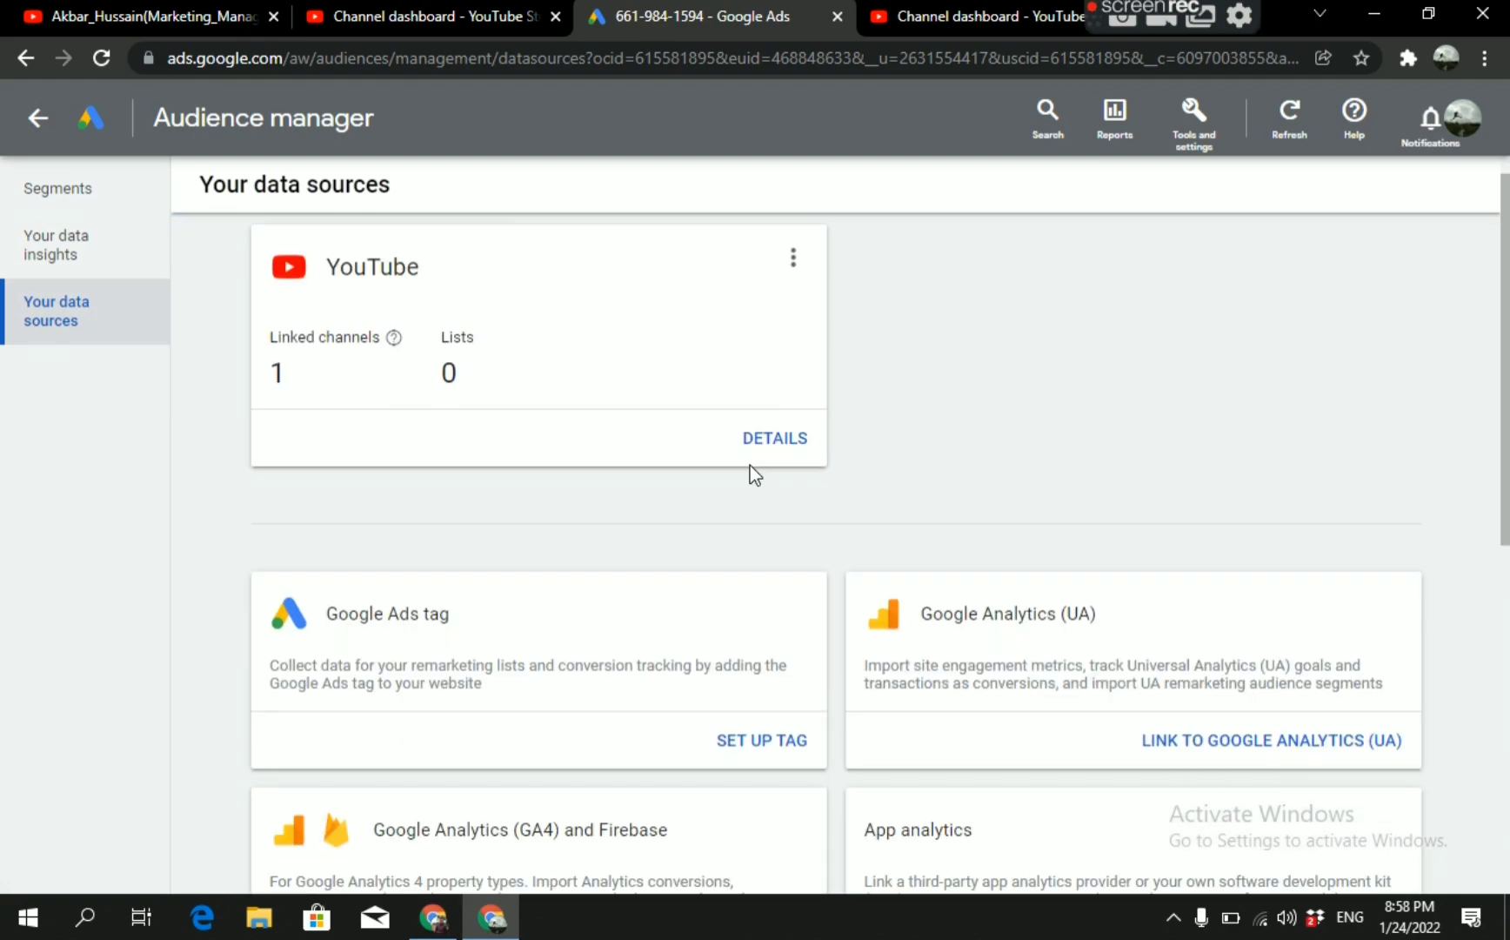
# Start a new YouTube users segment from the audience manager's own data segments.
pyautogui.click(57, 190)
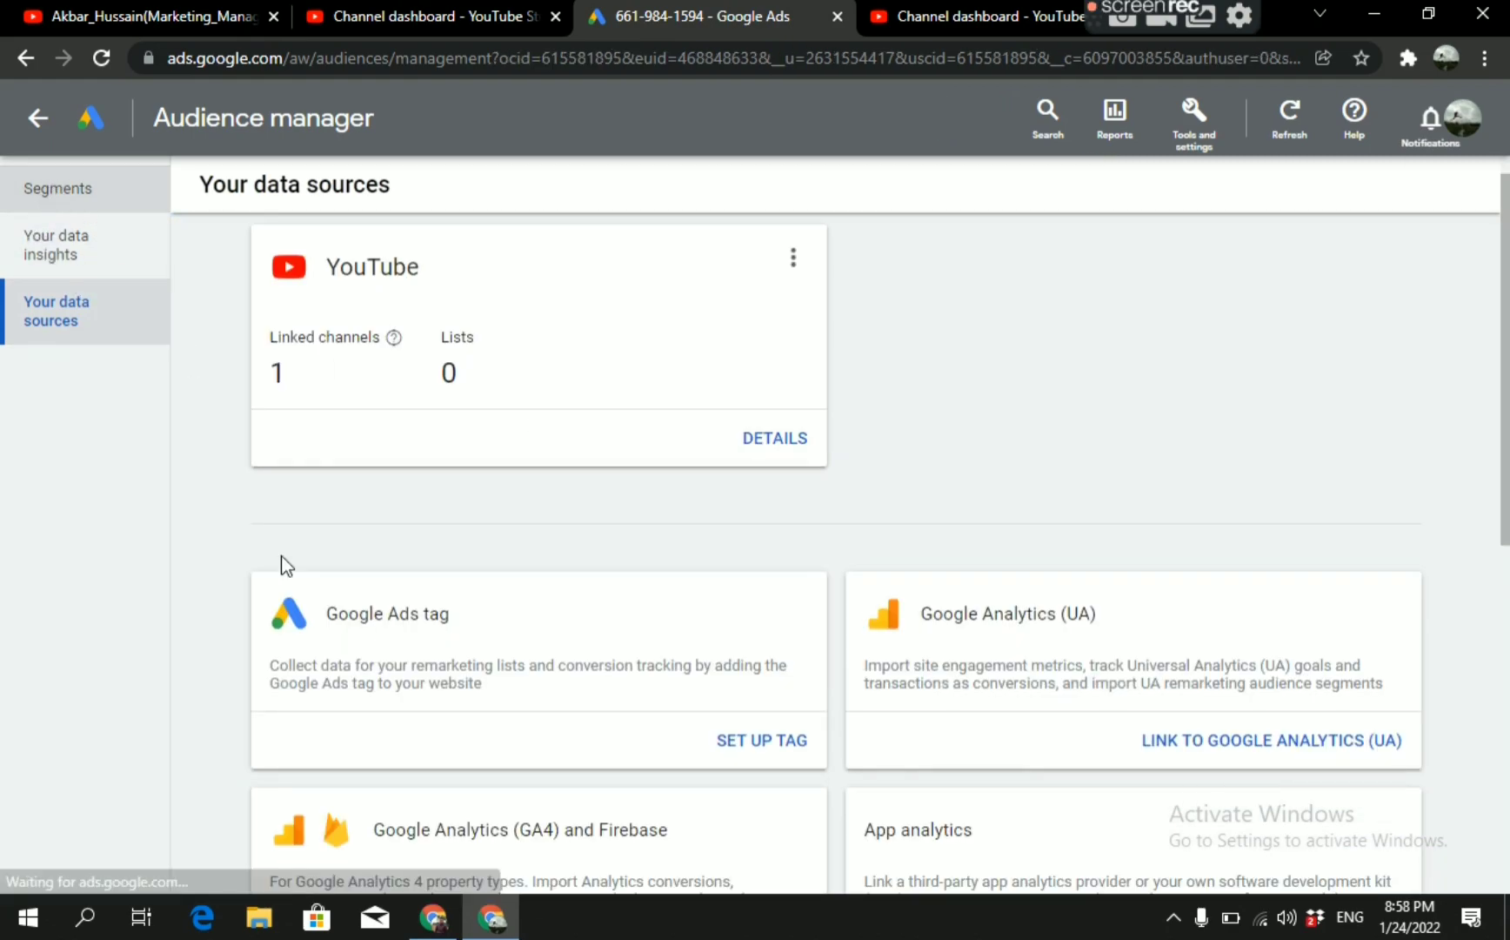
pyautogui.click(201, 684)
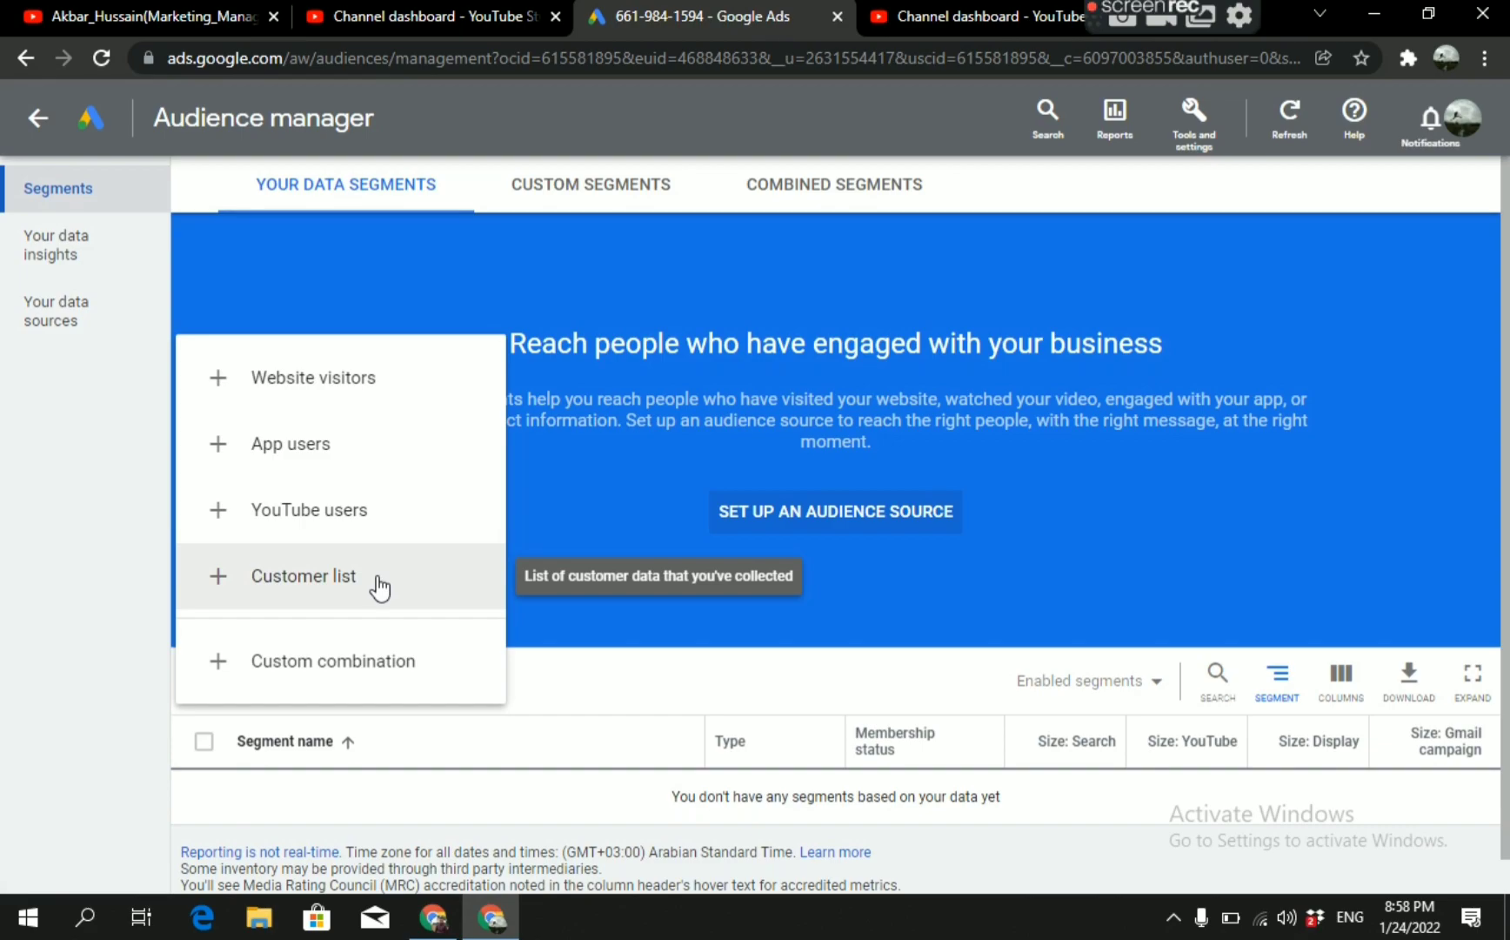
pyautogui.click(360, 521)
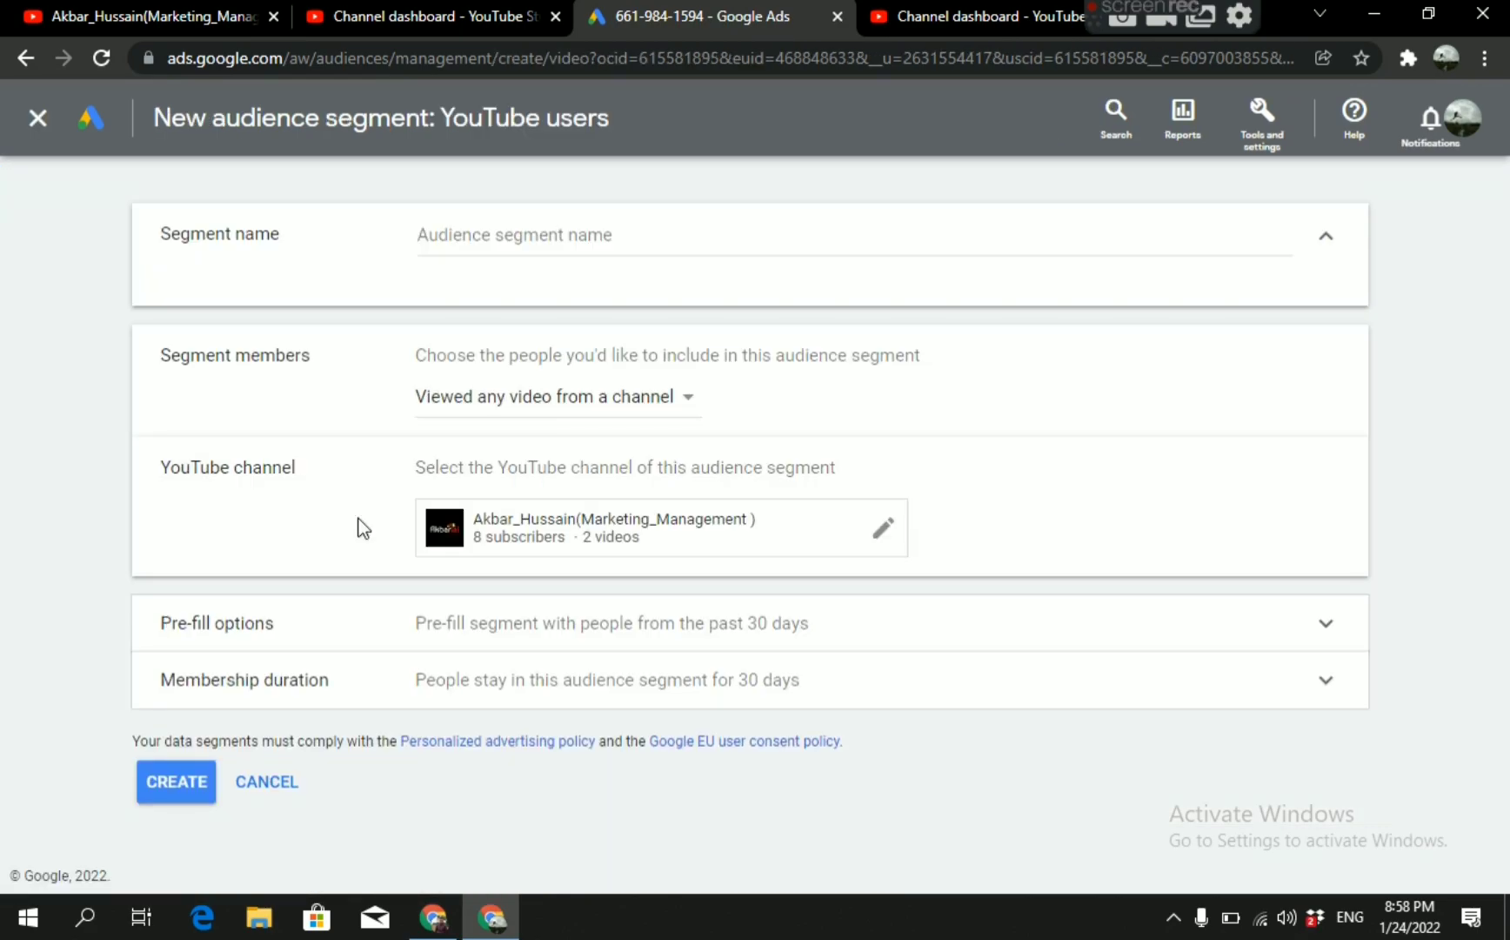
# Name the audience segment with the channel owner's name followed by "-YouTube Channel".
pyautogui.click(533, 236)
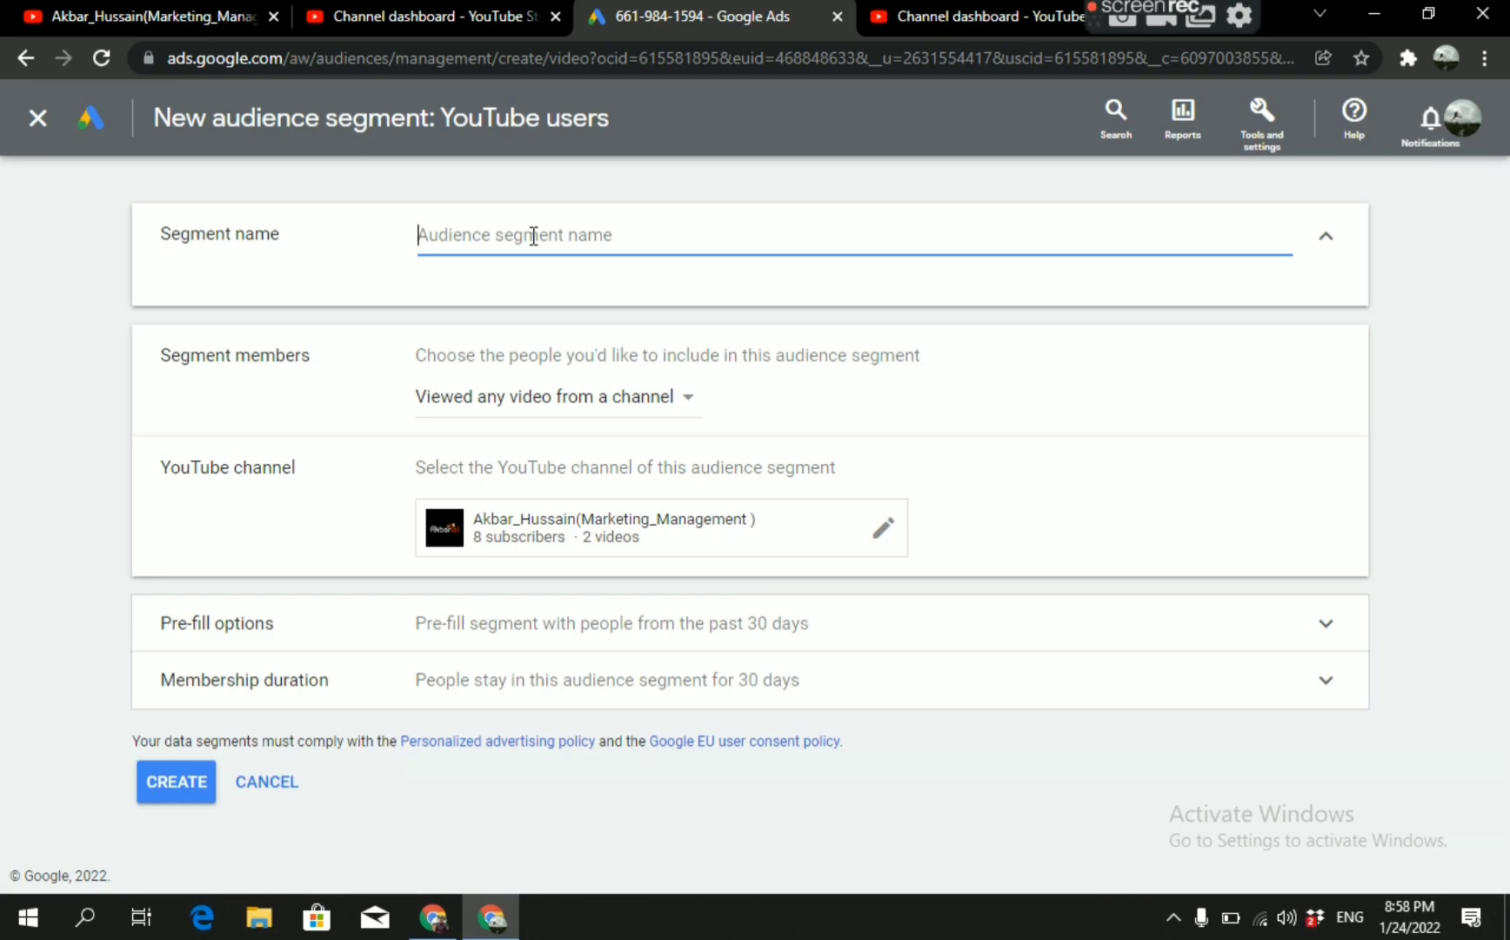
pyautogui.write('Ak')
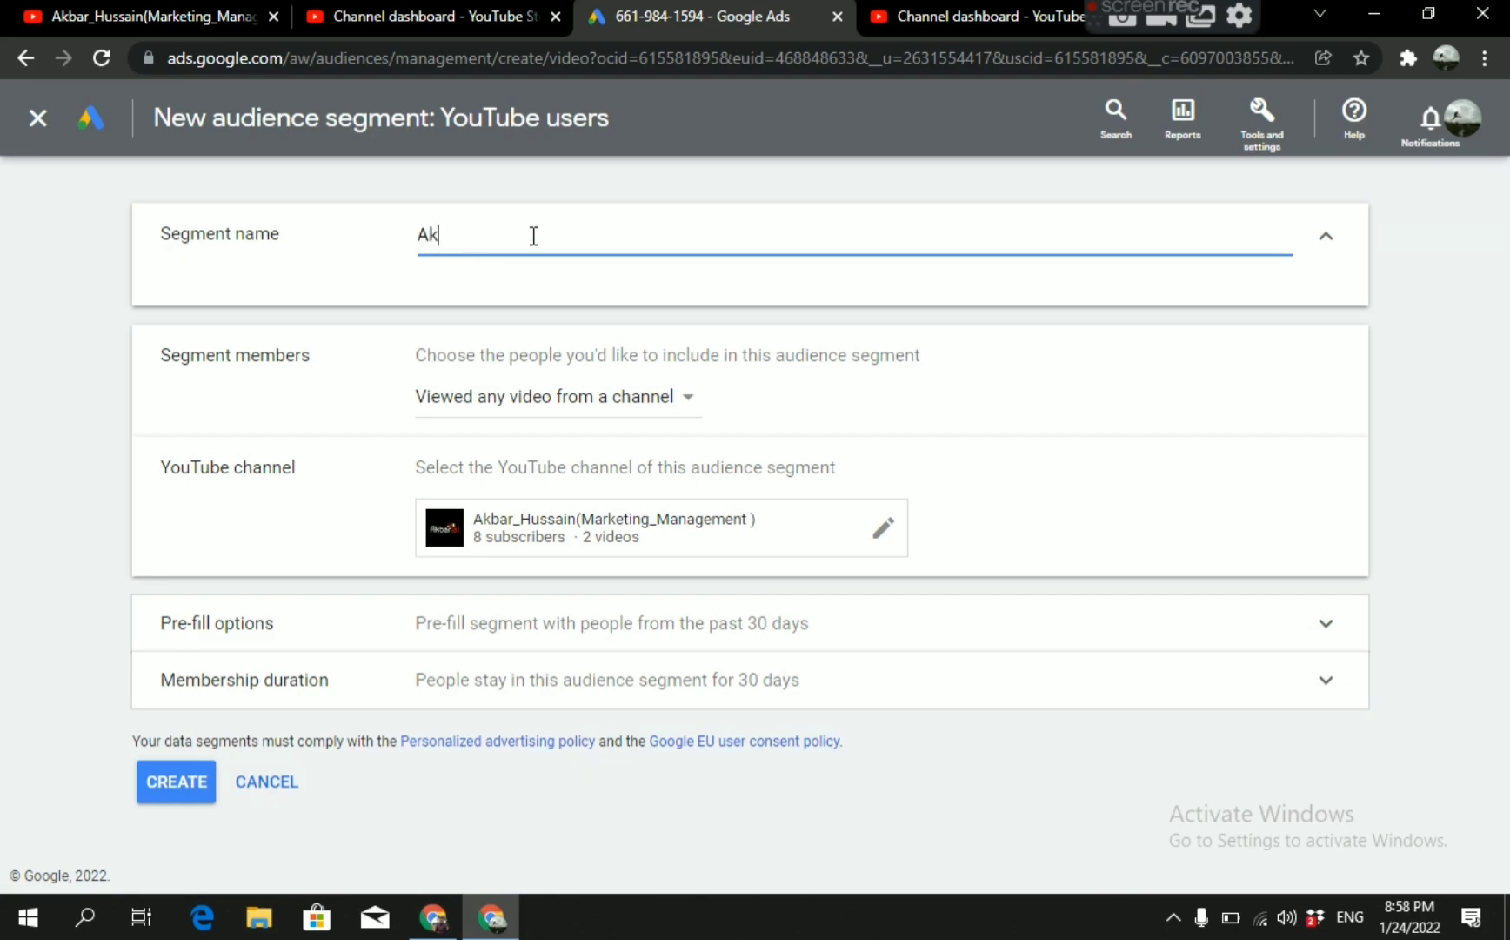
pyautogui.write('bar_')
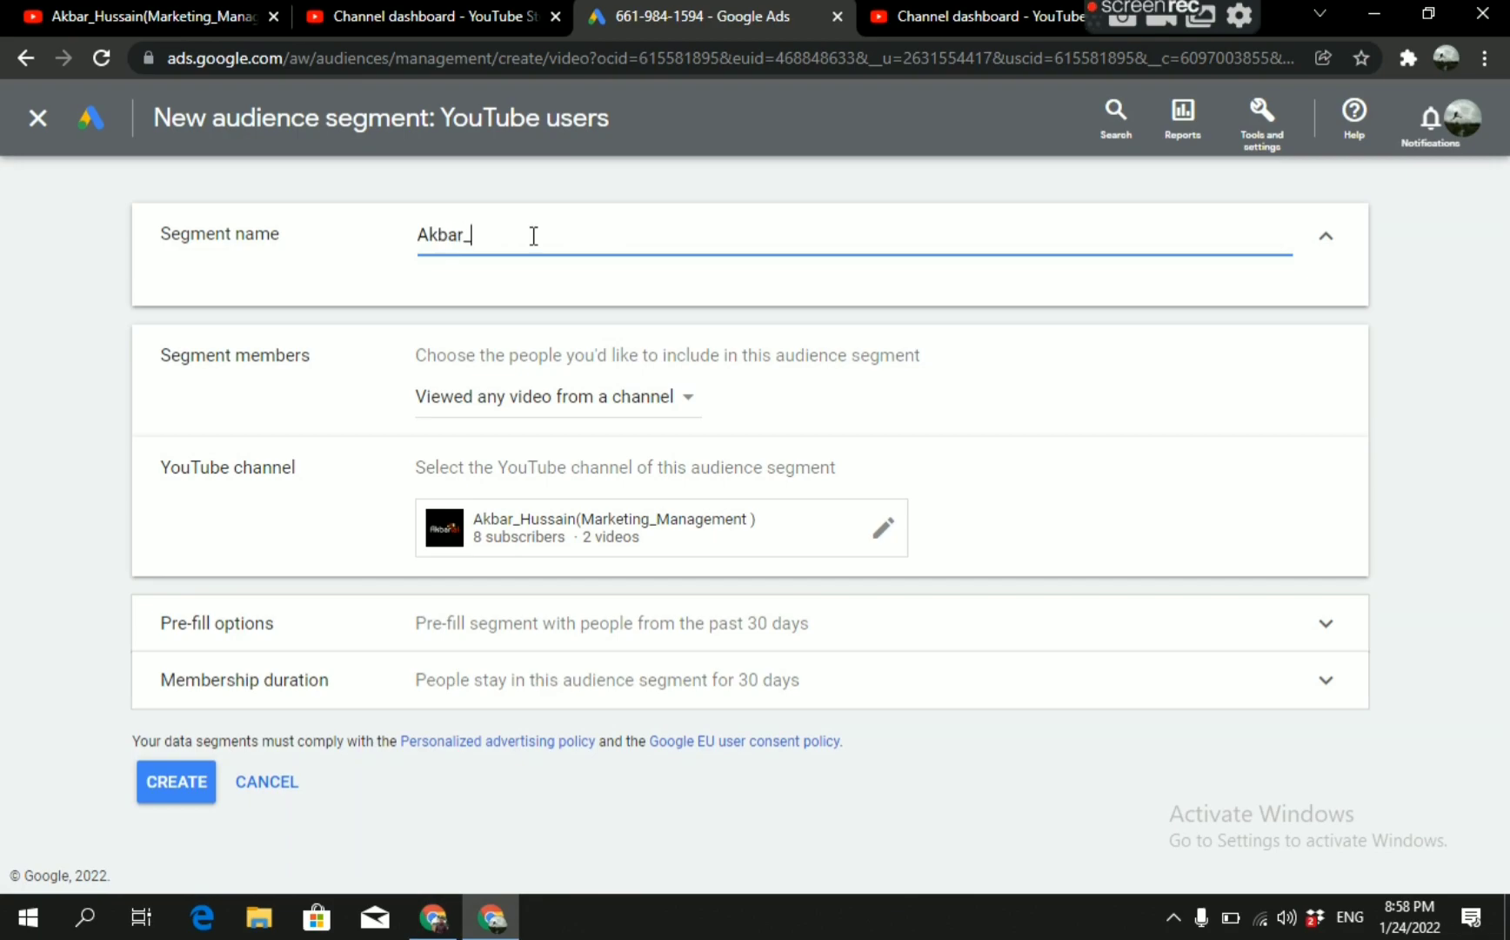
pyautogui.write('Hussain')
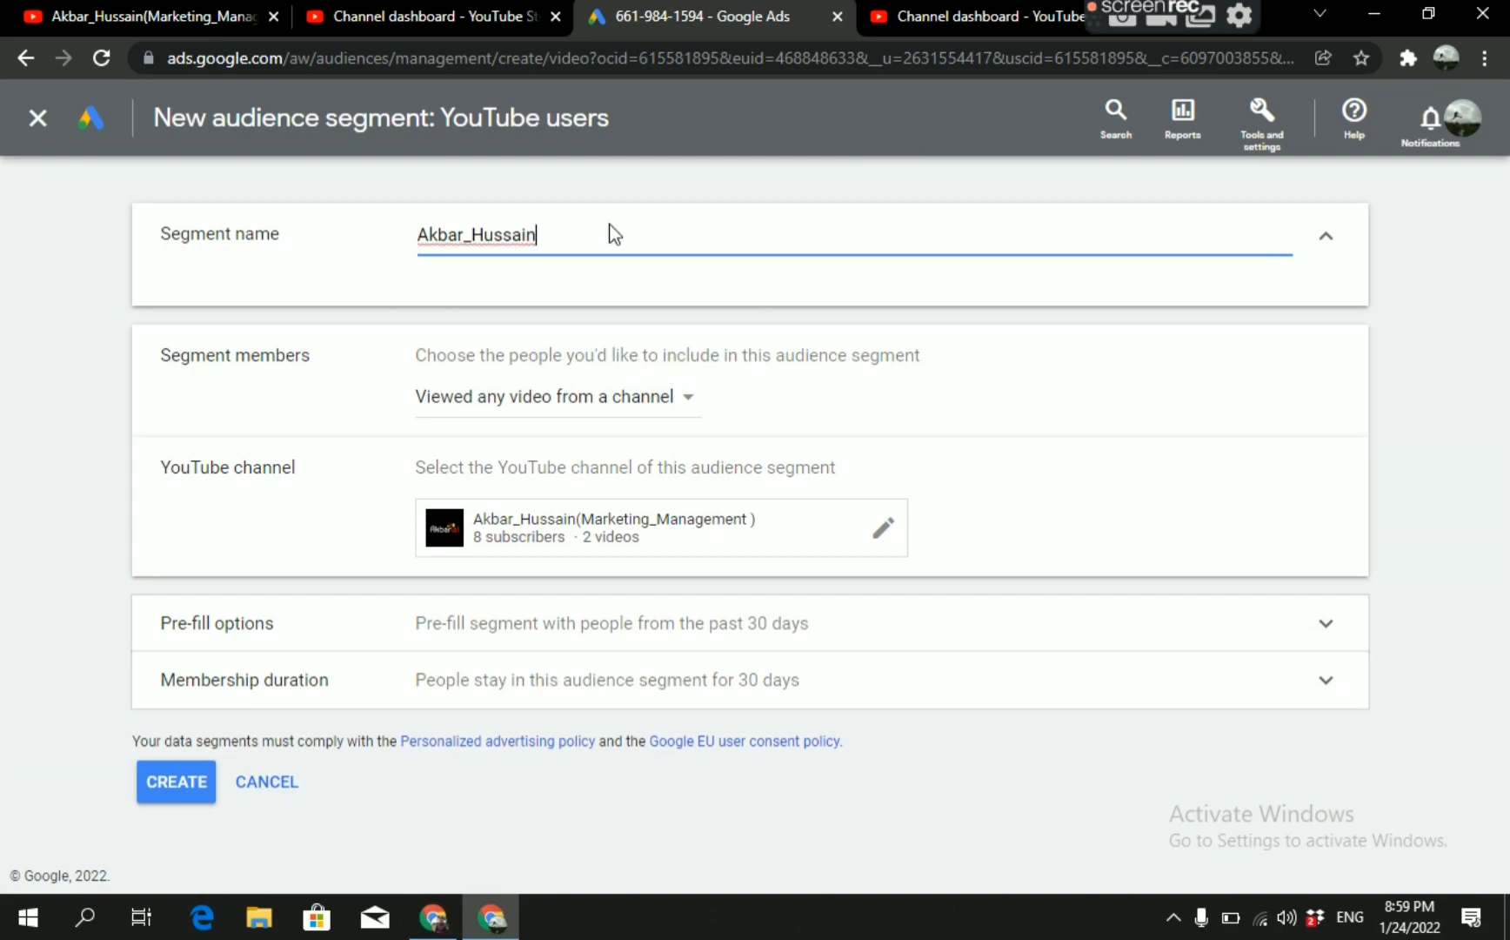
pyautogui.write(' YouT')
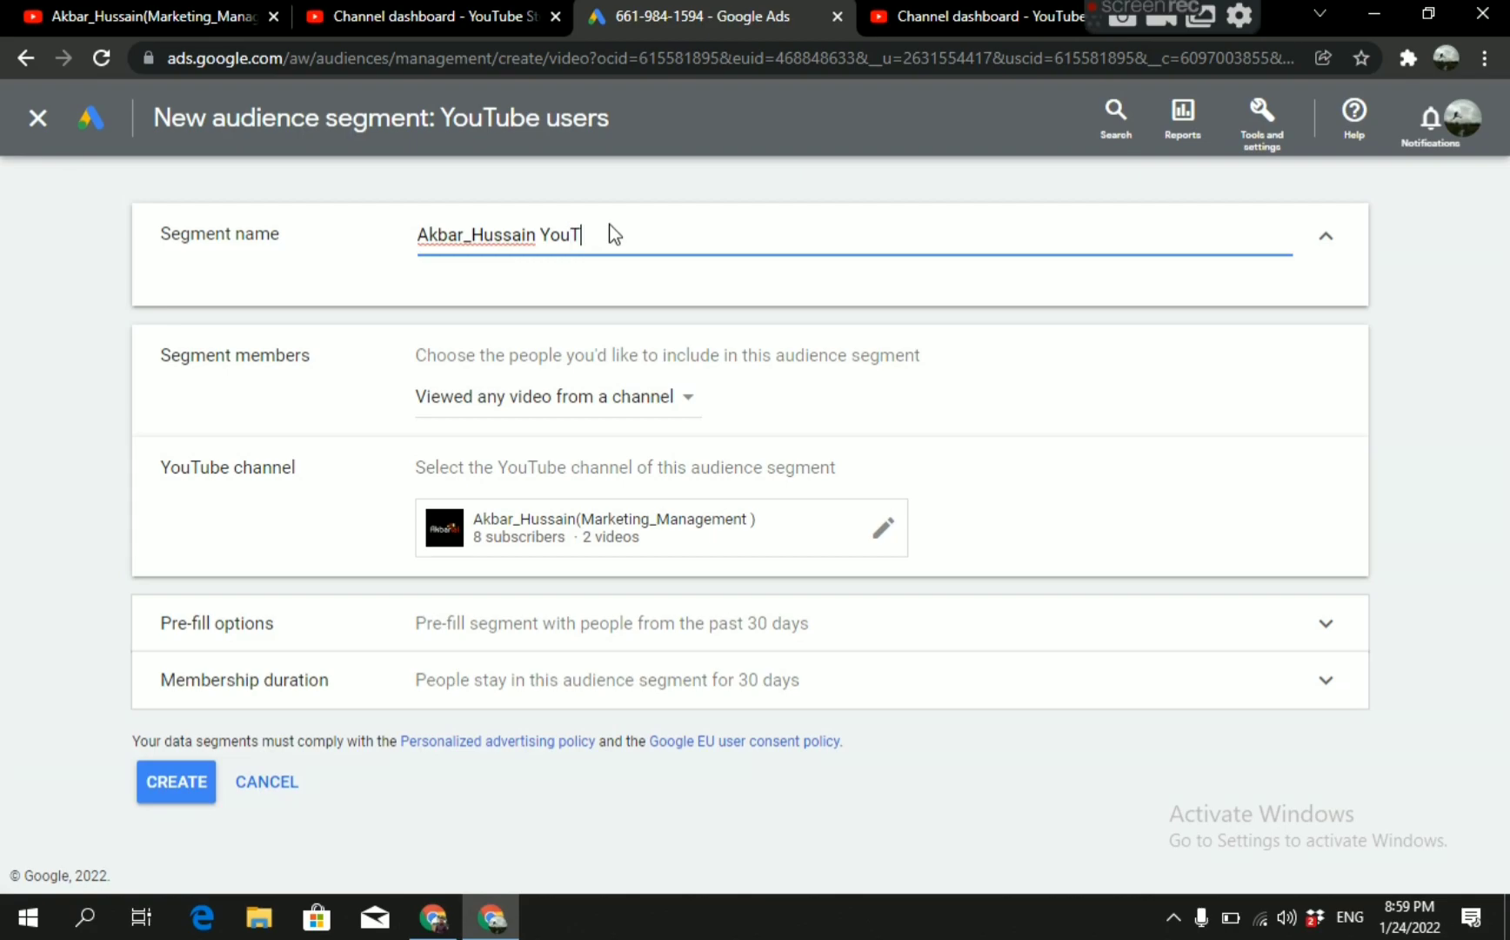
pyautogui.write('ube Channel')
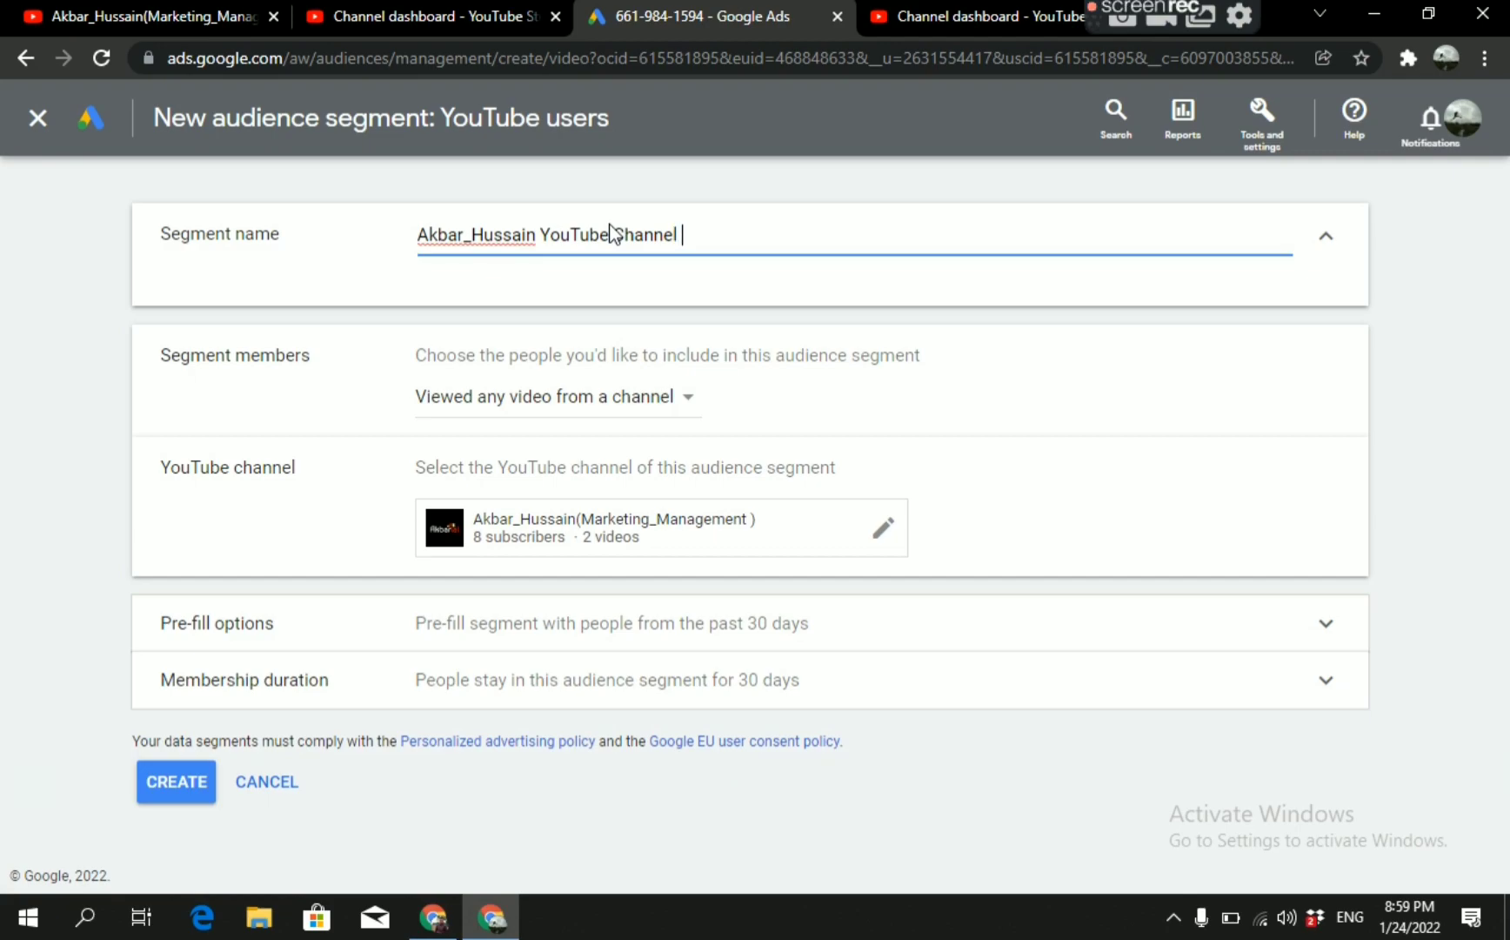
pyautogui.click(540, 234)
pyautogui.press('BackSpace')
pyautogui.write('-')
pyautogui.click(705, 231)
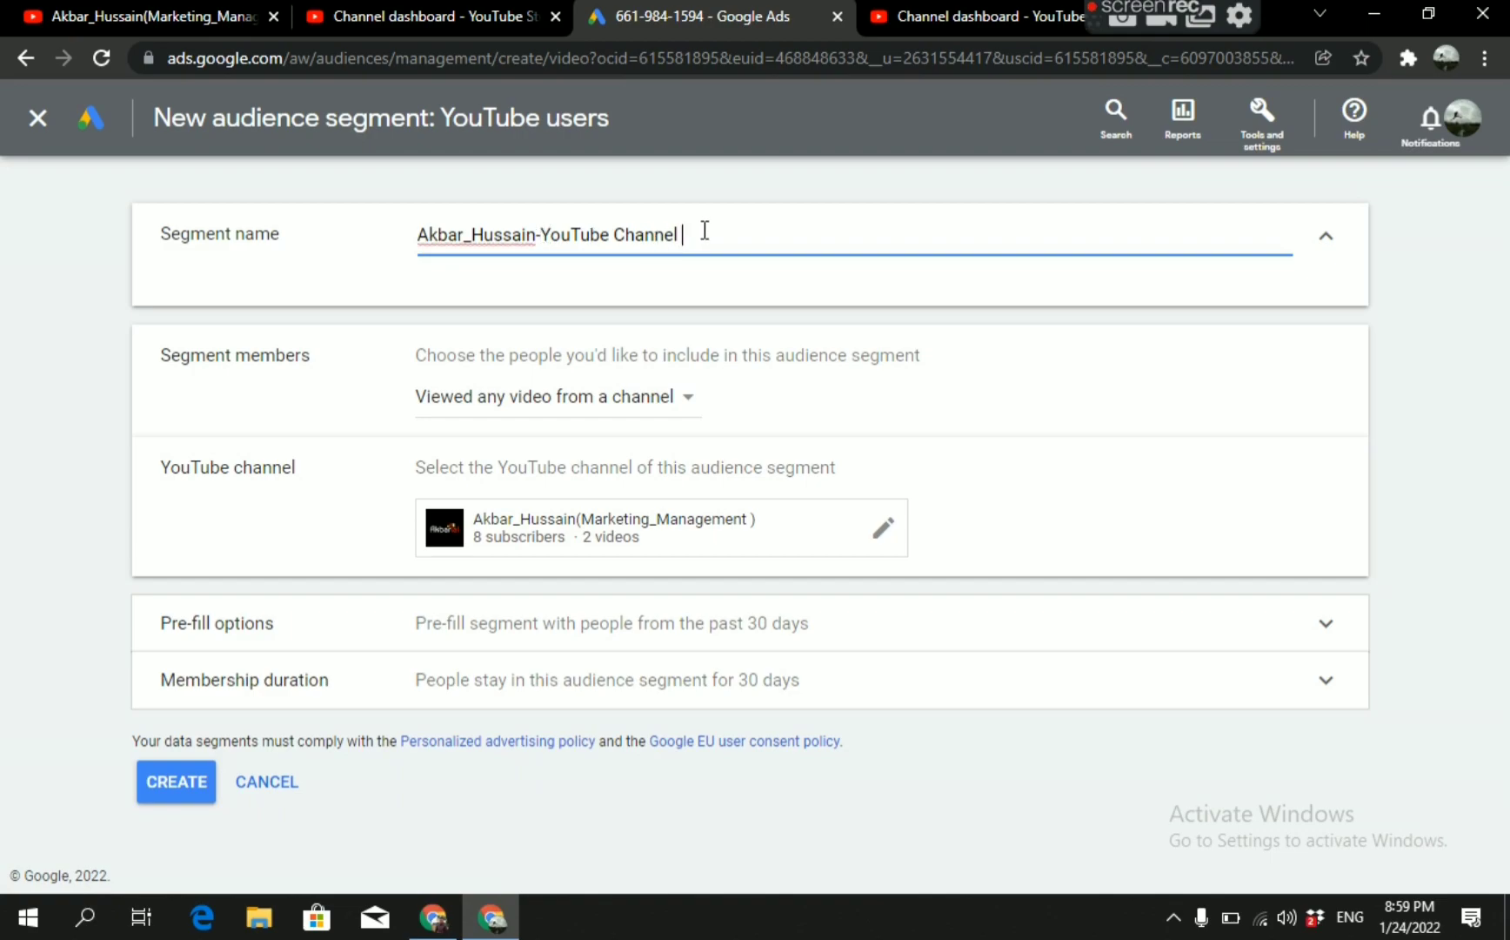
# Examine the available segment member choices and the pre-fill options of the new segment.
pyautogui.click(689, 400)
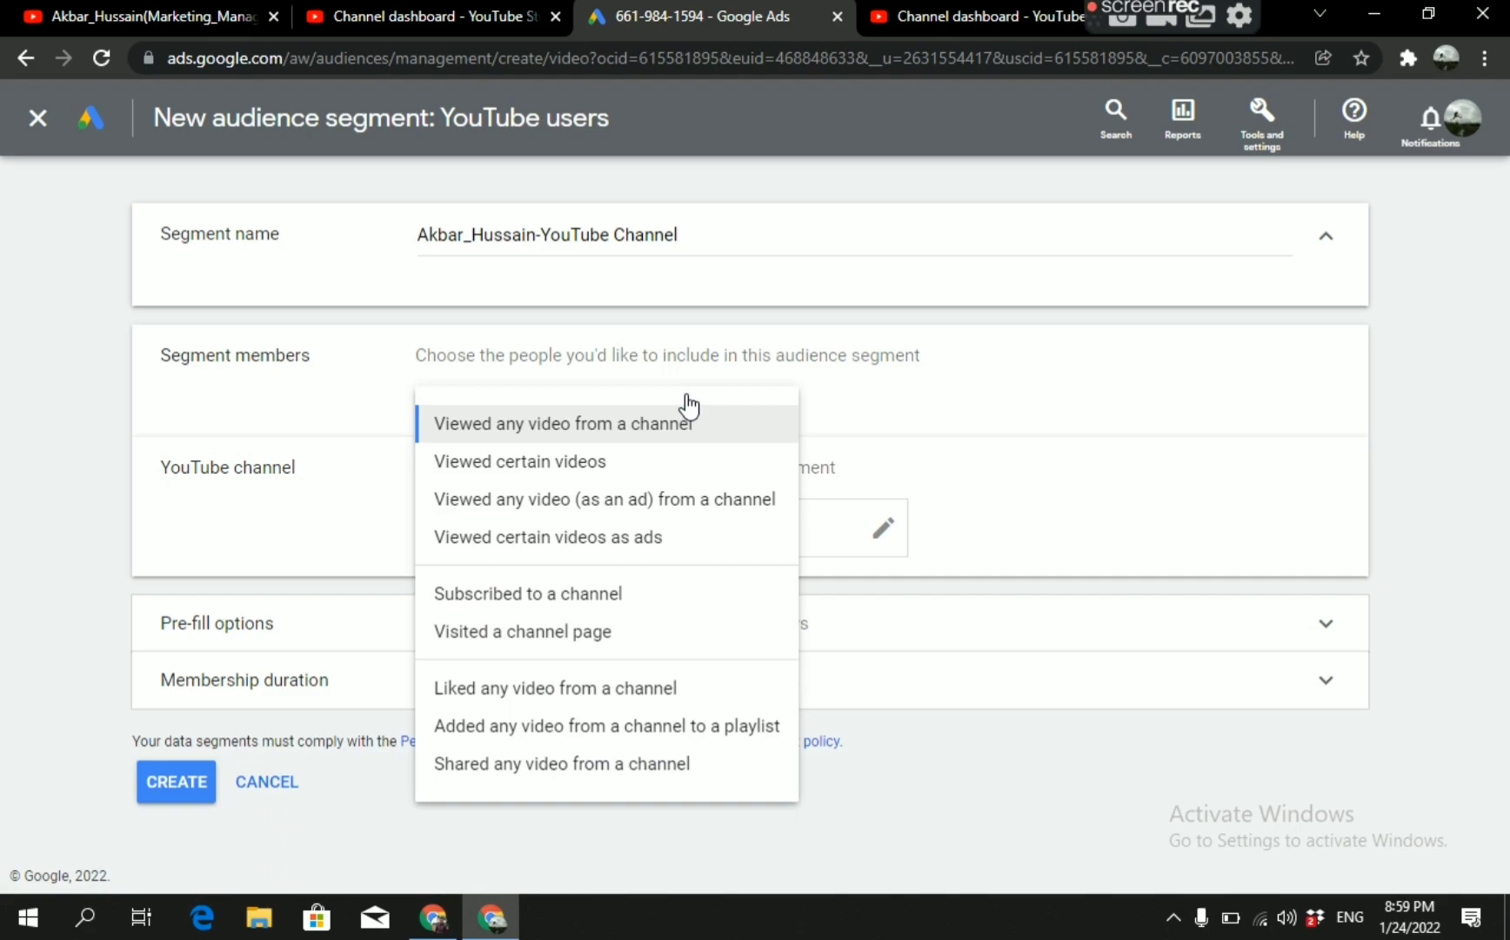
pyautogui.click(891, 421)
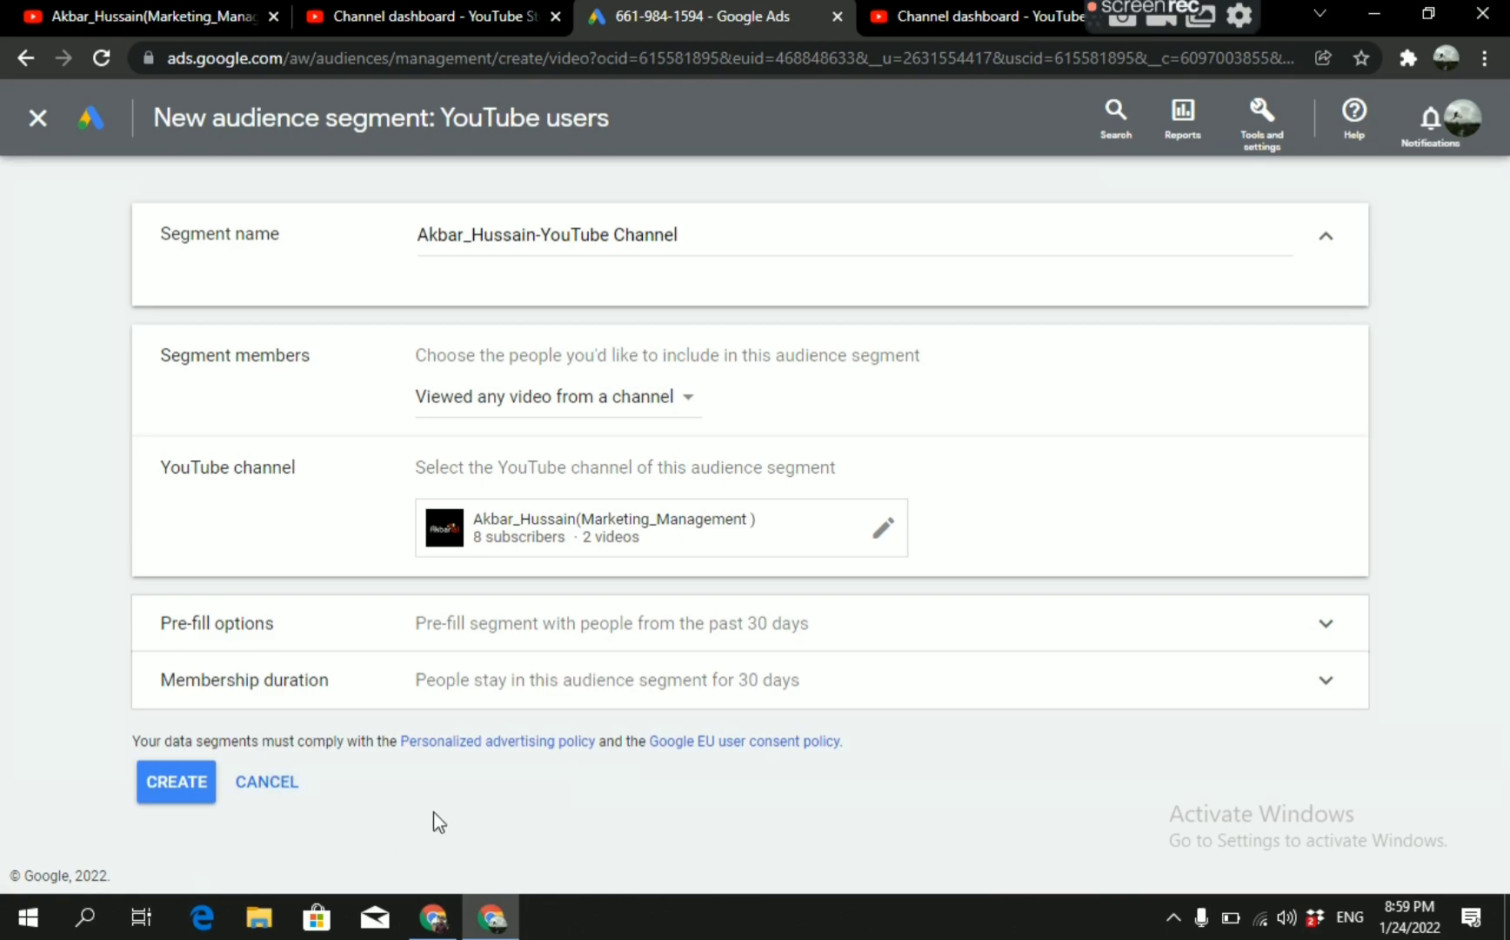
pyautogui.click(1326, 623)
pyautogui.click(1326, 639)
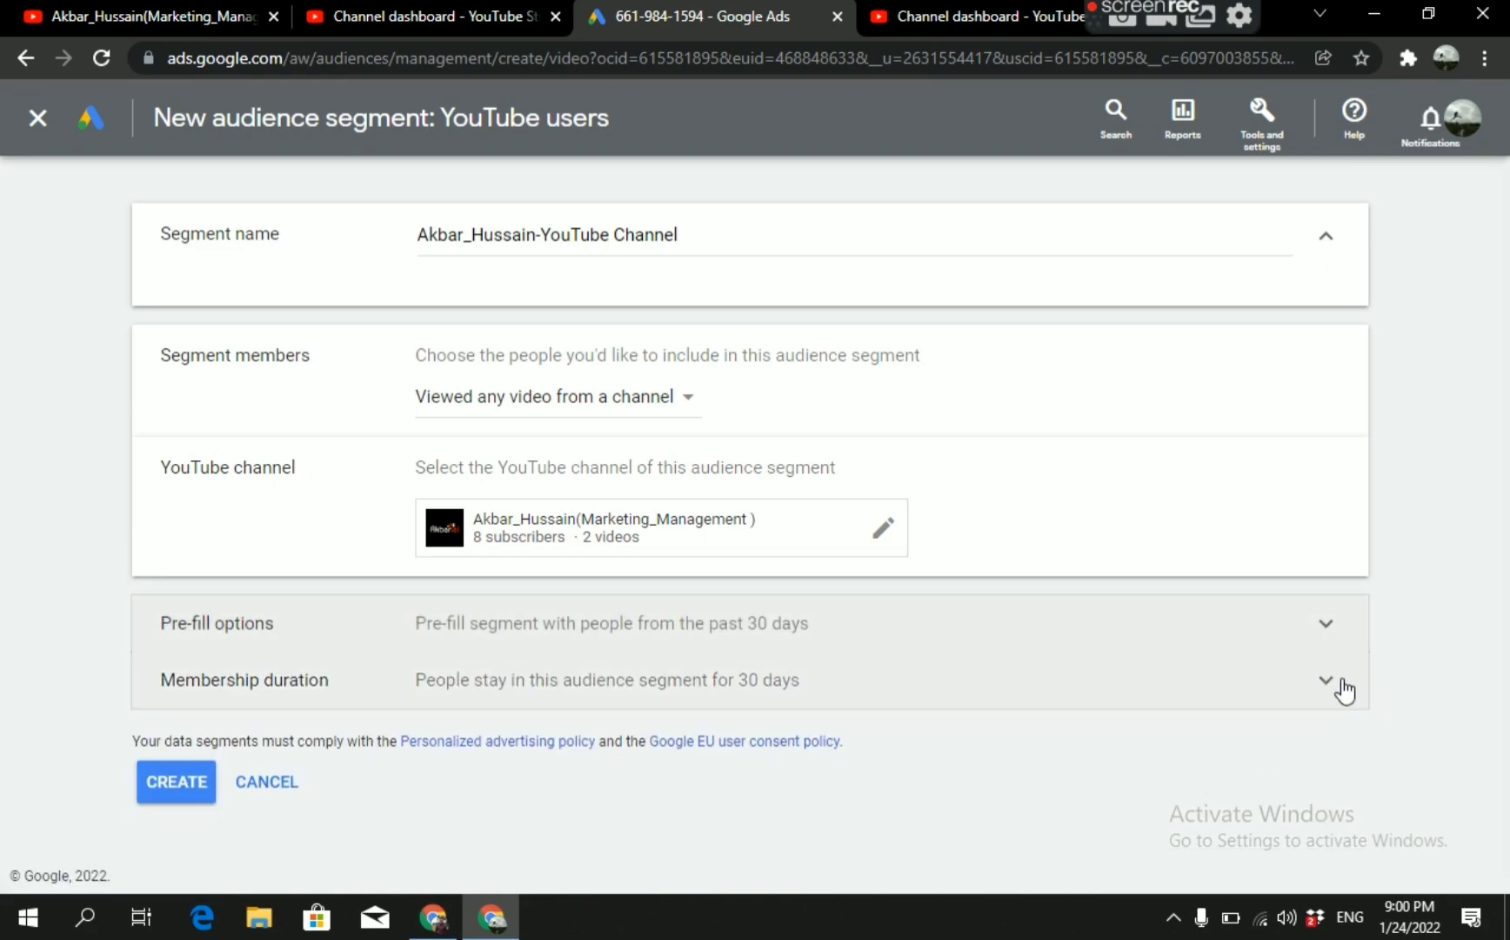
# Set the segment's membership duration to 540 days and review the entered duration.
pyautogui.click(1338, 687)
pyautogui.click(546, 748)
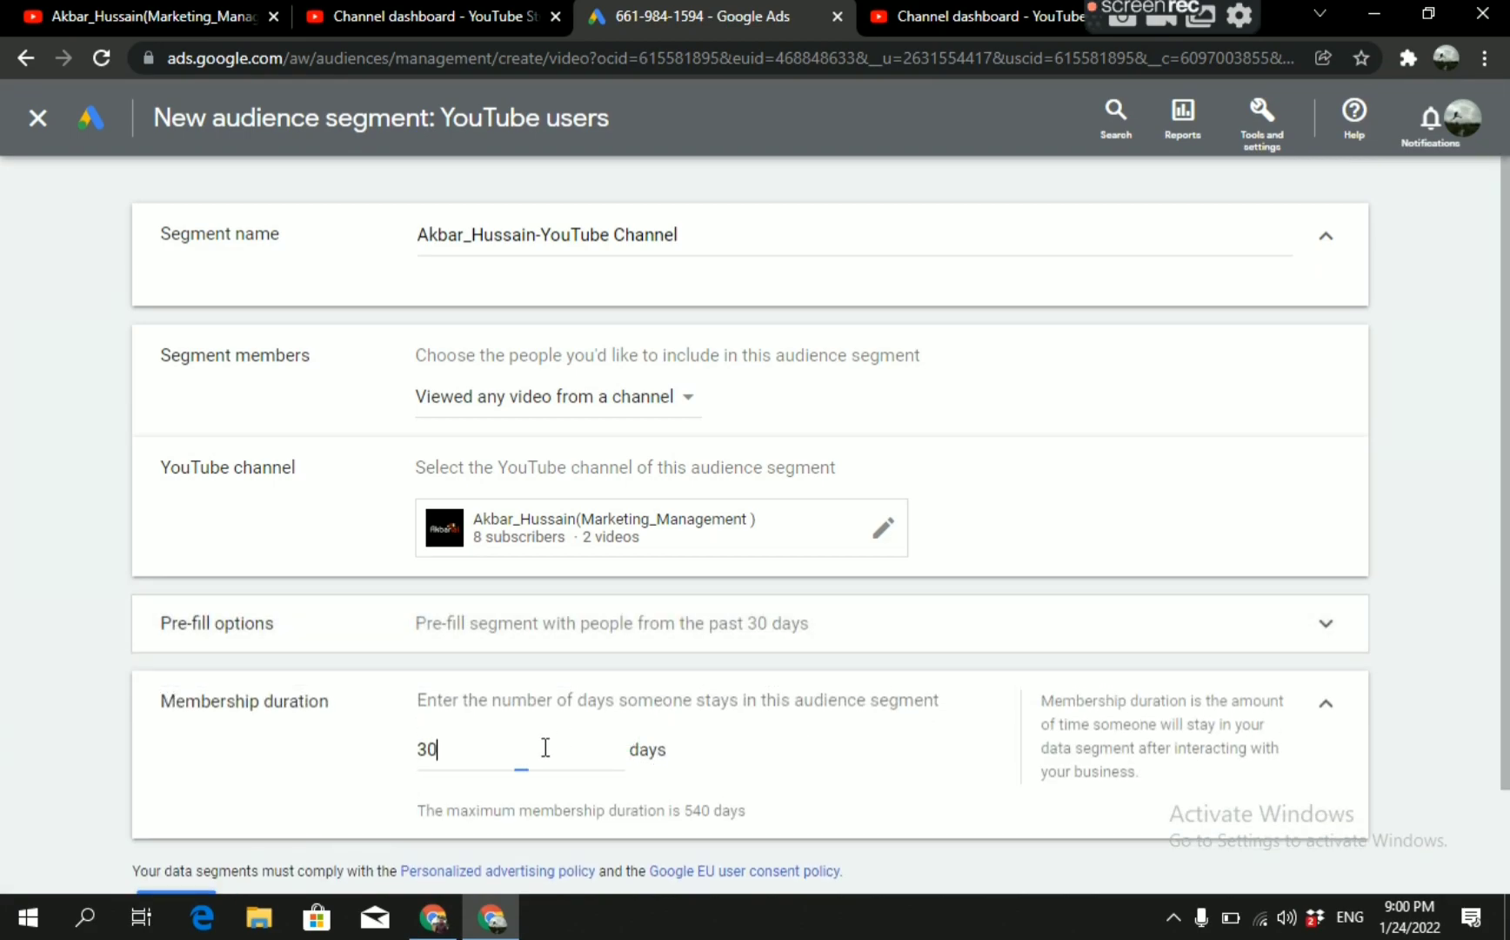
pyautogui.press('BackSpace')
pyautogui.press('BackSpace')
pyautogui.write('5')
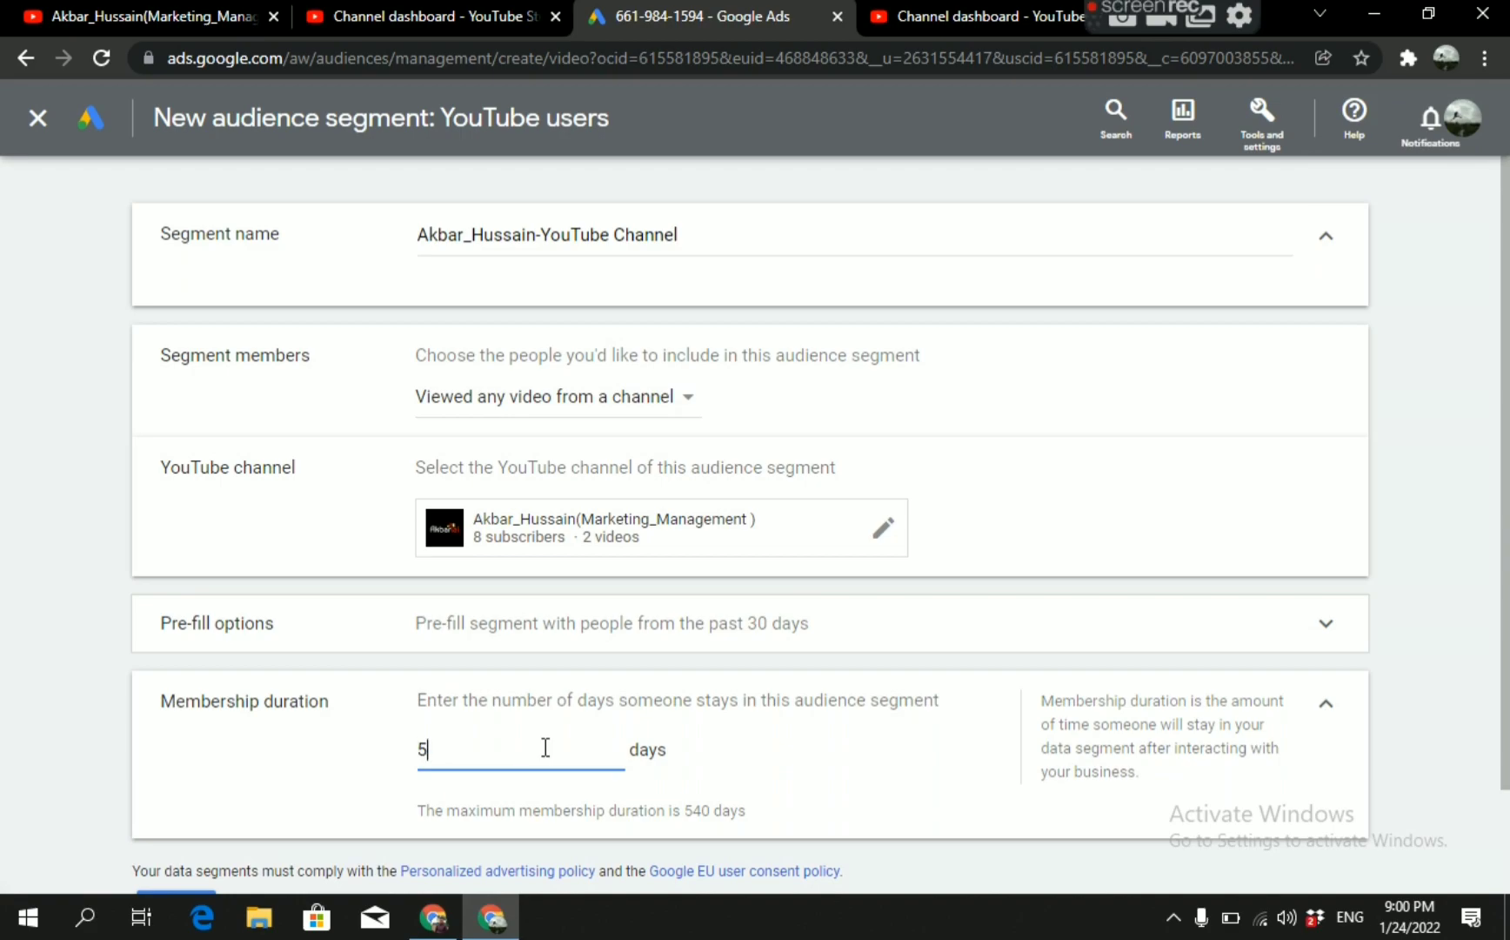
pyautogui.write('40')
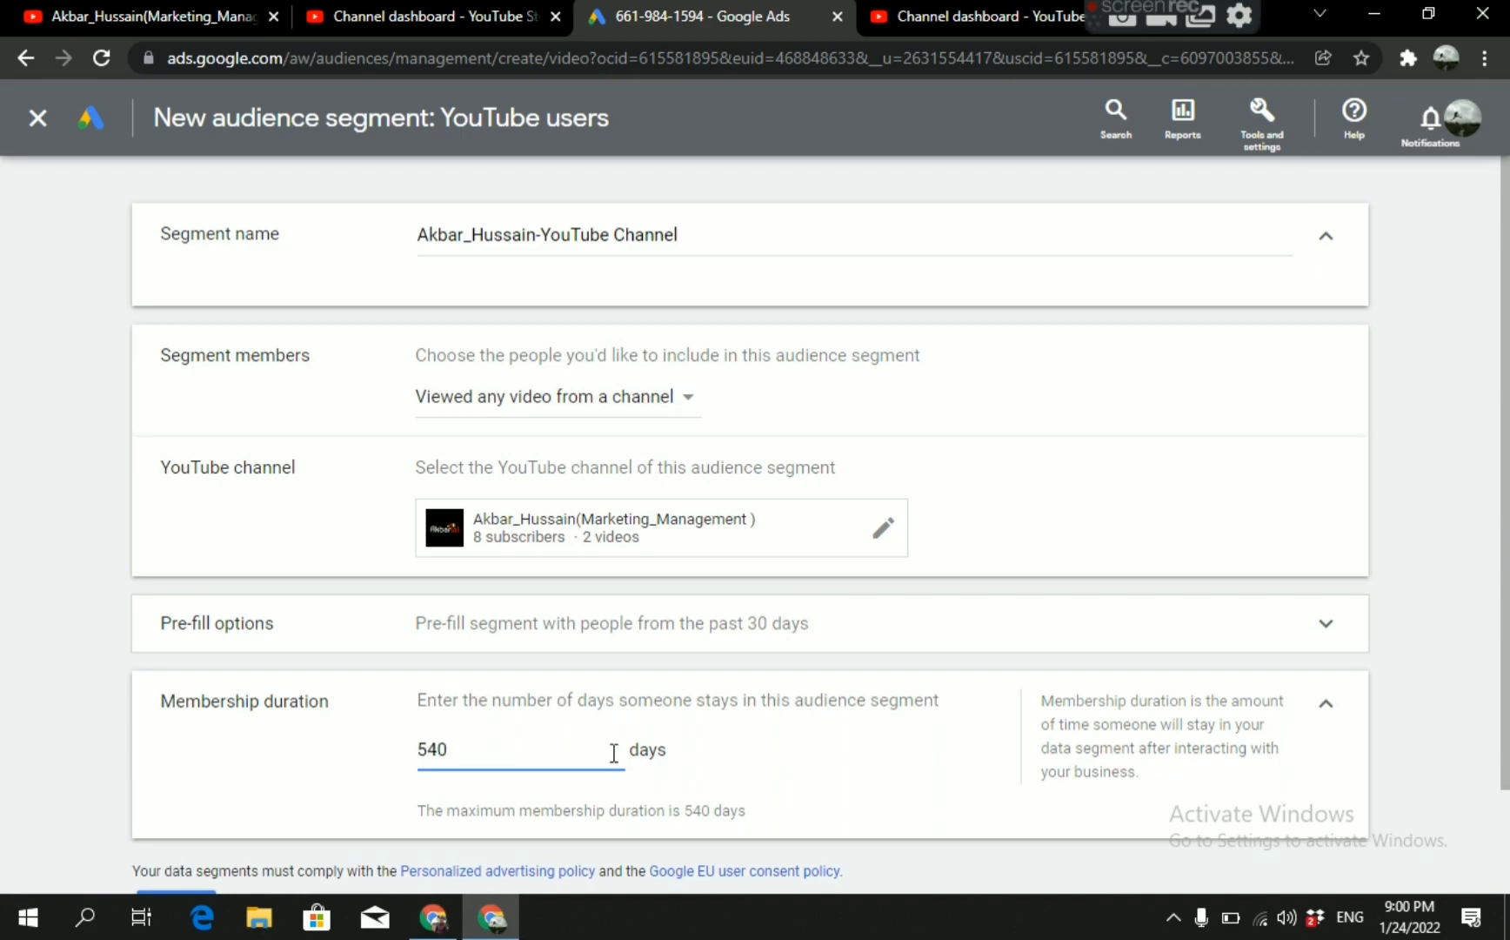
pyautogui.click(758, 762)
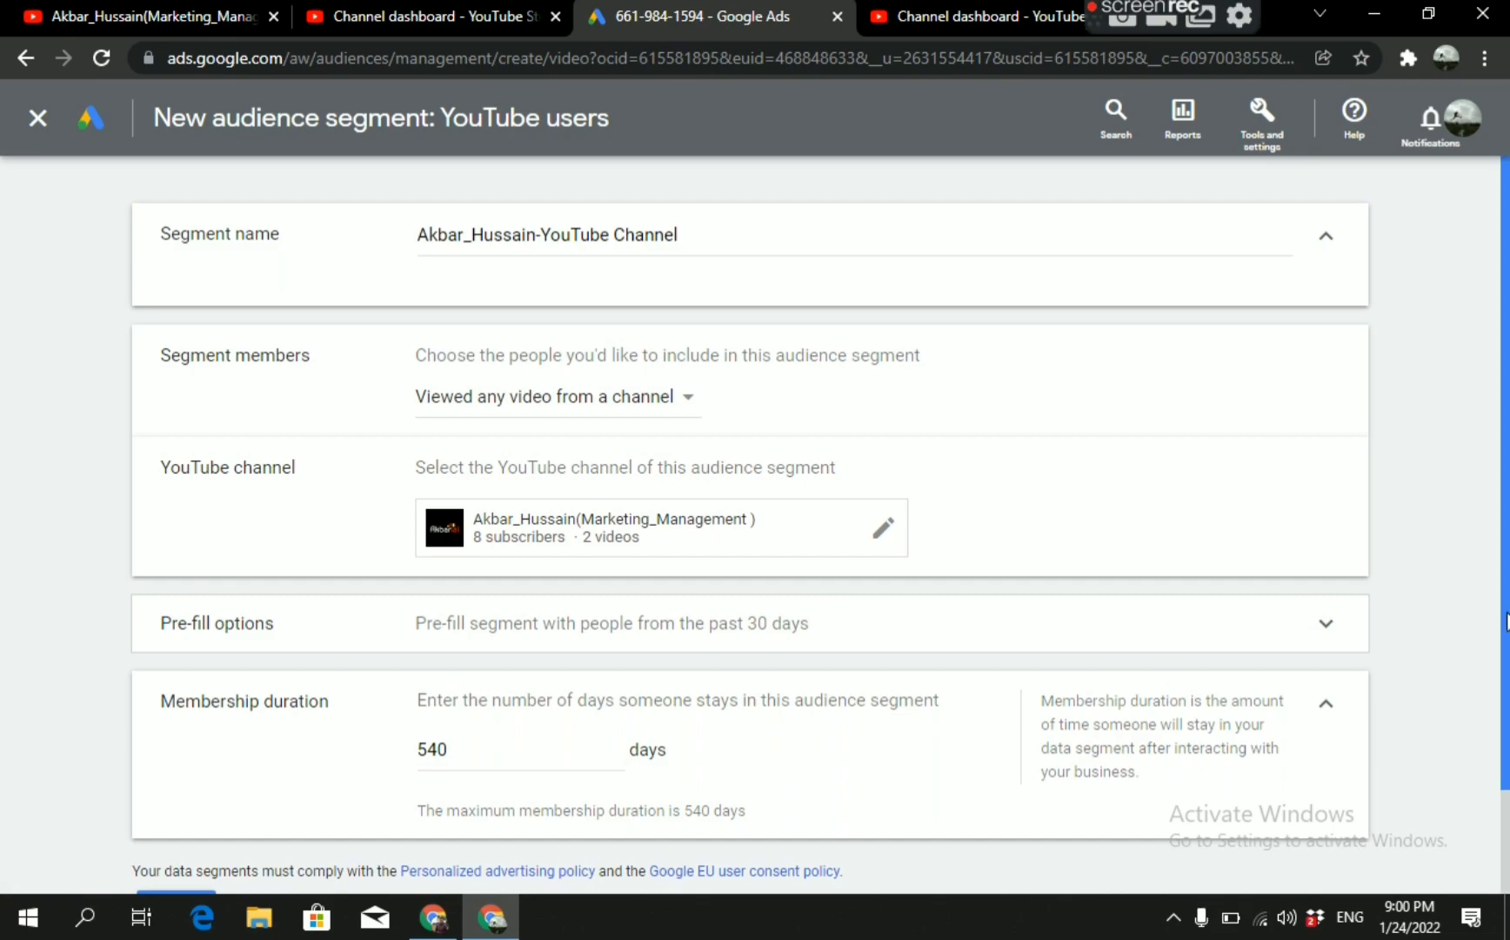
pyautogui.moveTo(1507, 624); pyautogui.dragTo(1507, 744)
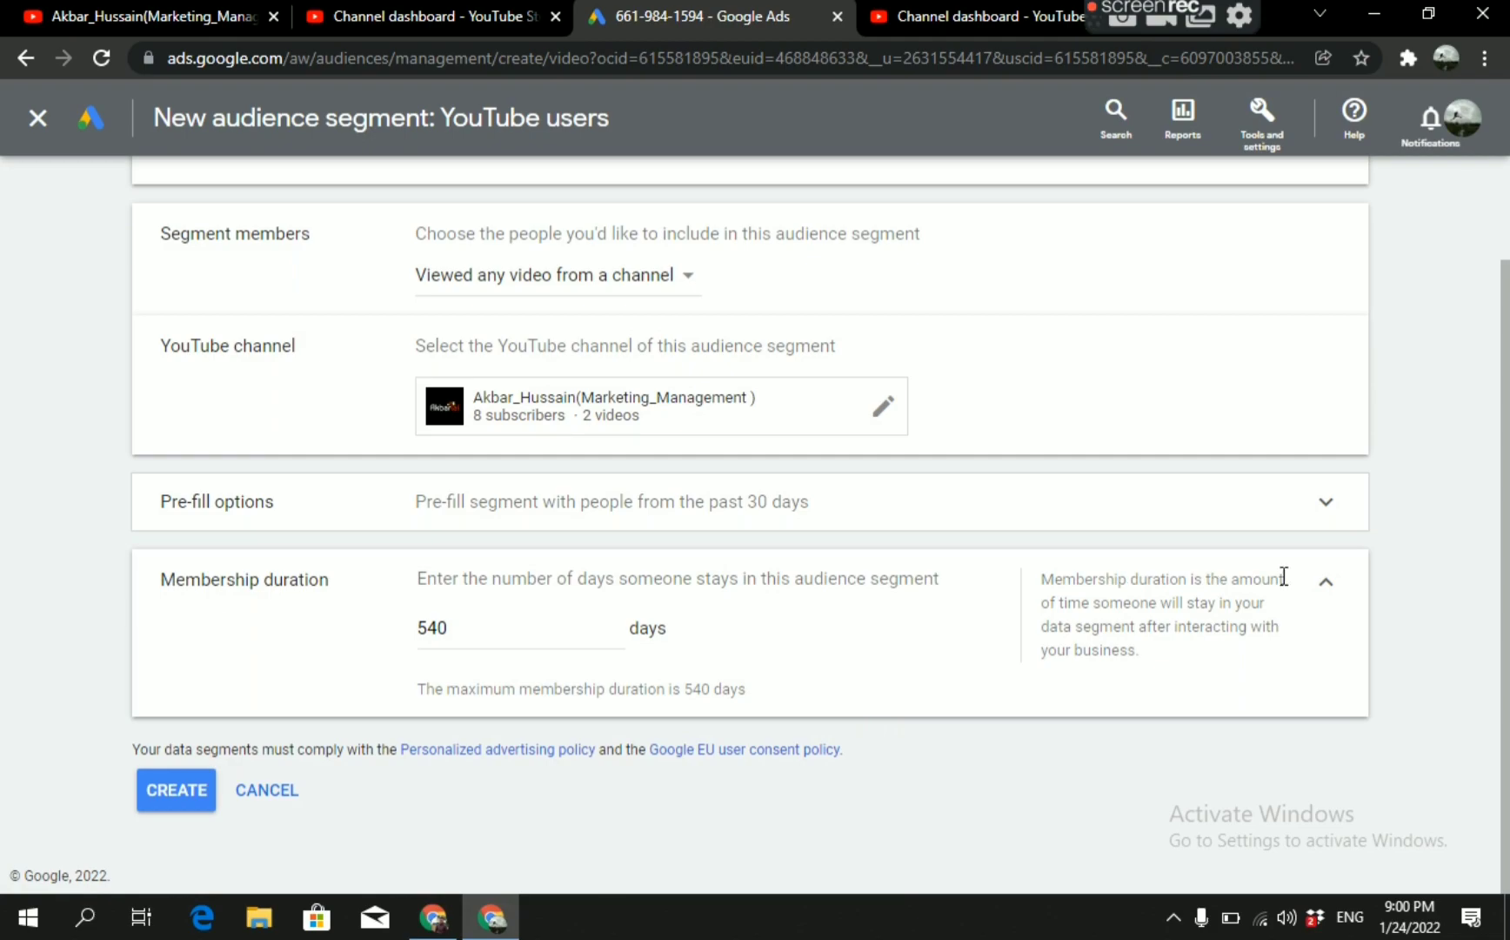
pyautogui.click(1325, 583)
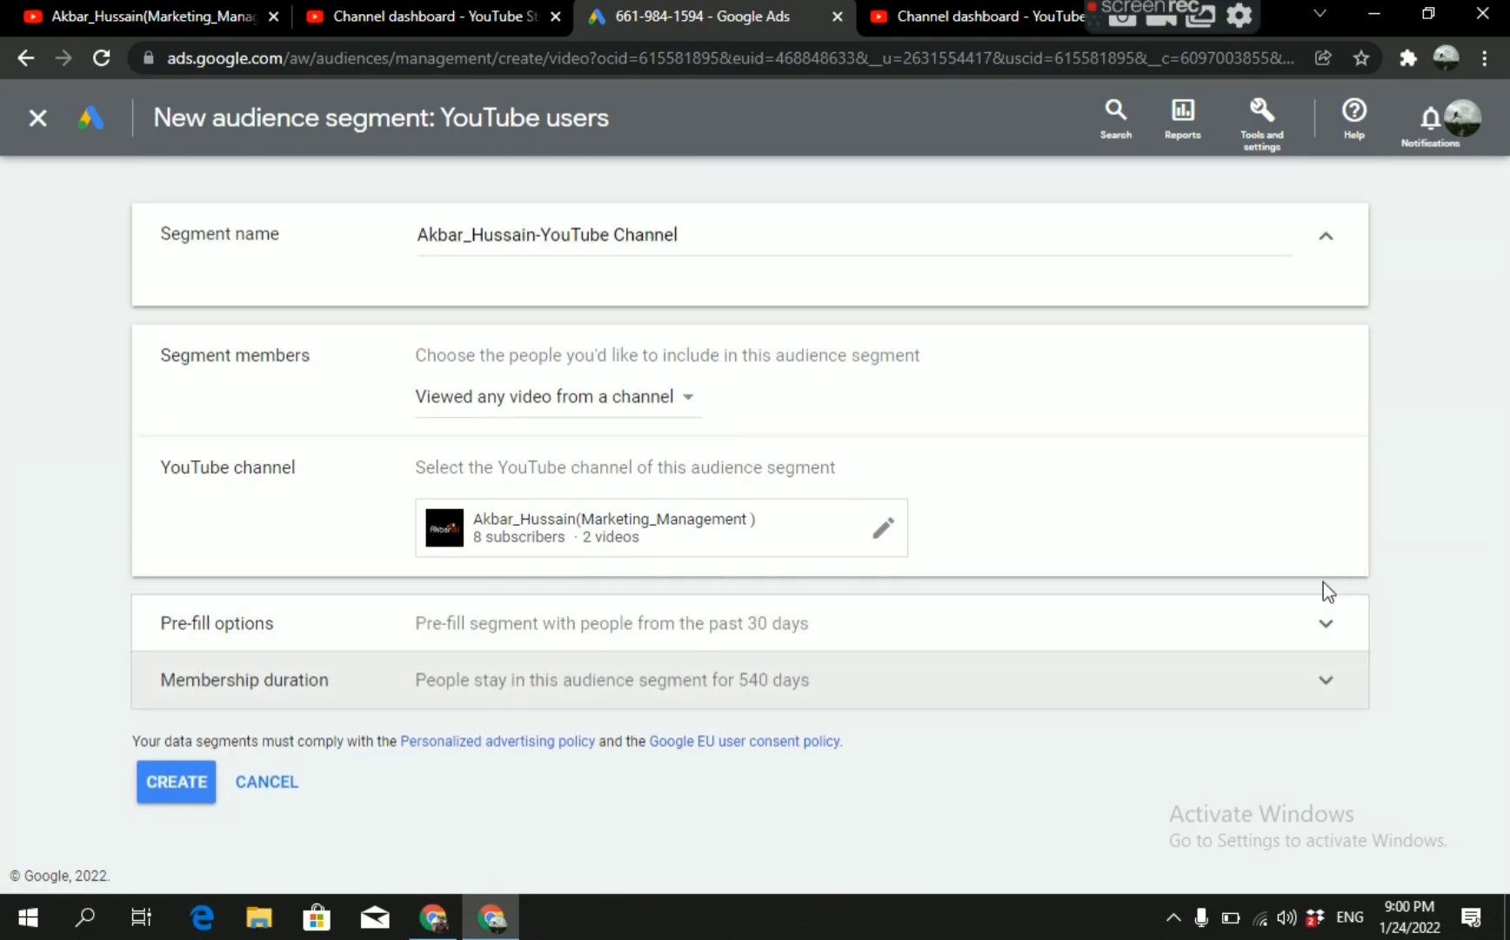
pyautogui.click(1324, 686)
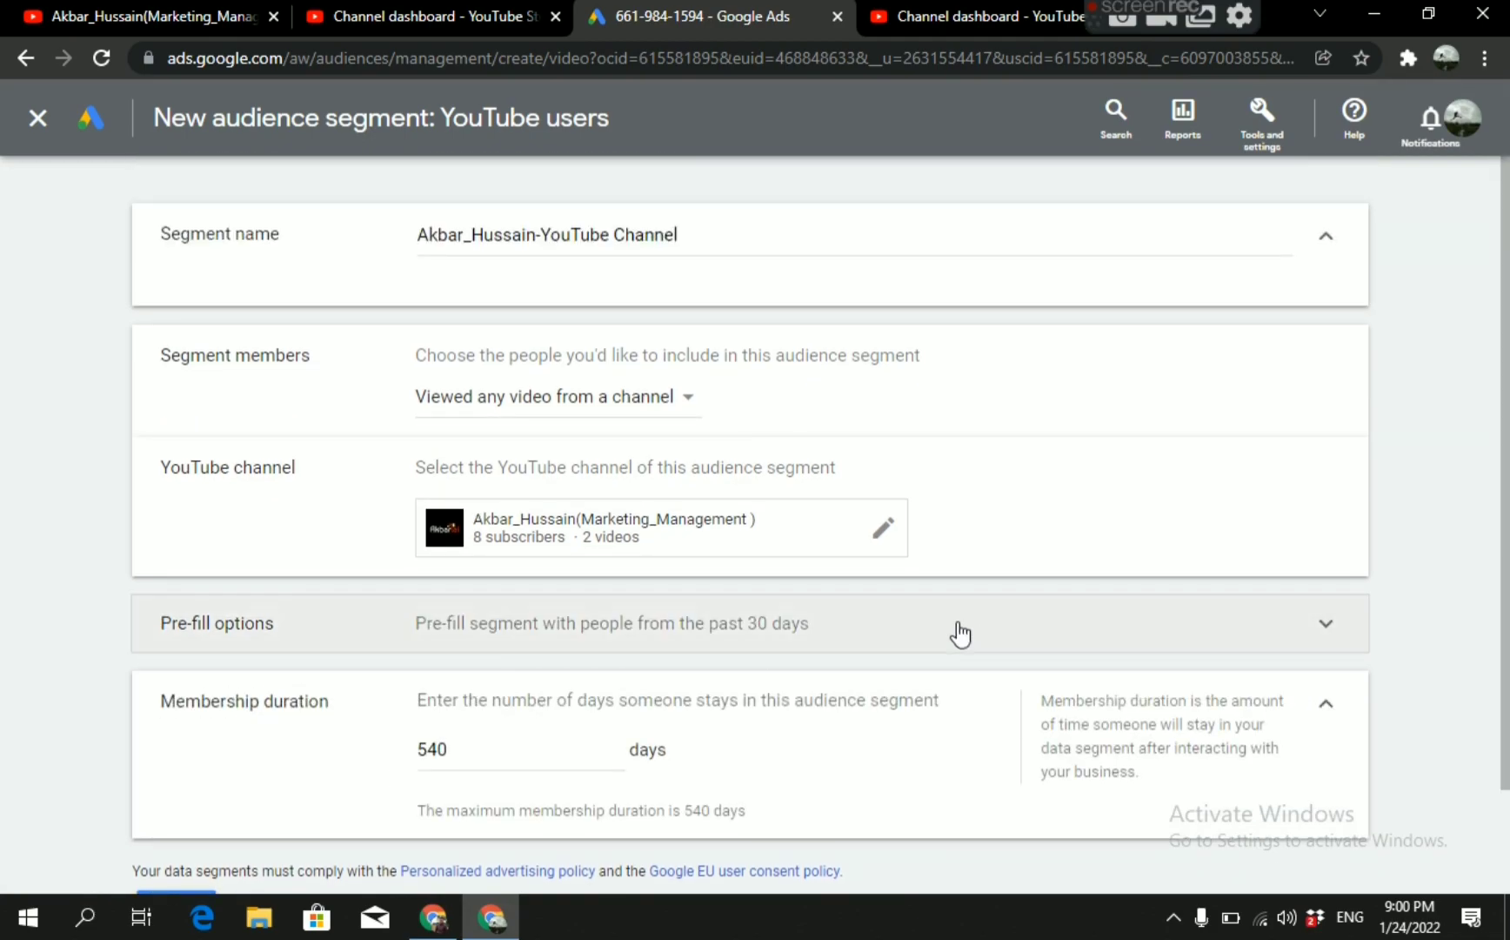
pyautogui.scroll(-2, 1508, 513)
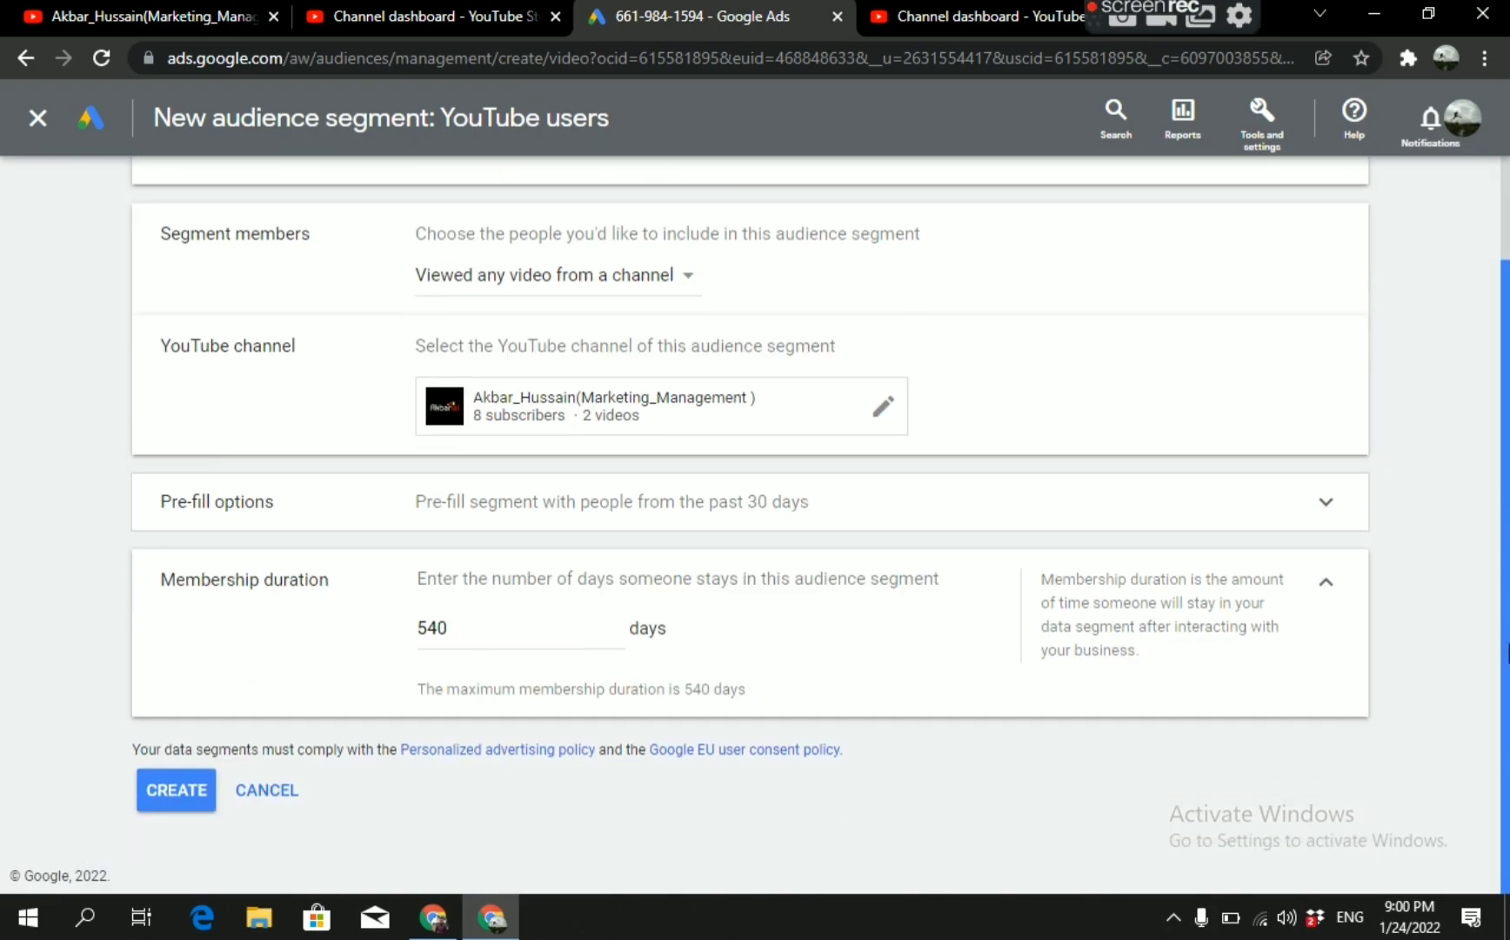
# Create the YouTube users audience segment and check which channel it draws viewers from in its summary.
pyautogui.click(182, 814)
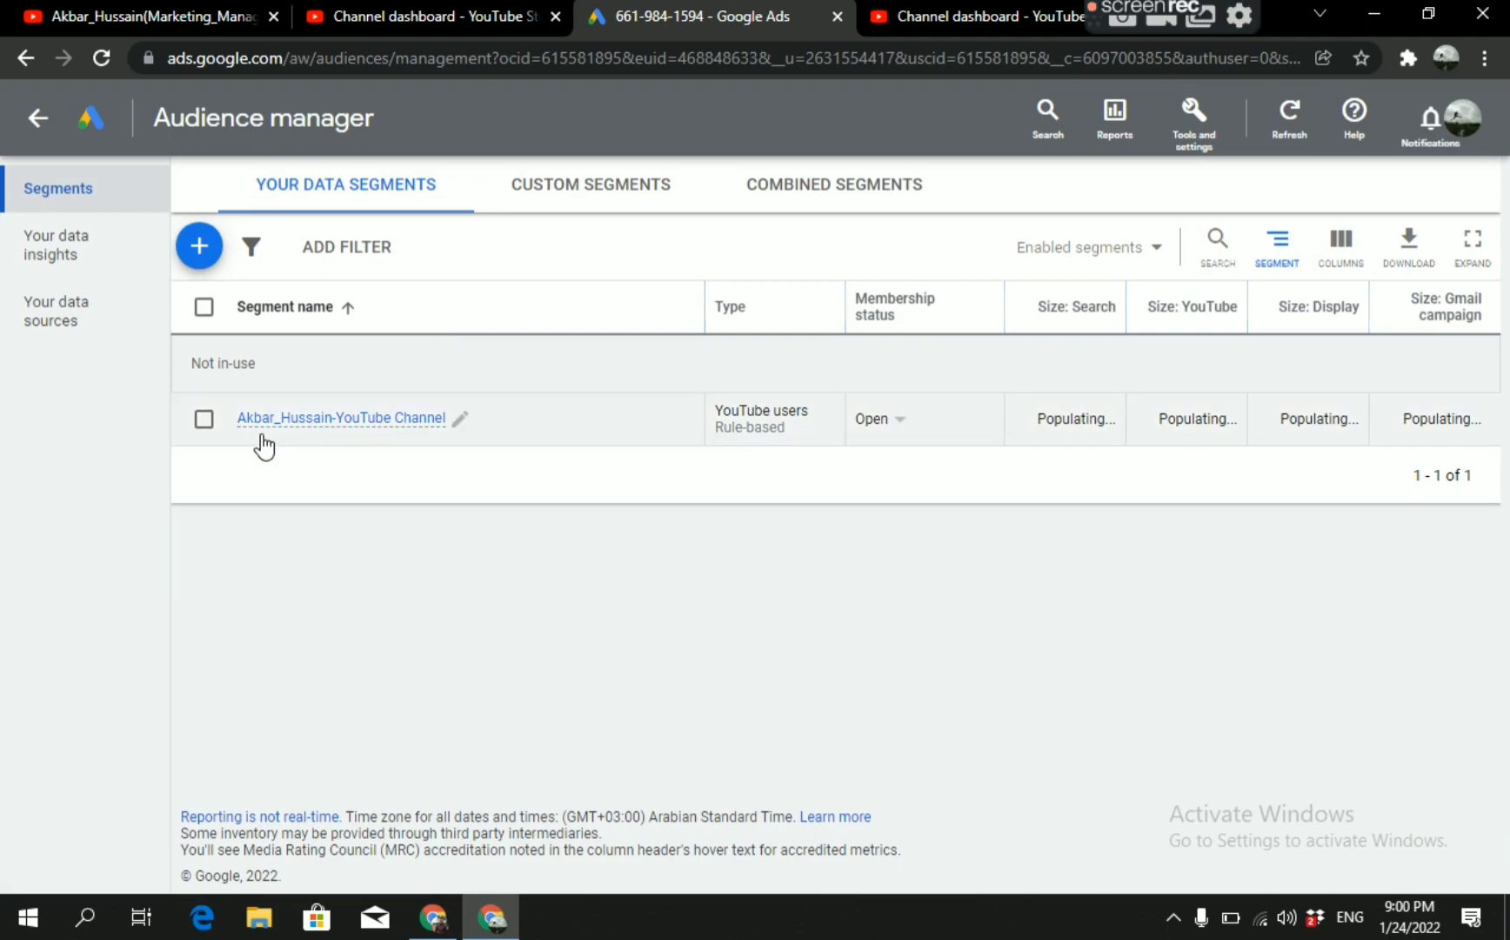
pyautogui.moveTo(374, 419)
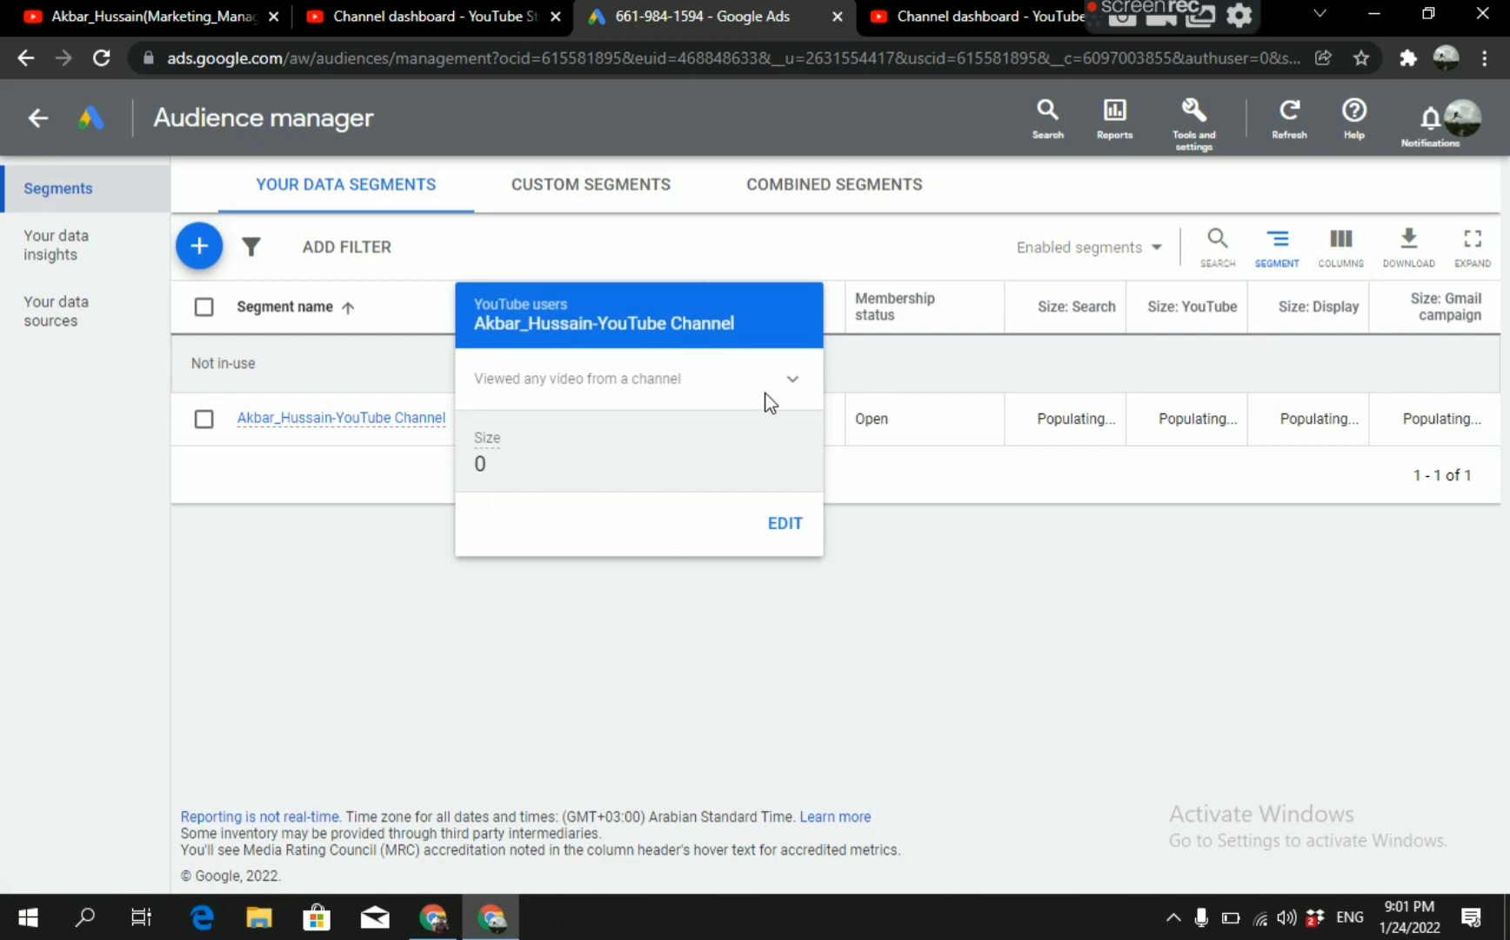
pyautogui.click(792, 383)
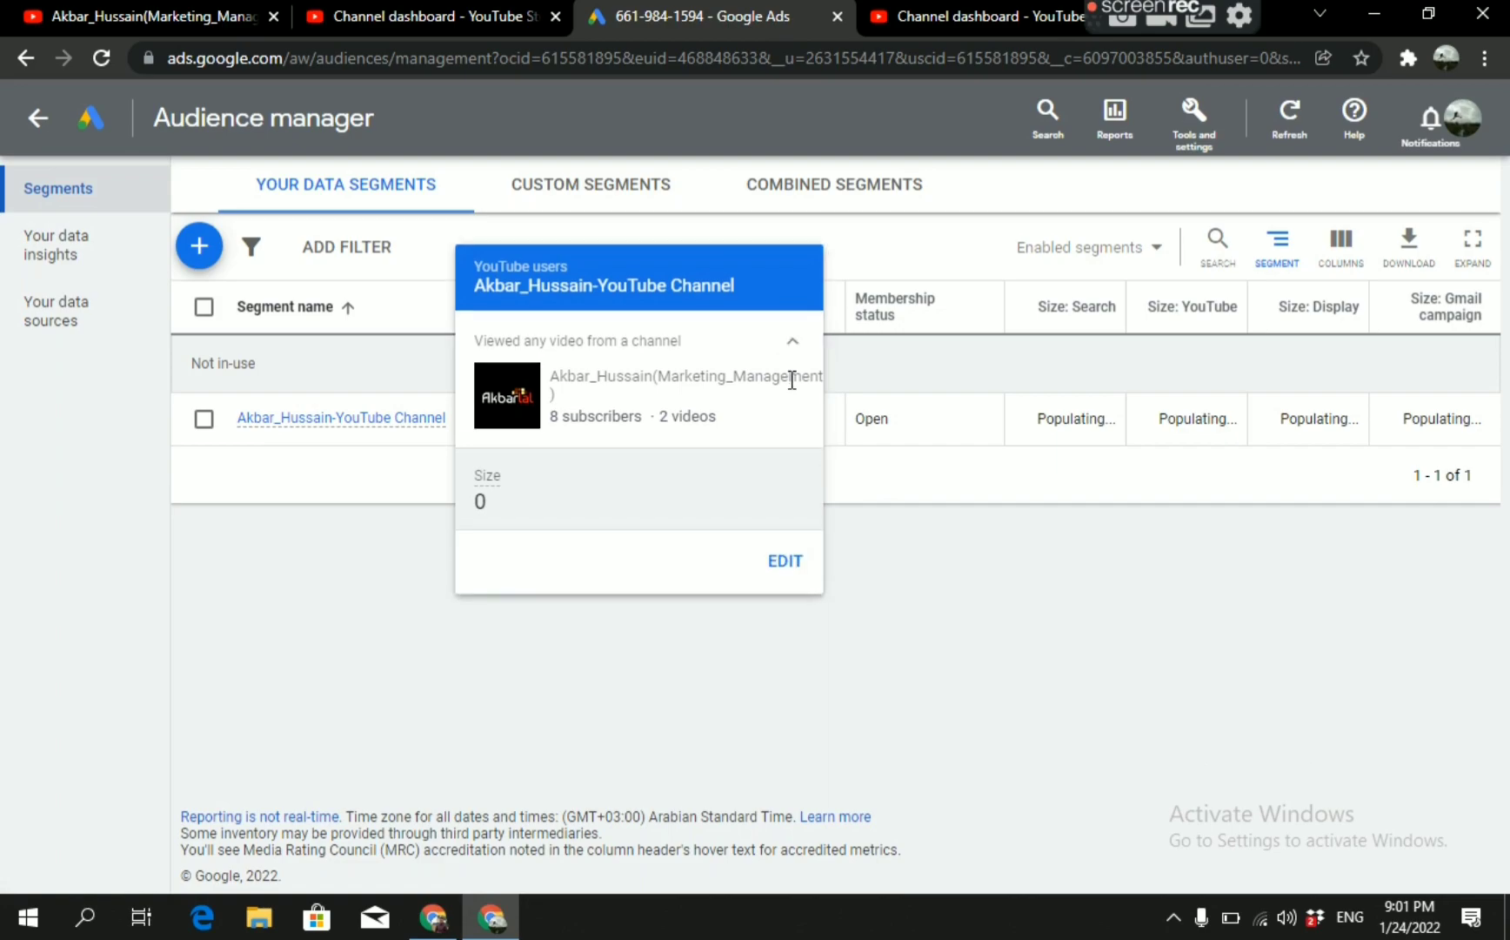
pyautogui.click(795, 341)
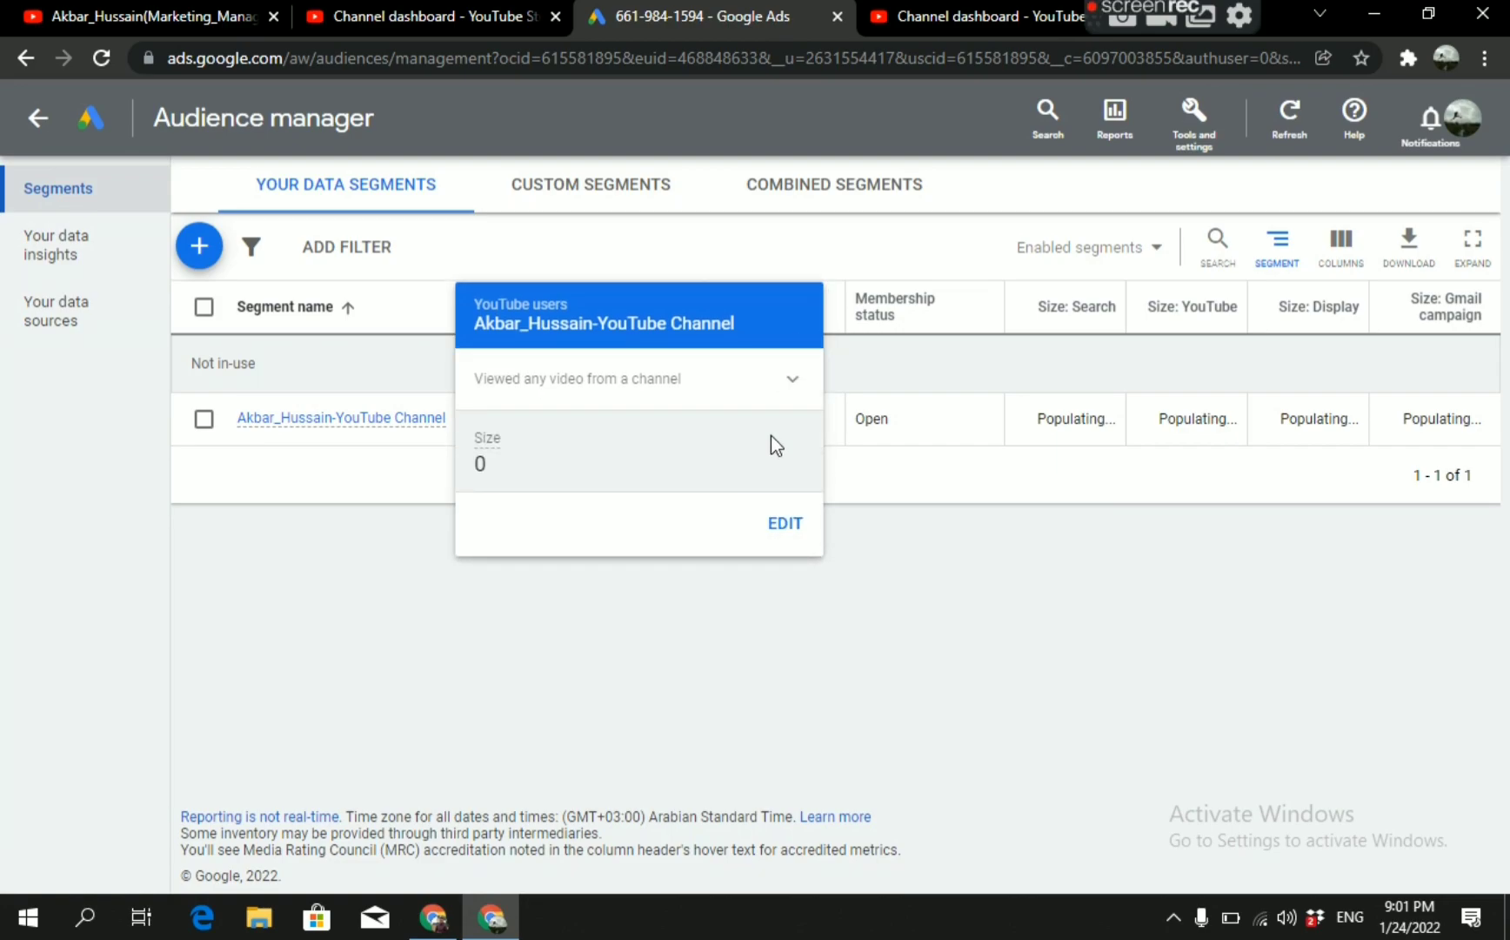
# Open the new segment's settings for editing, save them without changes, and review the segment's details.
pyautogui.click(787, 524)
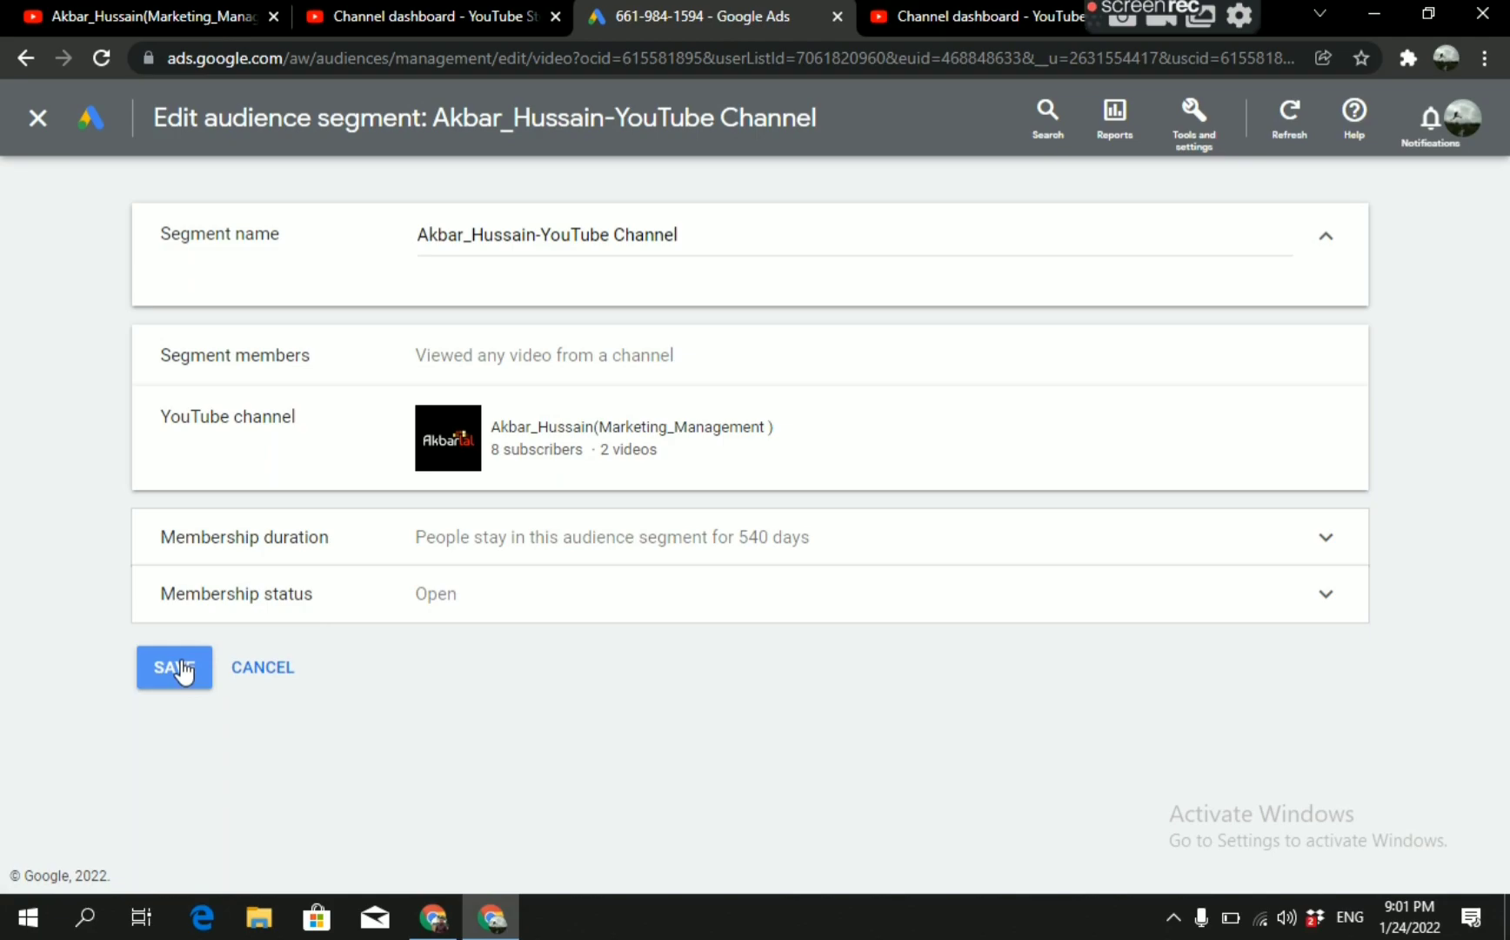
pyautogui.click(174, 667)
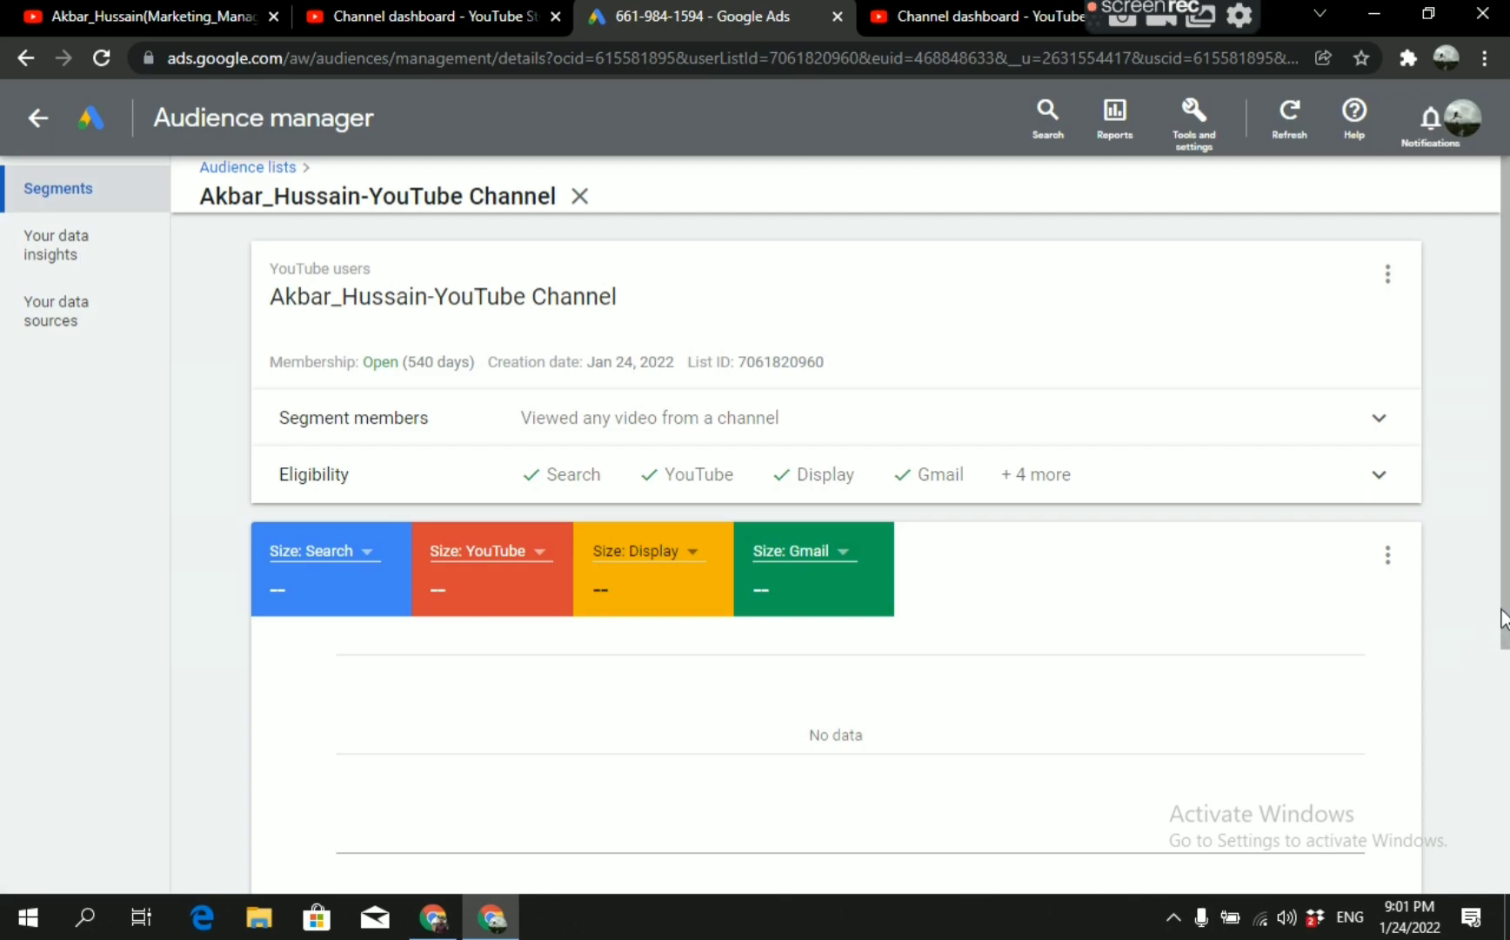
pyautogui.moveTo(1502, 619)
pyautogui.mouseDown()
pyautogui.moveTo(1508, 633)
pyautogui.moveTo(1506, 617)
pyautogui.mouseUp()
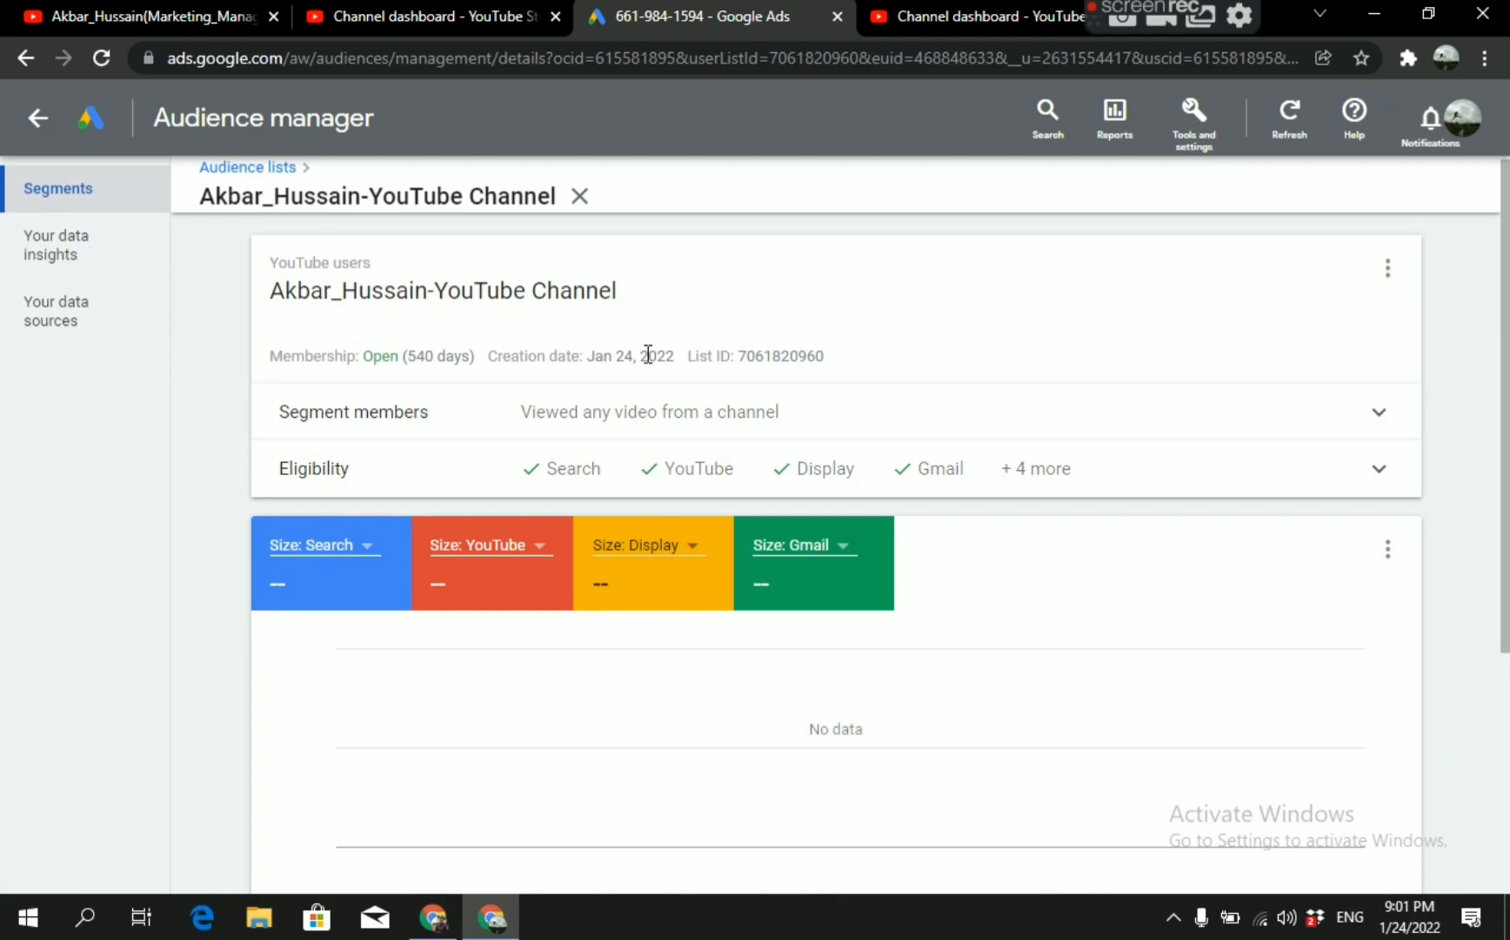